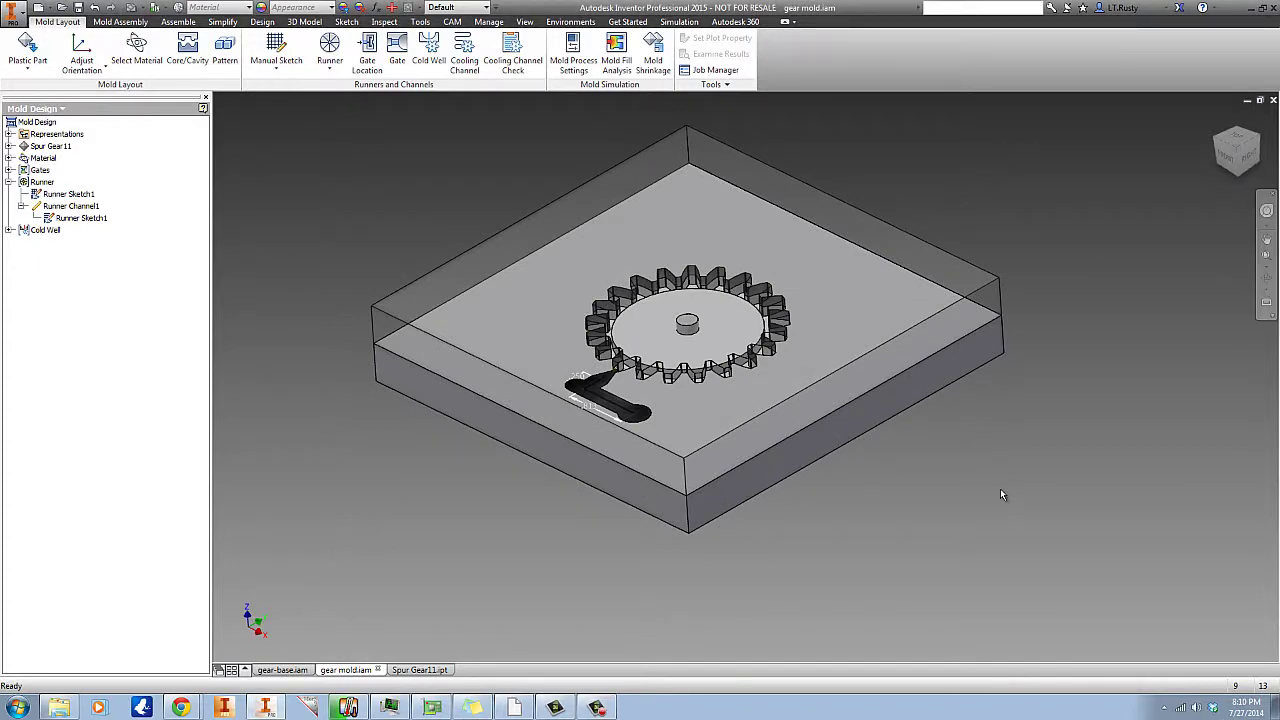
Start a new mold base for the gear mold and choose the FUTABA SA-S type from the two plate mold bases
mouse_move(1044, 428)
shift+middle_down()
mouse_move(1030, 520)
mouse_move(1037, 428)
mouse_move(1048, 444)
shift+middle_up()
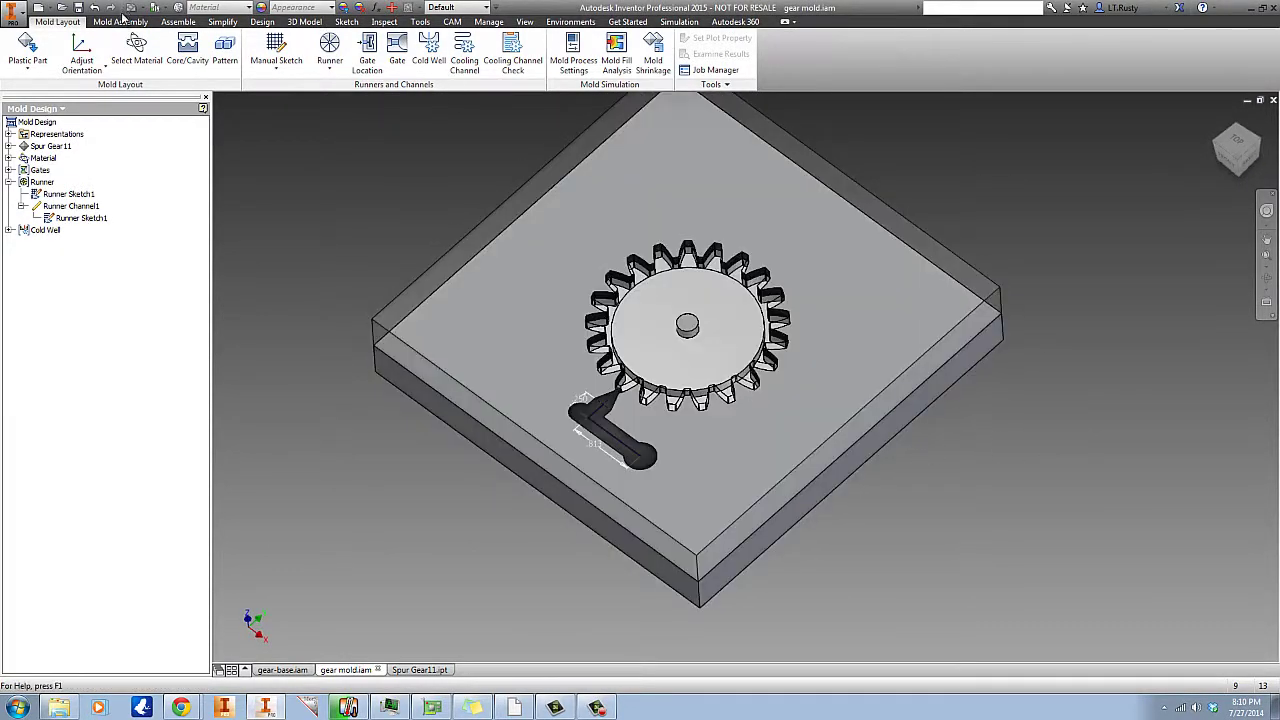
click(120, 21)
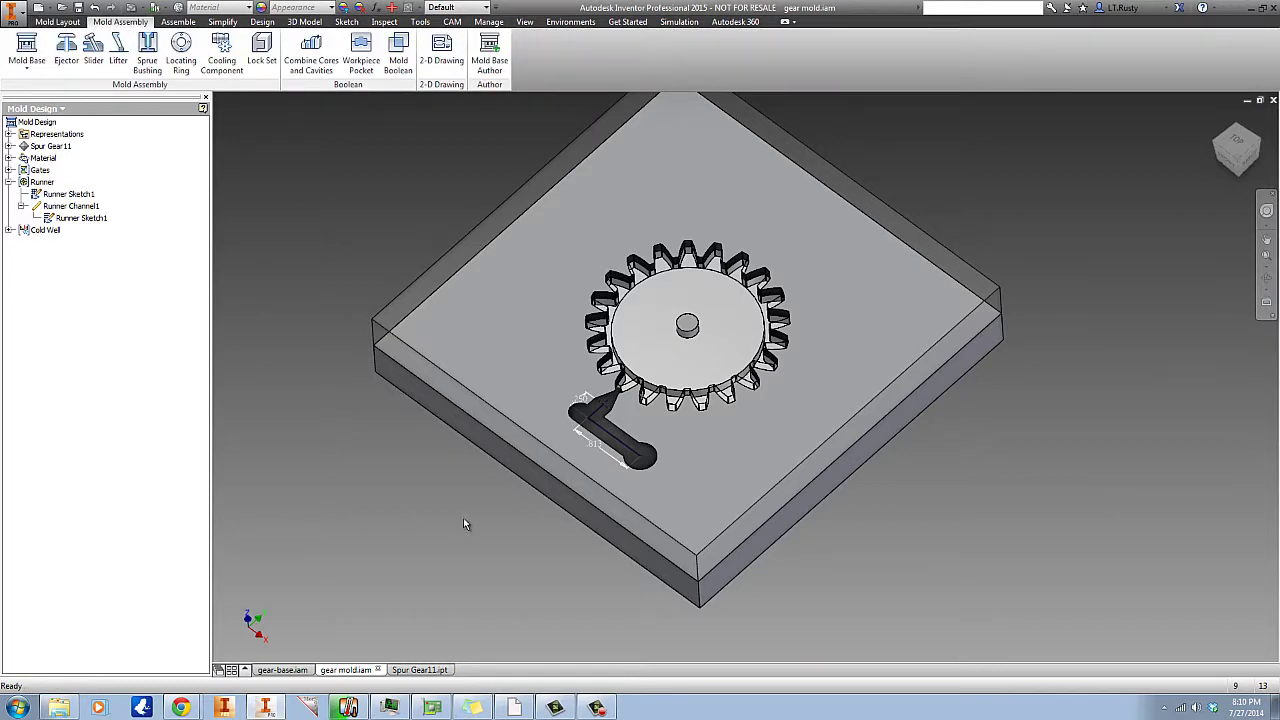
mouse_move(445, 475)
shift+middle_down()
mouse_move(450, 385)
mouse_move(457, 480)
shift+middle_up()
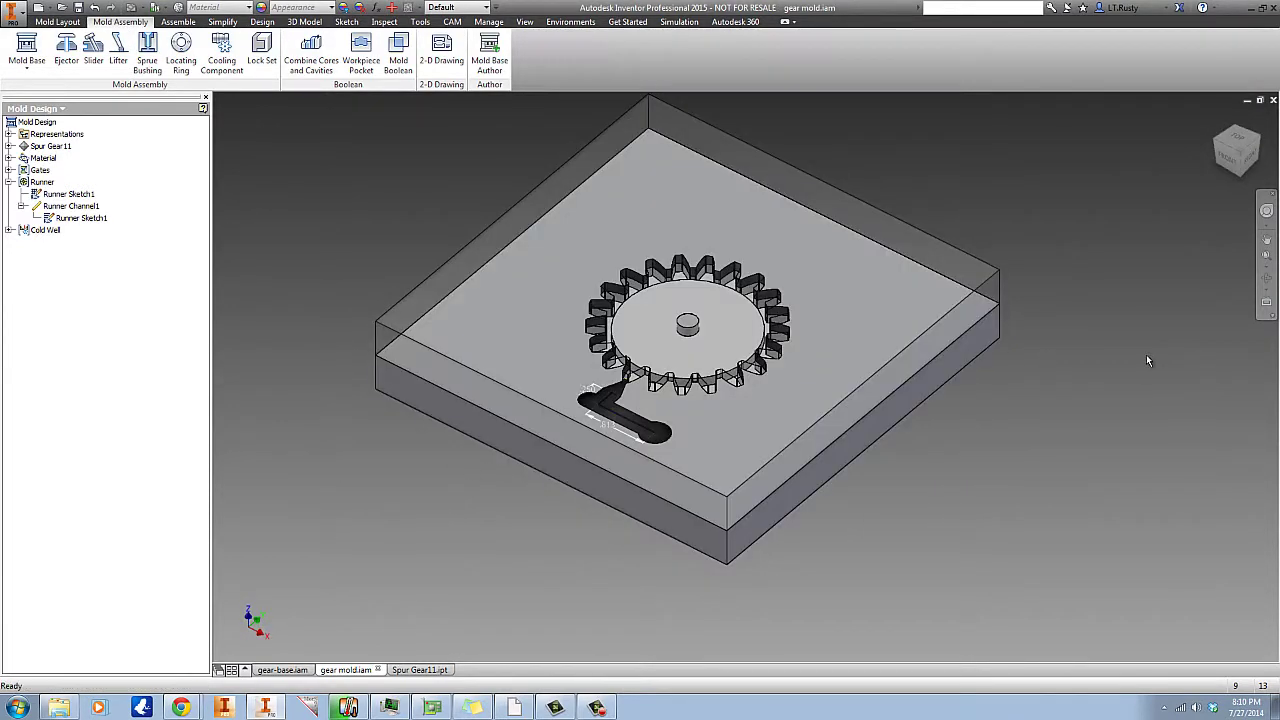
mouse_move(1142, 355)
shift+middle_down()
mouse_move(1064, 362)
mouse_move(1129, 317)
mouse_move(1051, 346)
mouse_move(1134, 340)
mouse_move(1171, 366)
mouse_move(1131, 366)
mouse_move(1148, 368)
shift+middle_up()
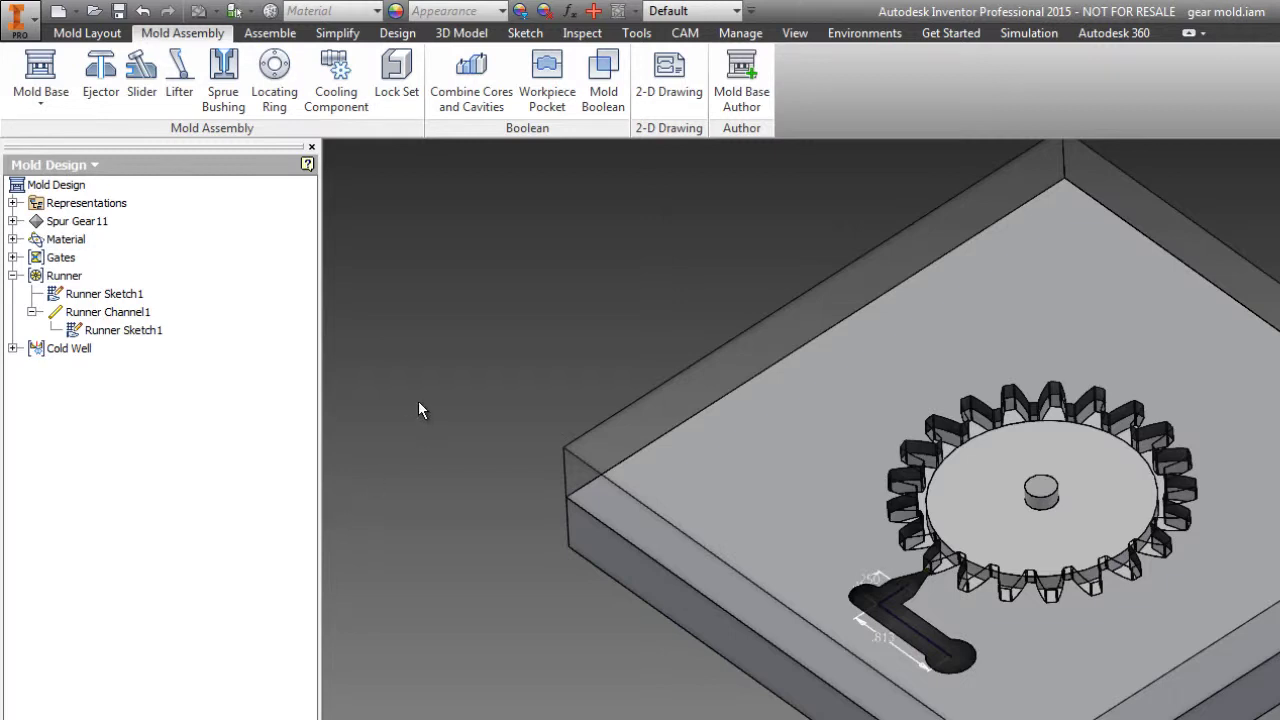
click(42, 76)
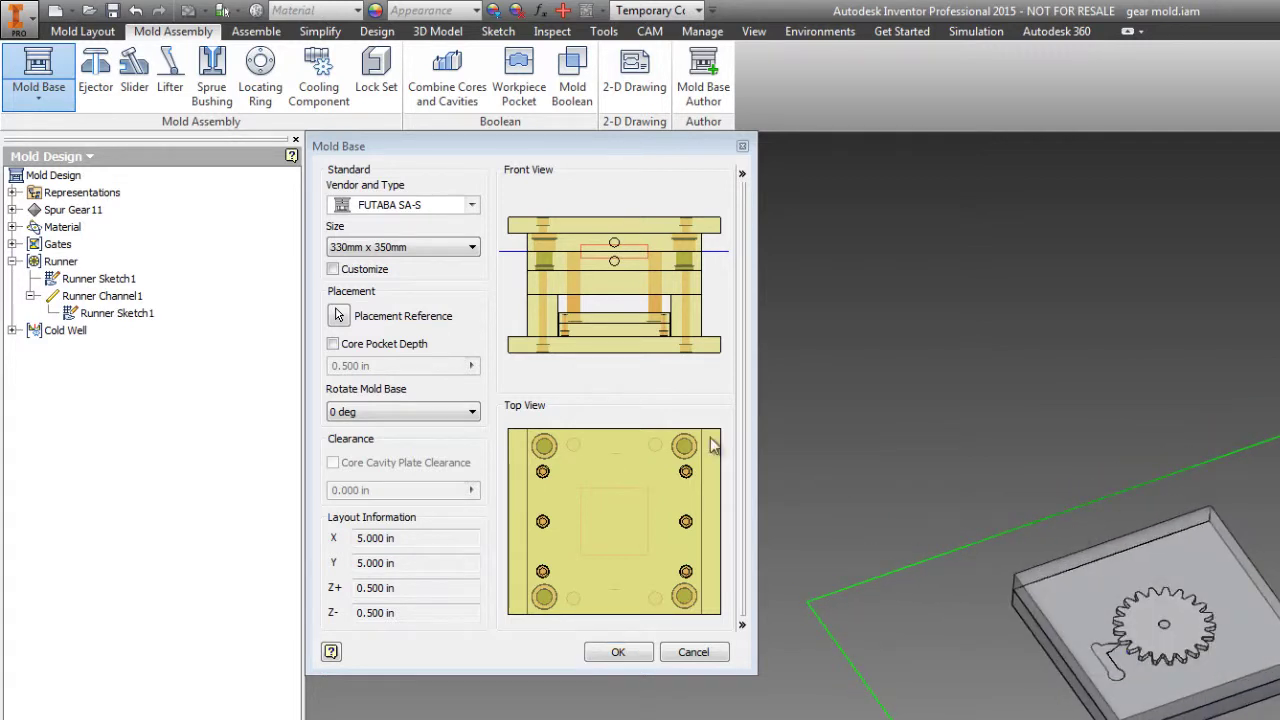
click(471, 205)
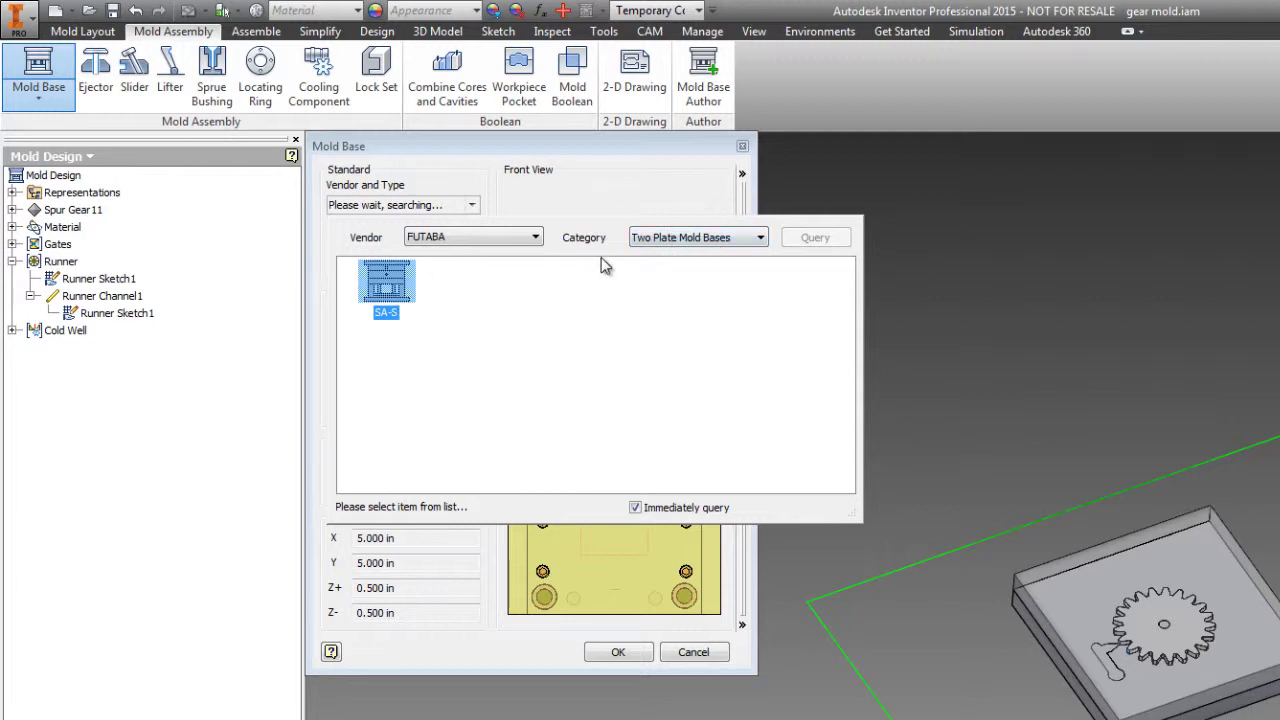
click(384, 288)
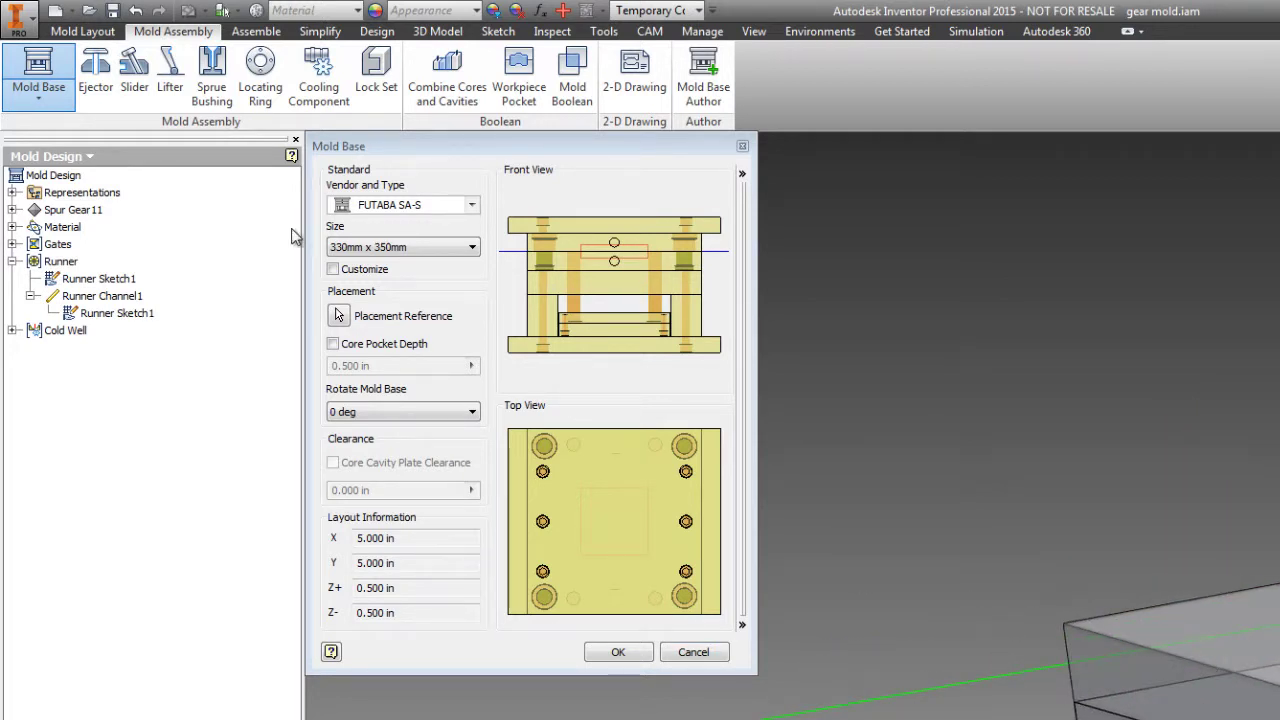
Place the 330mm x 350mm mold base around the gear core and cavity block with 0 deg rotation
click(339, 315)
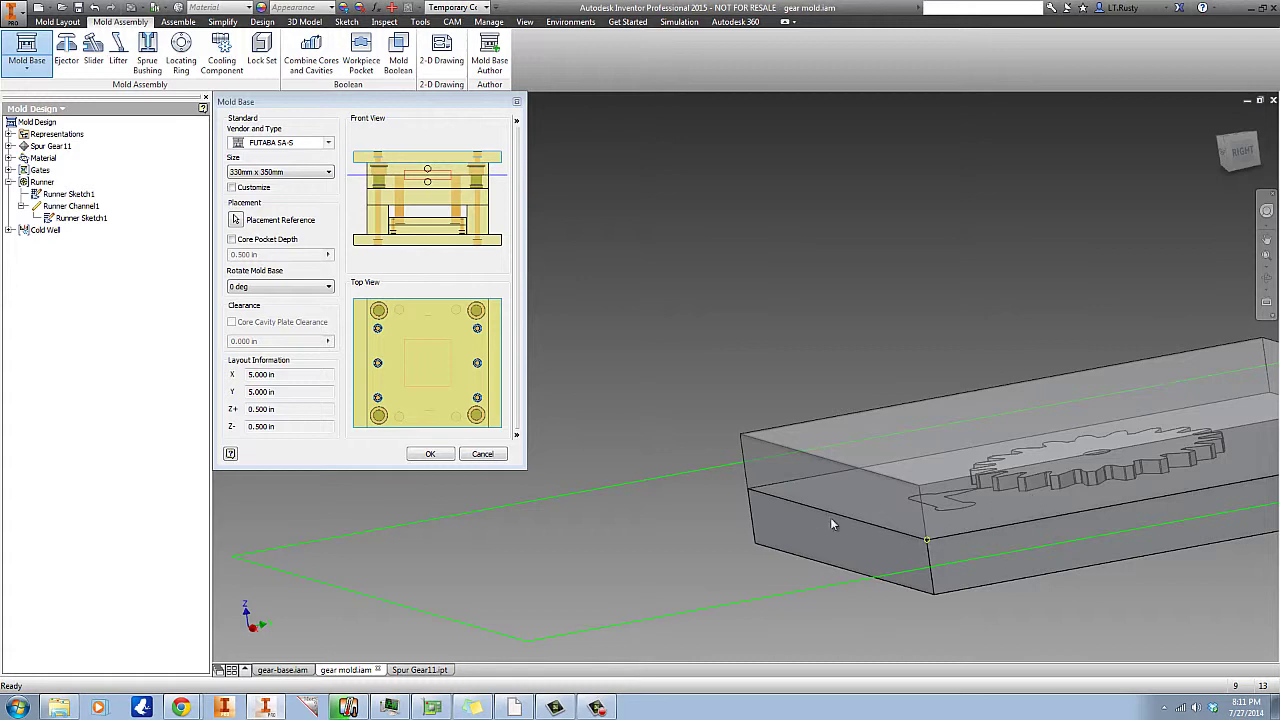
scroll(630, 447, down, 2)
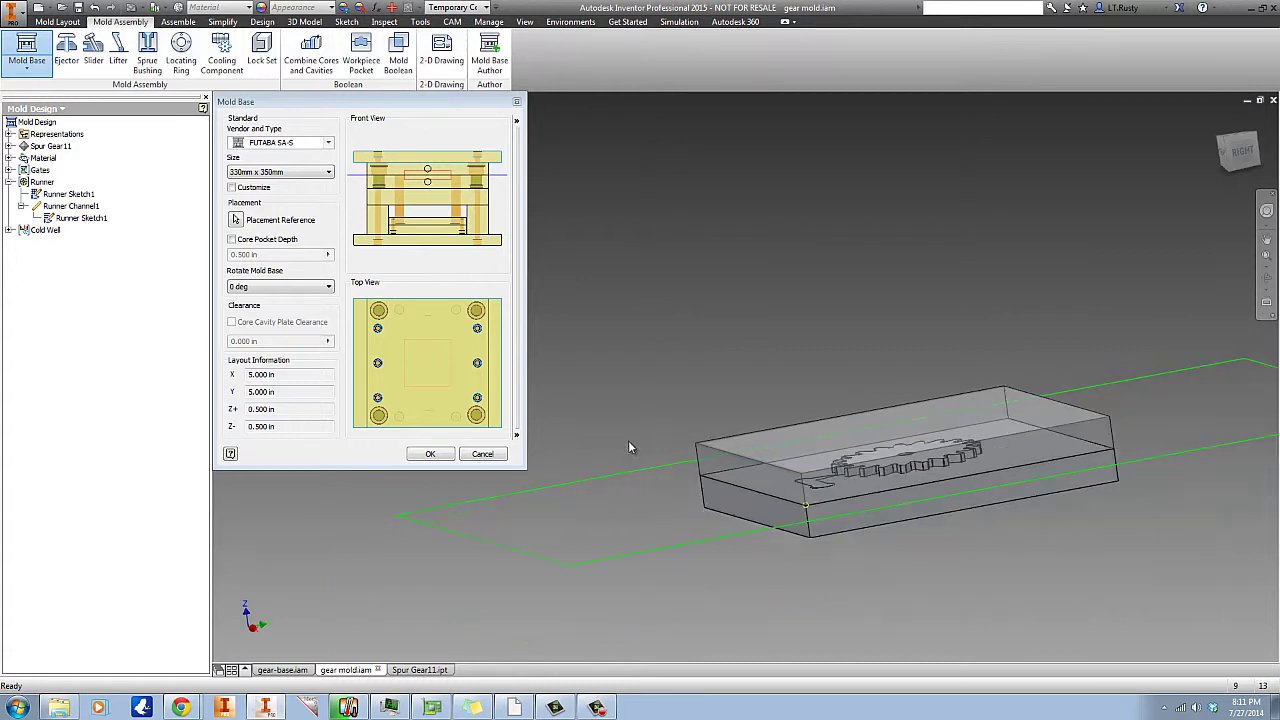
mouse_move(897, 442)
shift+middle_down()
mouse_move(890, 514)
mouse_move(910, 454)
shift+middle_up()
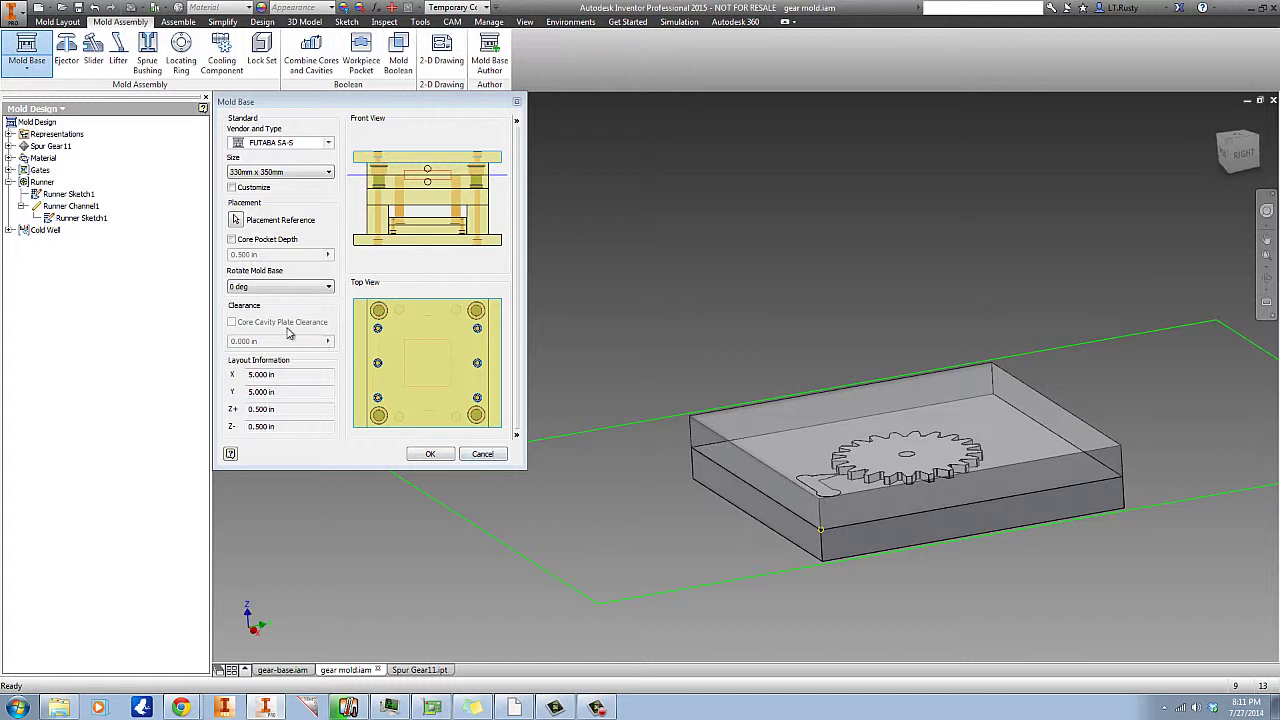
click(441, 457)
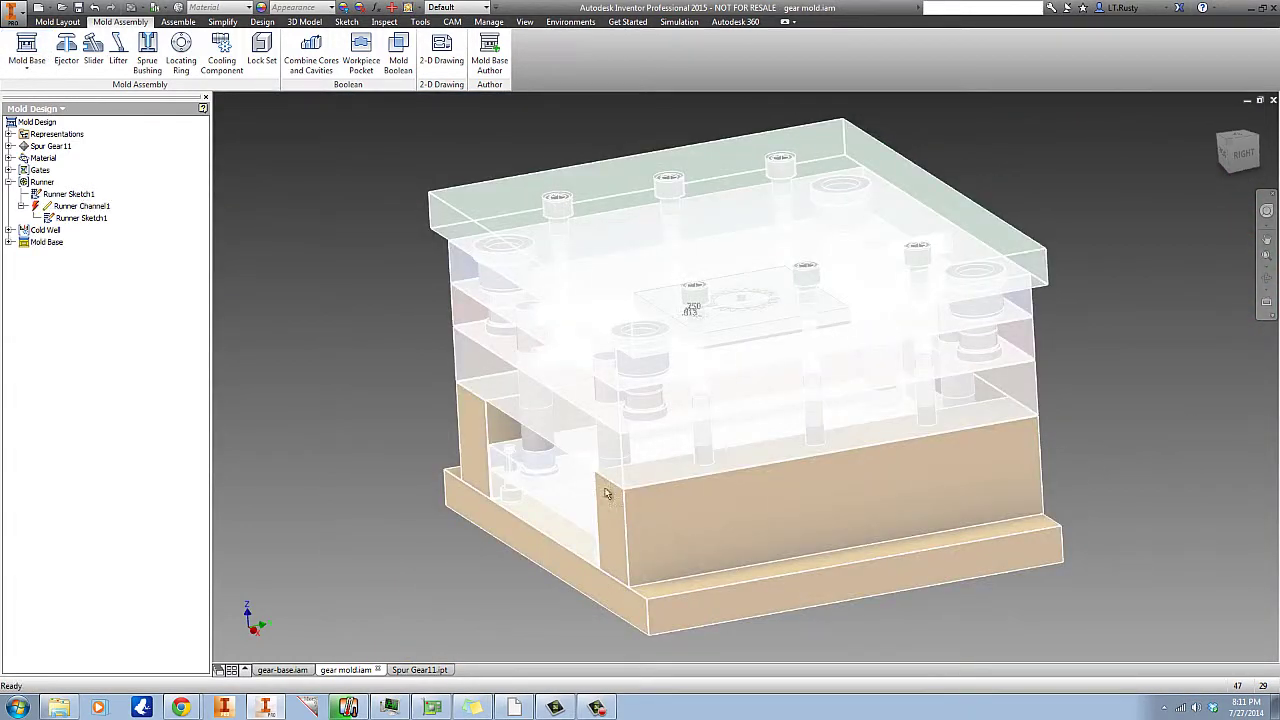
Run a mold global update so the outdated runner channel is rebuilt with the new mold base
shift+middle_drag(338, 393, 417, 428)
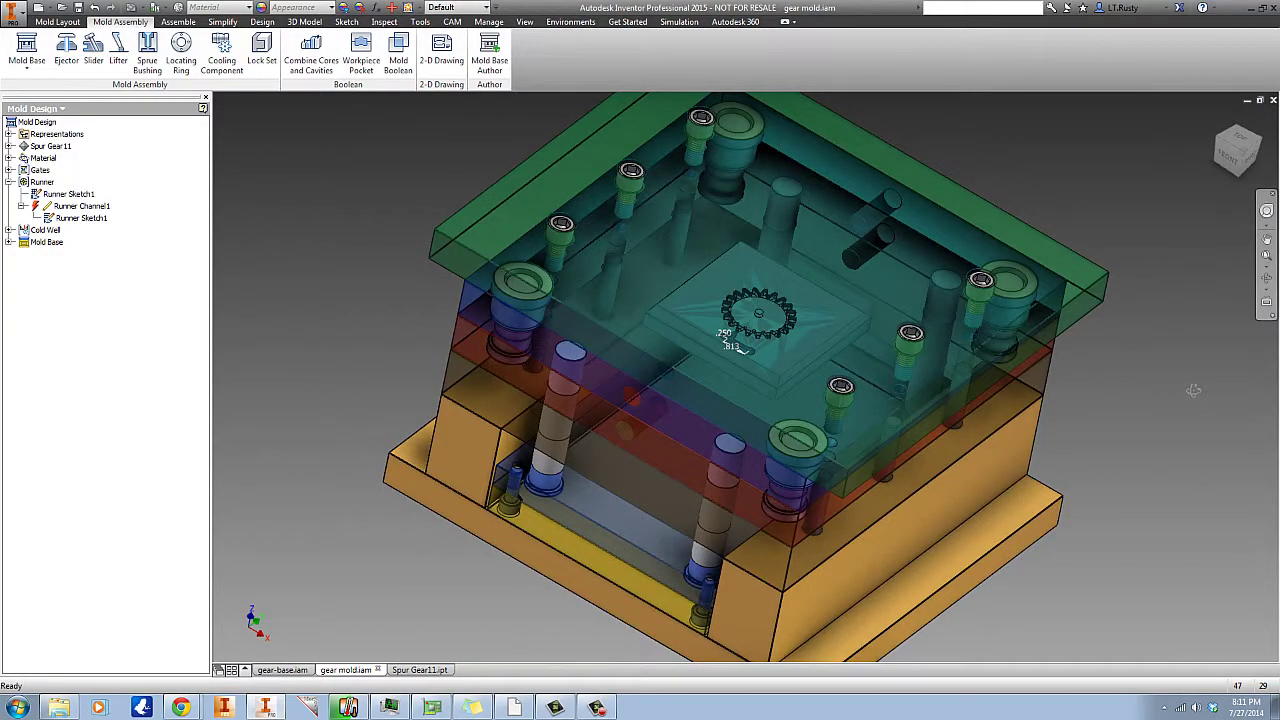
shift+middle_drag(1193, 390, 1147, 409)
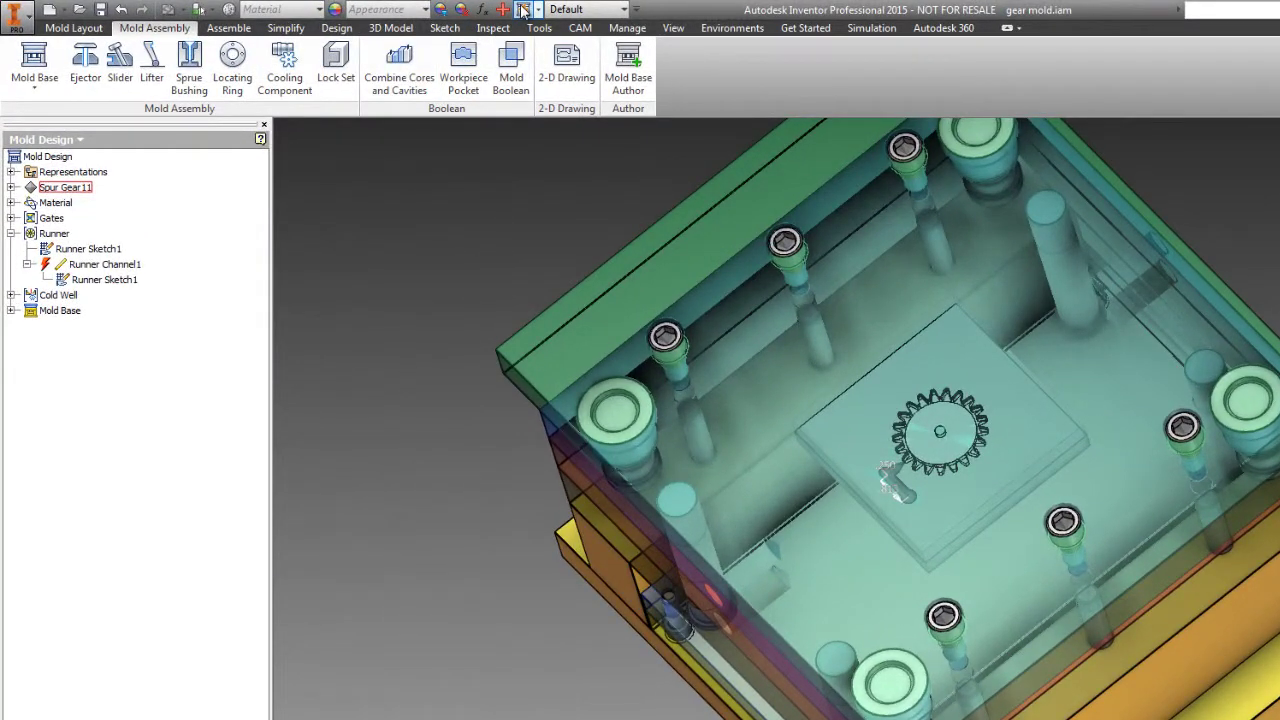
click(523, 9)
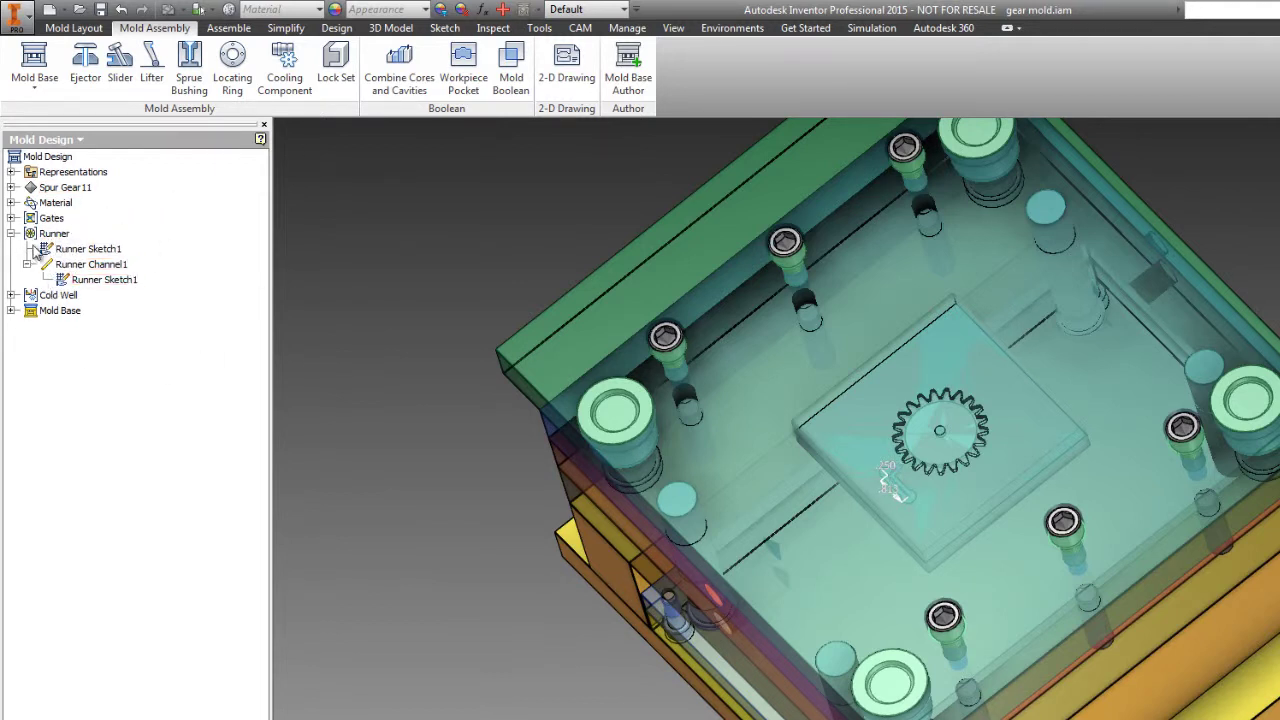
shift+middle_drag(417, 420, 436, 357)
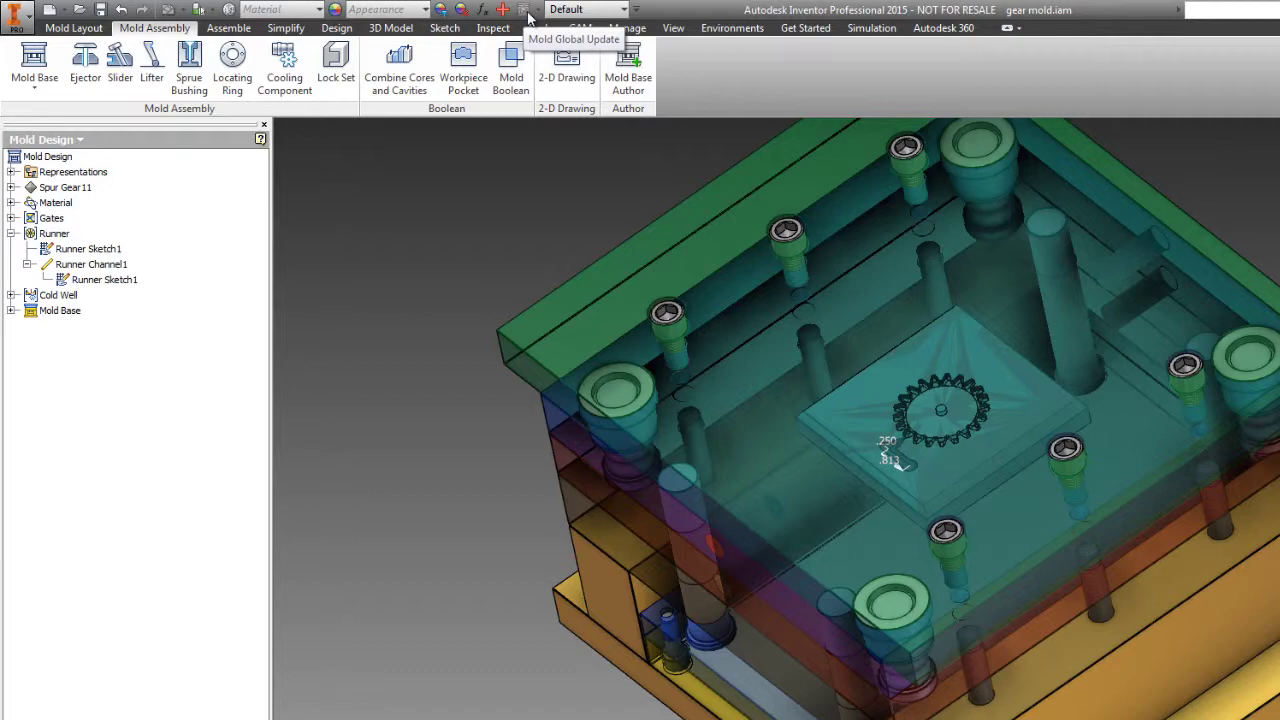
mouse_move(447, 537)
shift+middle_down()
mouse_move(455, 445)
mouse_move(423, 509)
mouse_move(468, 533)
mouse_move(470, 560)
mouse_move(469, 509)
mouse_move(450, 540)
shift+middle_up()
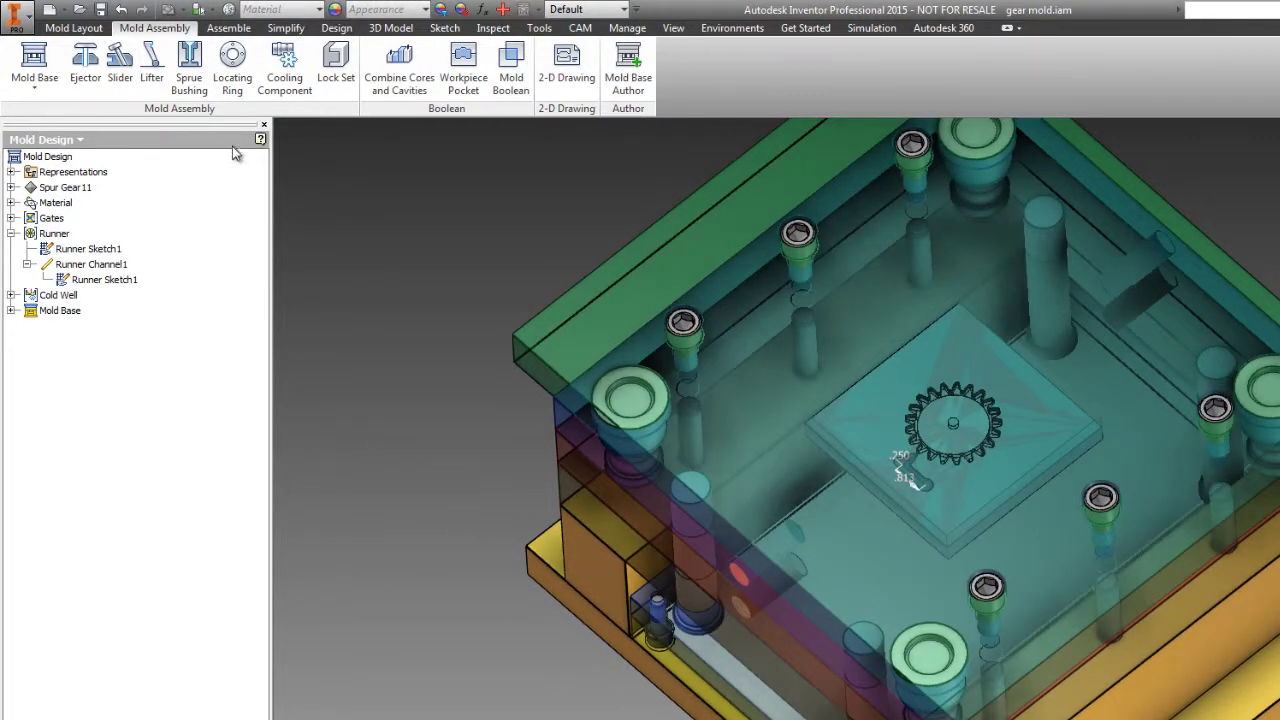
Place two DME AH ejectors, 1.5 mm diameter and 160 mm long, about 0.5 in either side of the gear's central hole
click(85, 65)
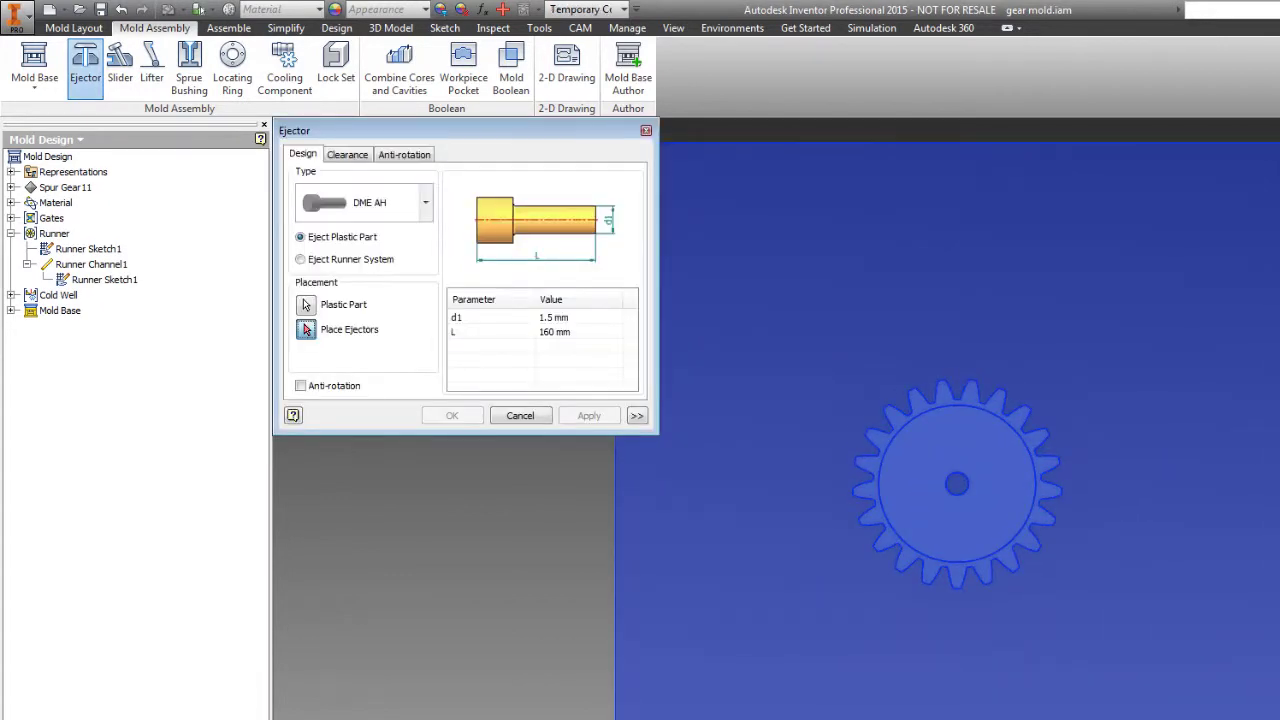
shift+middle_drag(1190, 530, 1212, 626)
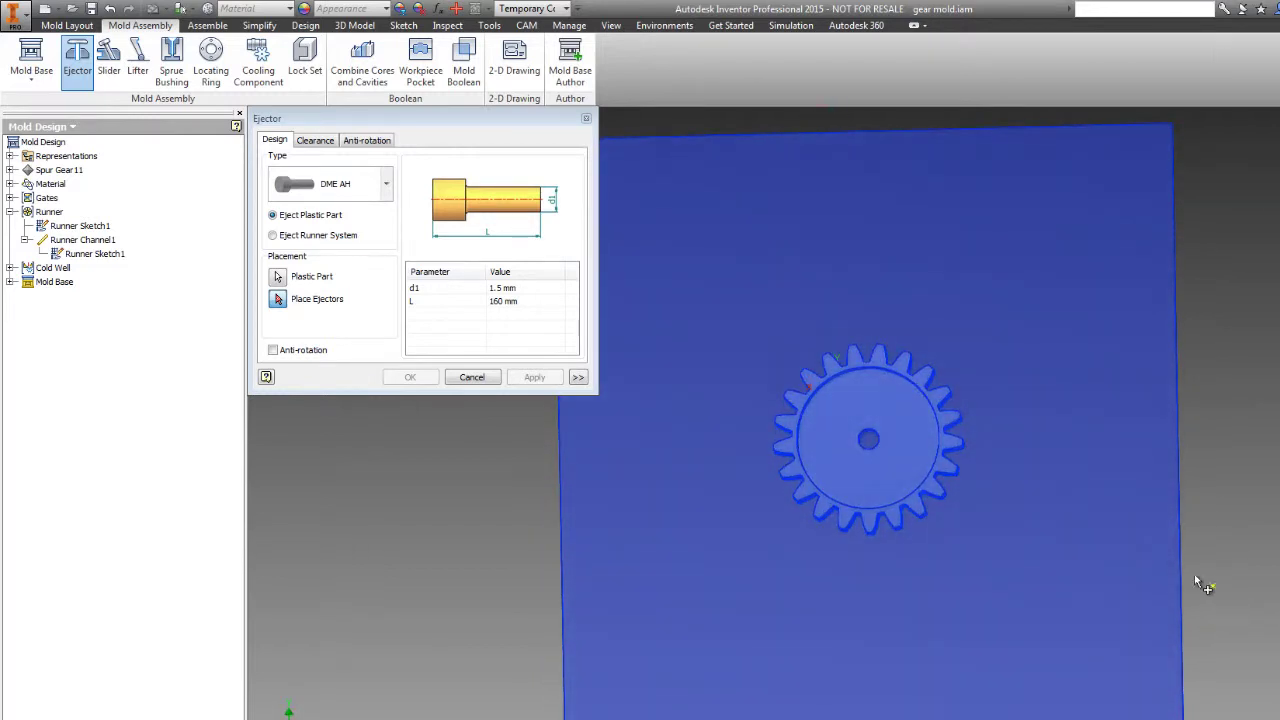
shift+middle_drag(1028, 495, 1046, 423)
scroll(878, 410, up, 4)
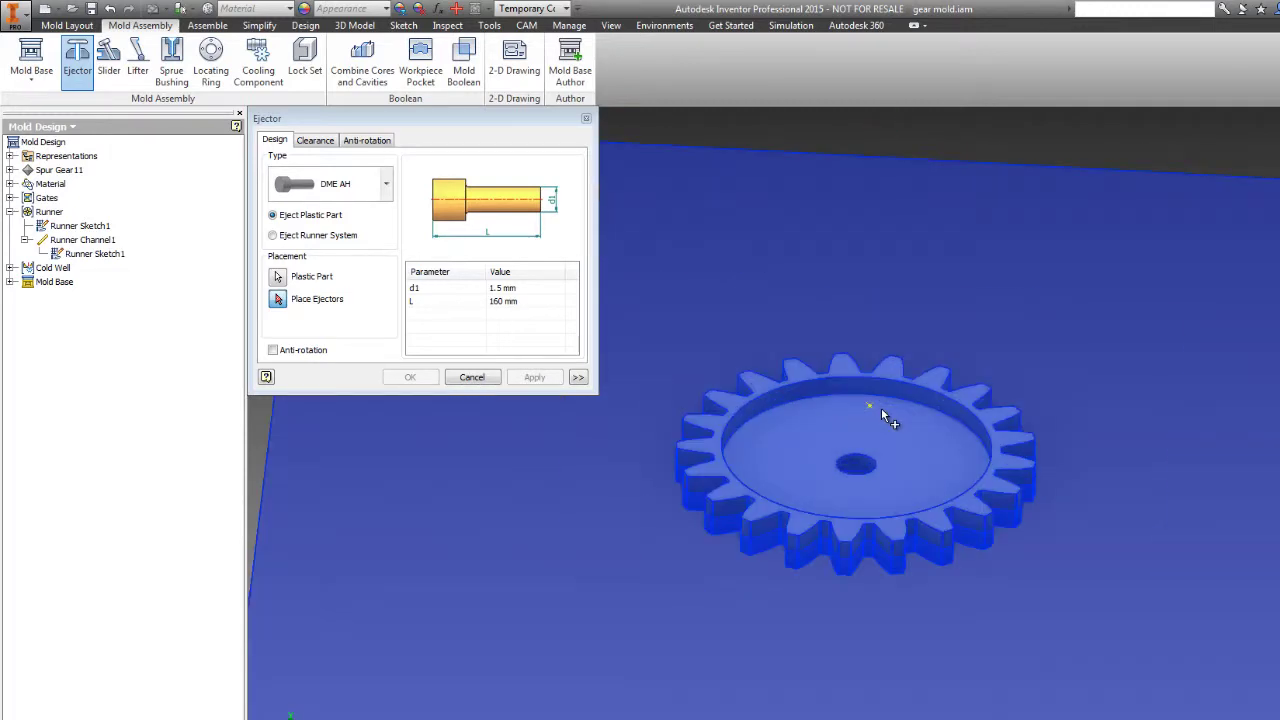
scroll(881, 407, up, 2)
shift+middle_drag(903, 420, 948, 482)
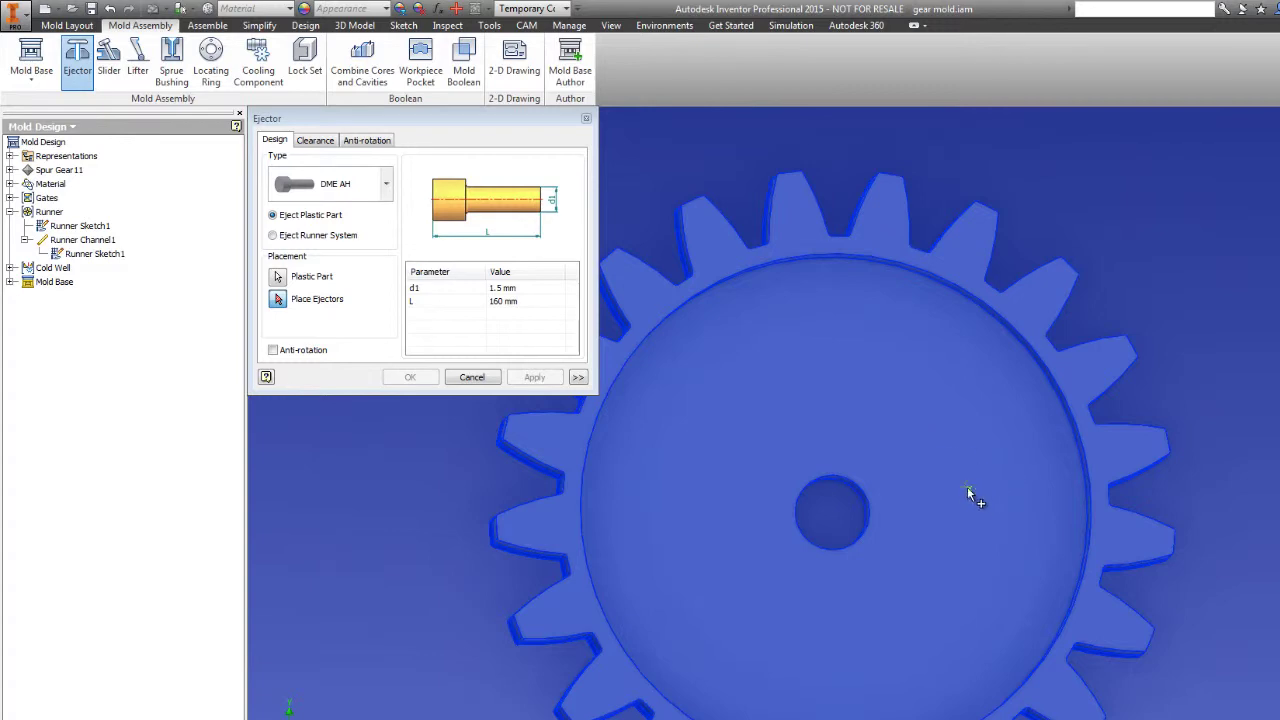
mouse_move(968, 490)
shift+middle_down()
mouse_move(968, 452)
mouse_move(968, 474)
shift+middle_up()
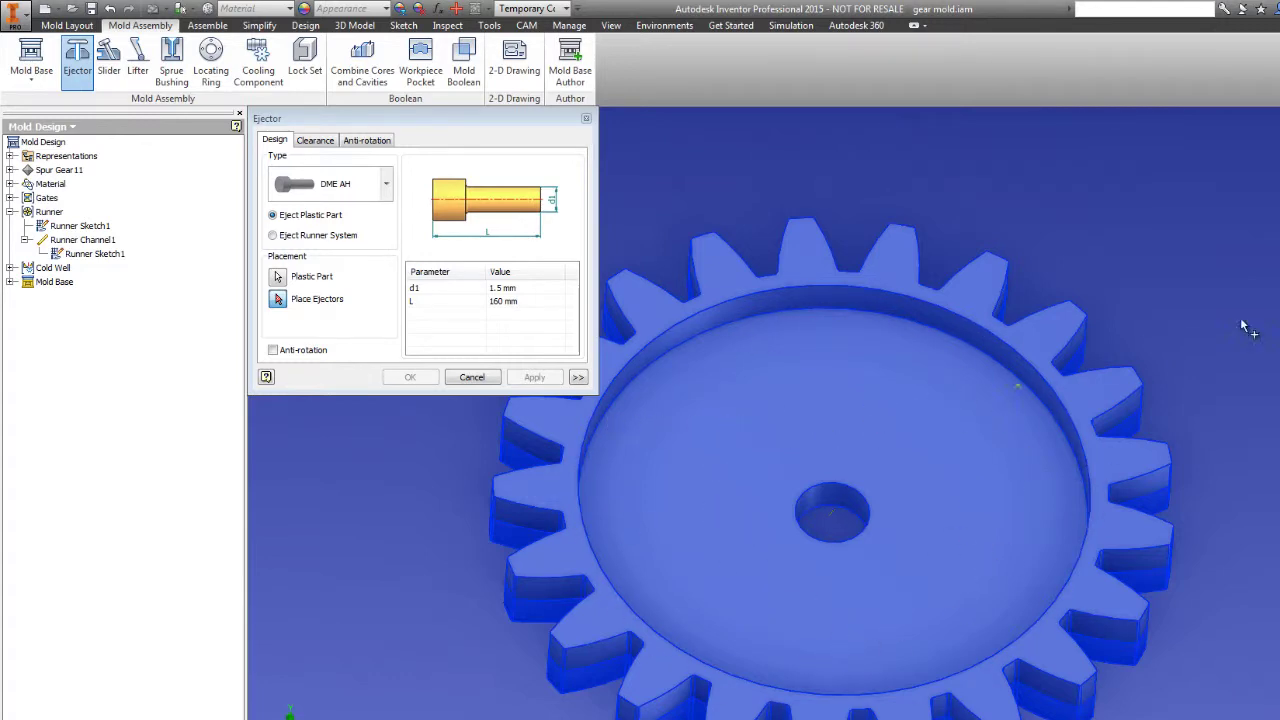
key(F5)
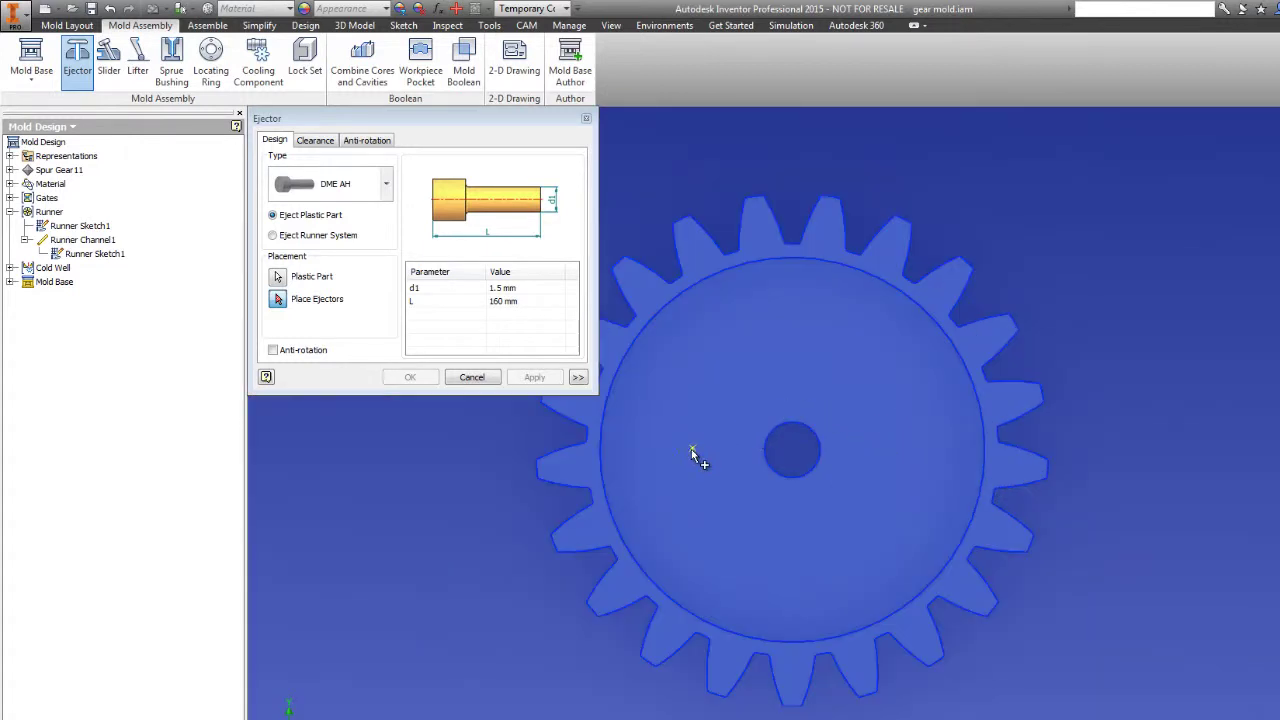
click(903, 450)
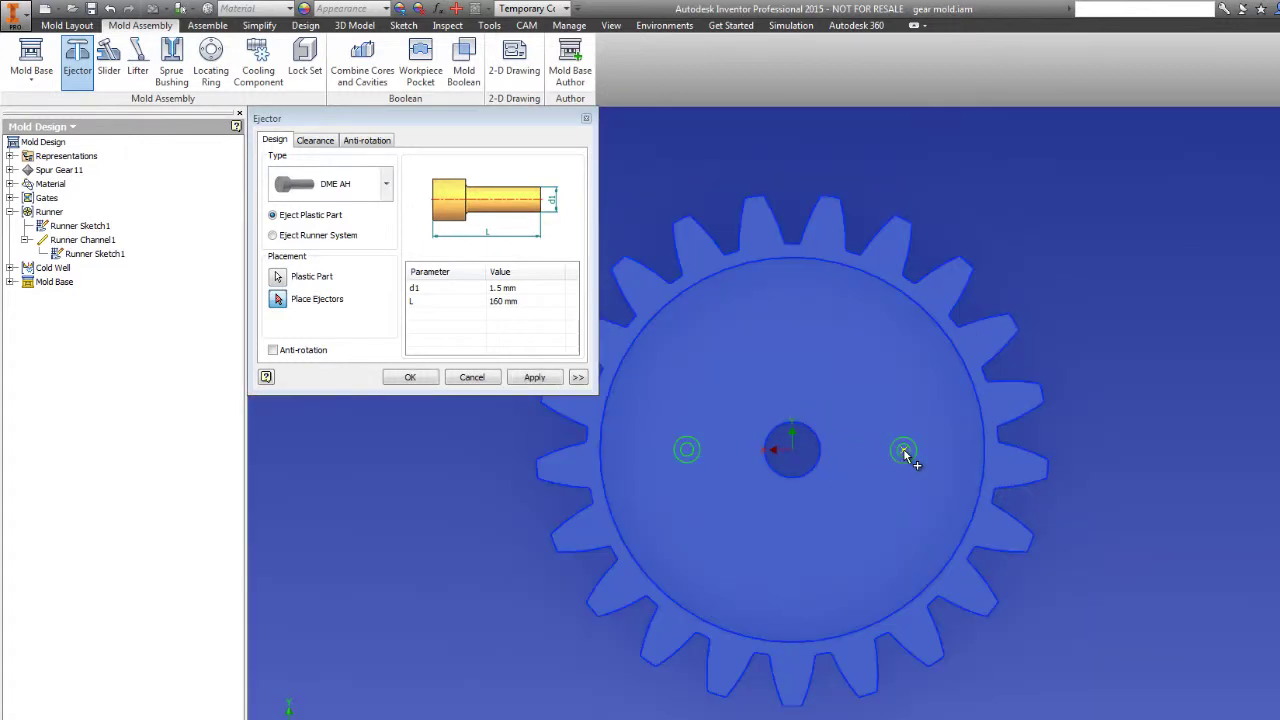
Set ejector EP1's coordinates to X .5 and Y 0
click(577, 377)
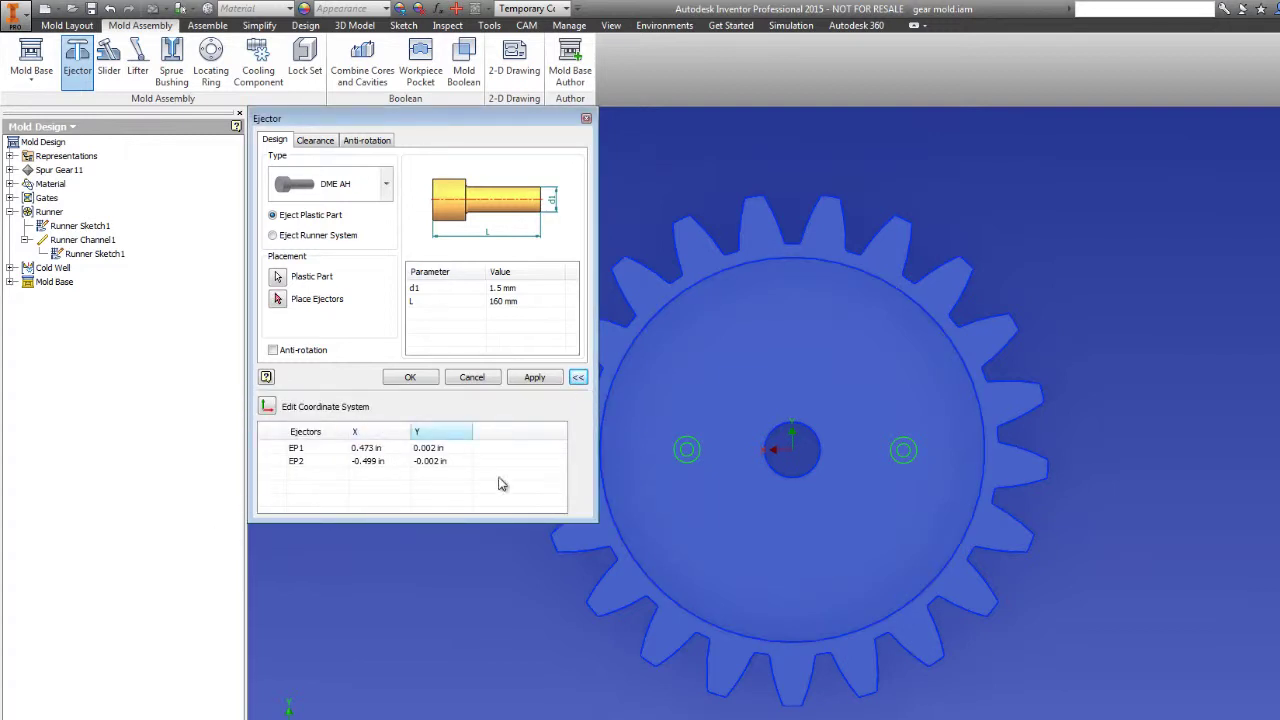
click(428, 450)
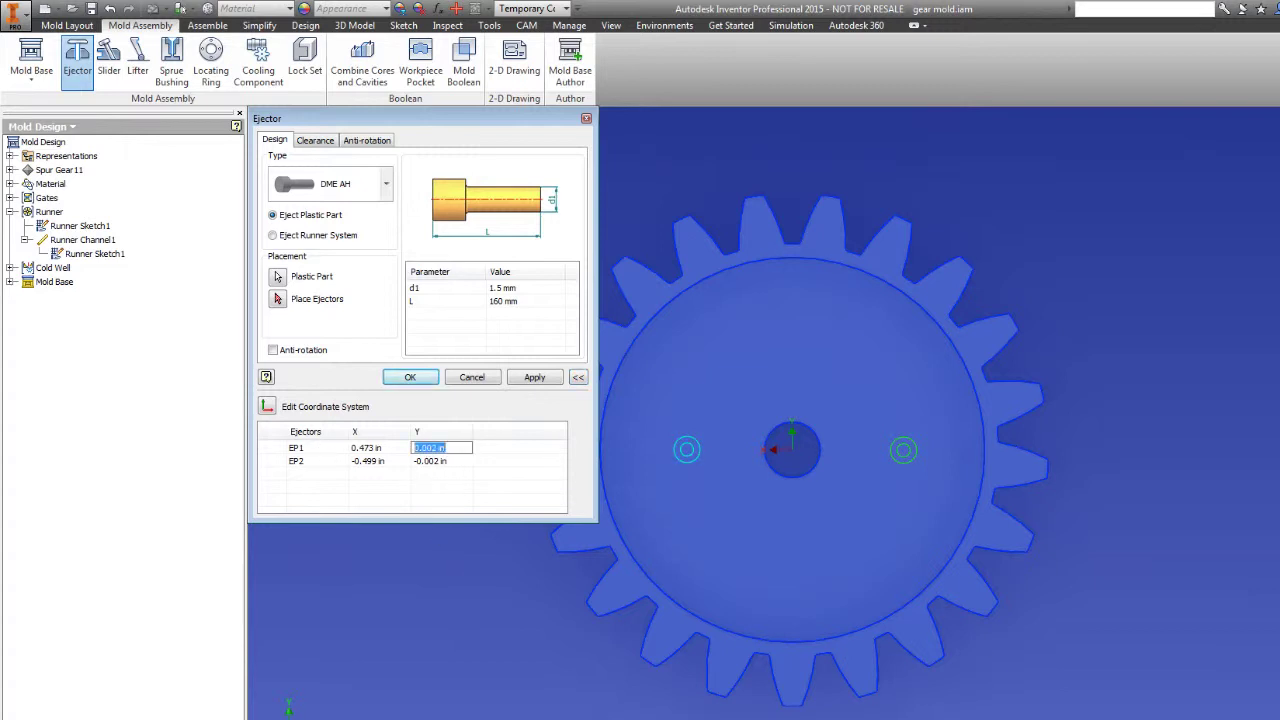
text(0)
key(Return)
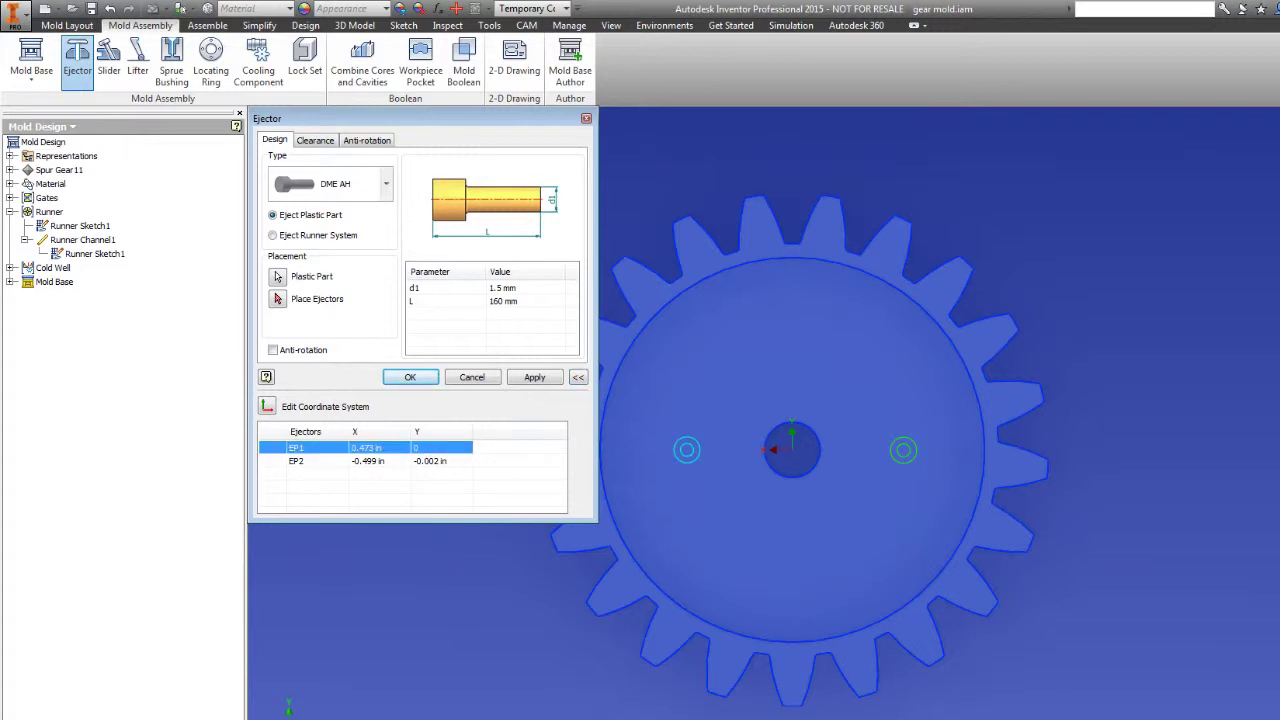
click(376, 447)
drag(397, 448, 353, 448)
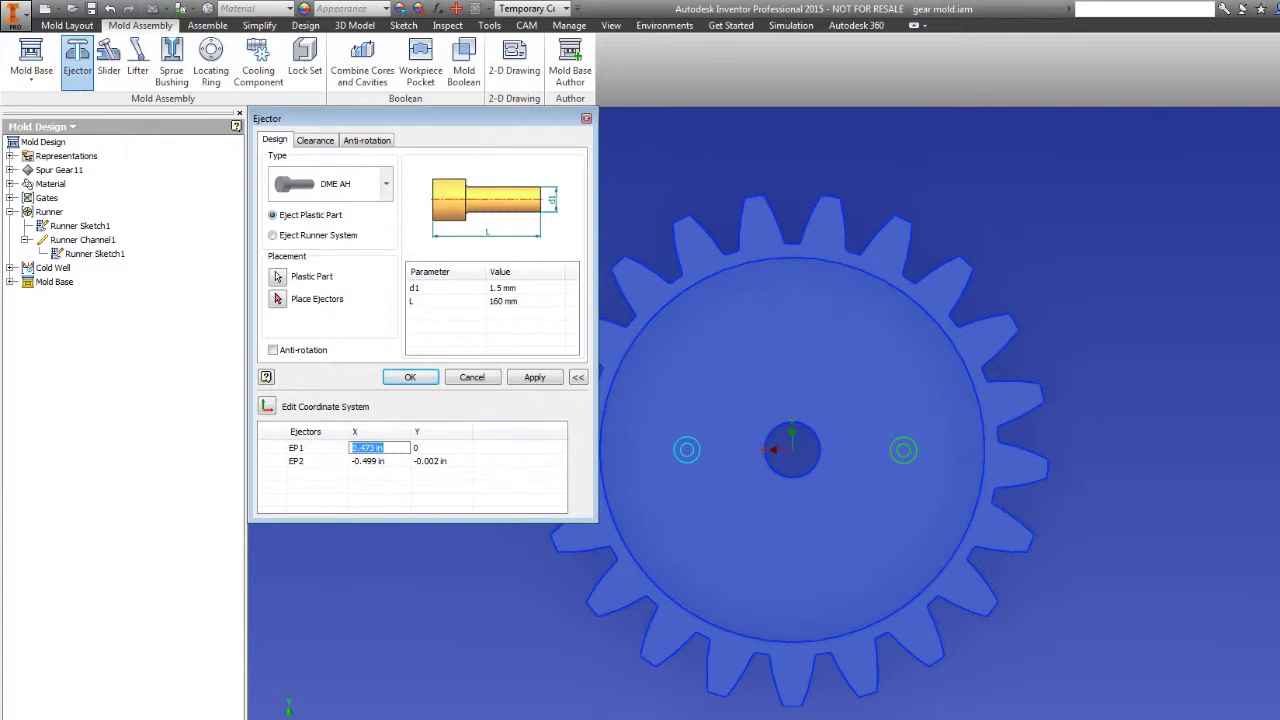
text(.5)
key(Tab)
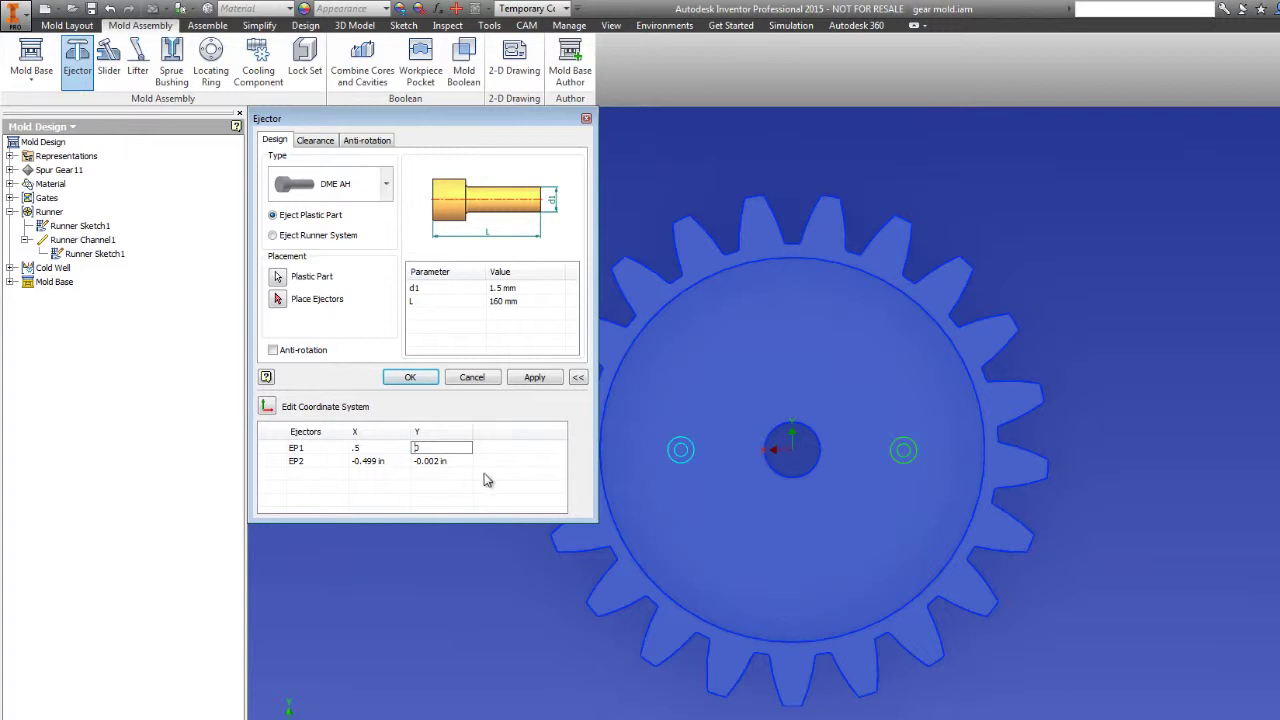
Set ejector EP2's coordinates to X -.5 and Y 0, and create both ejectors
click(381, 461)
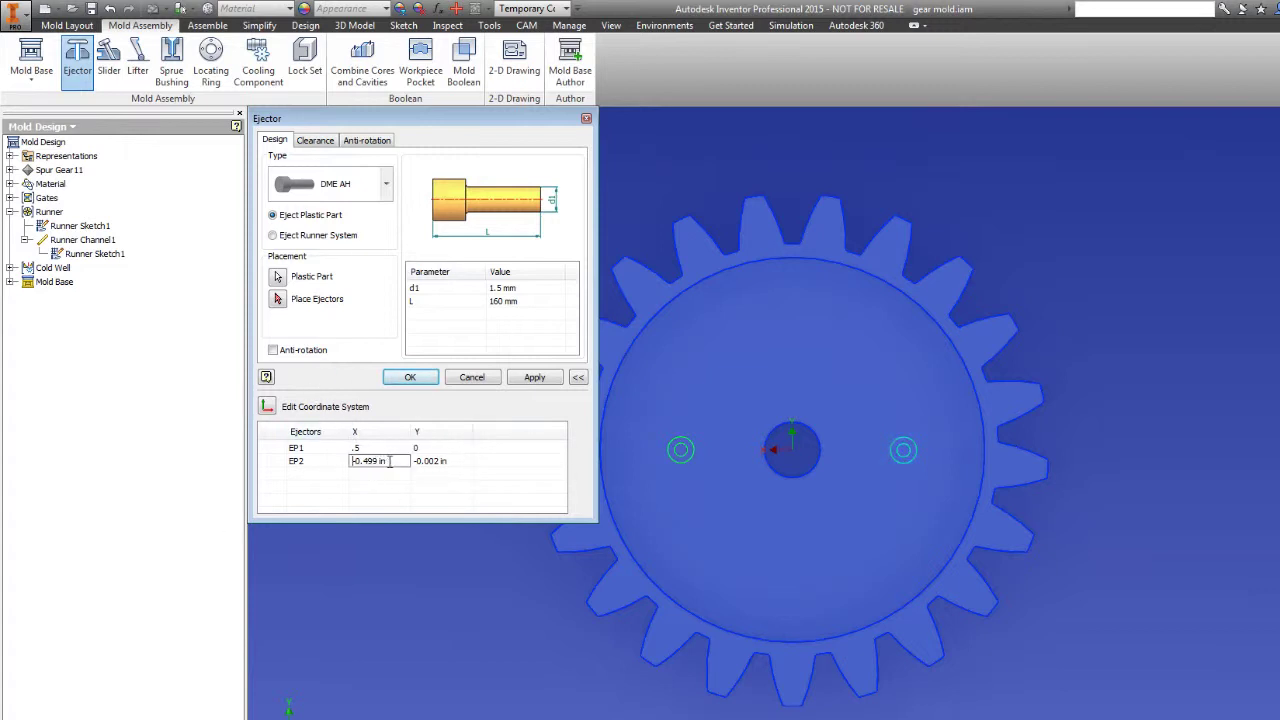
drag(389, 461, 352, 462)
text(-.5)
key(Tab)
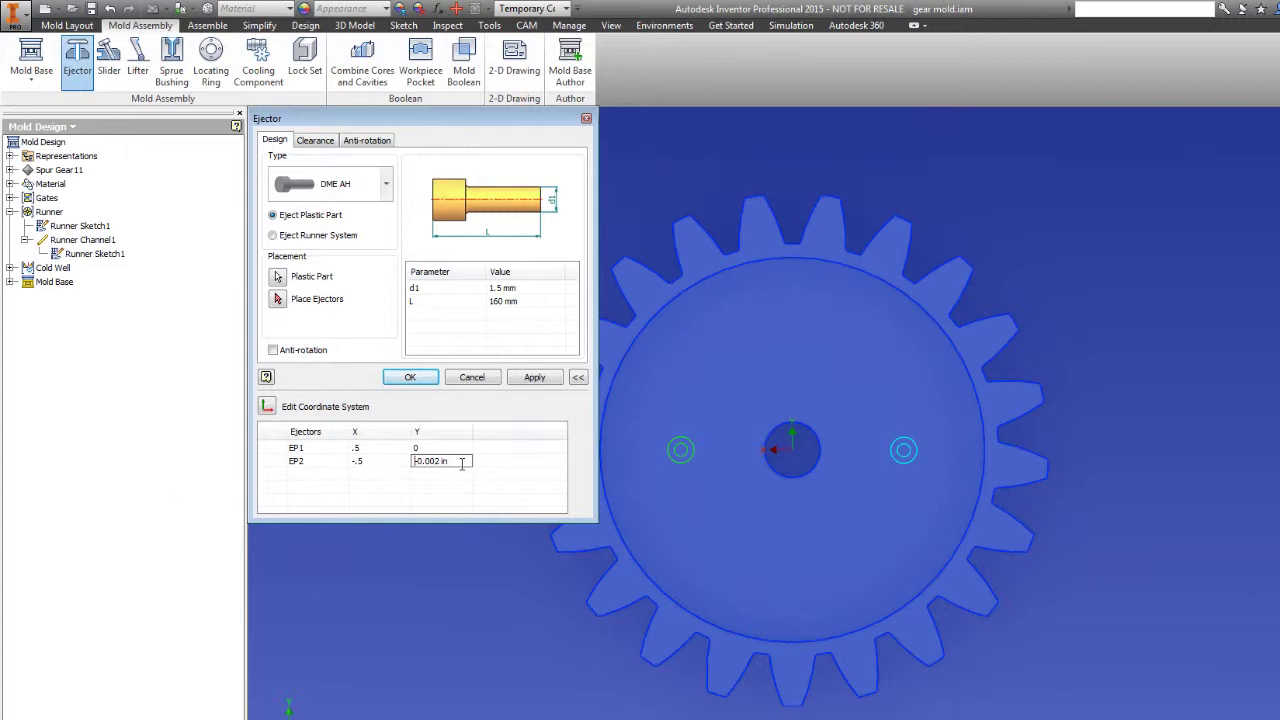
drag(460, 463, 296, 447)
text(0)
key(shift+Tab)
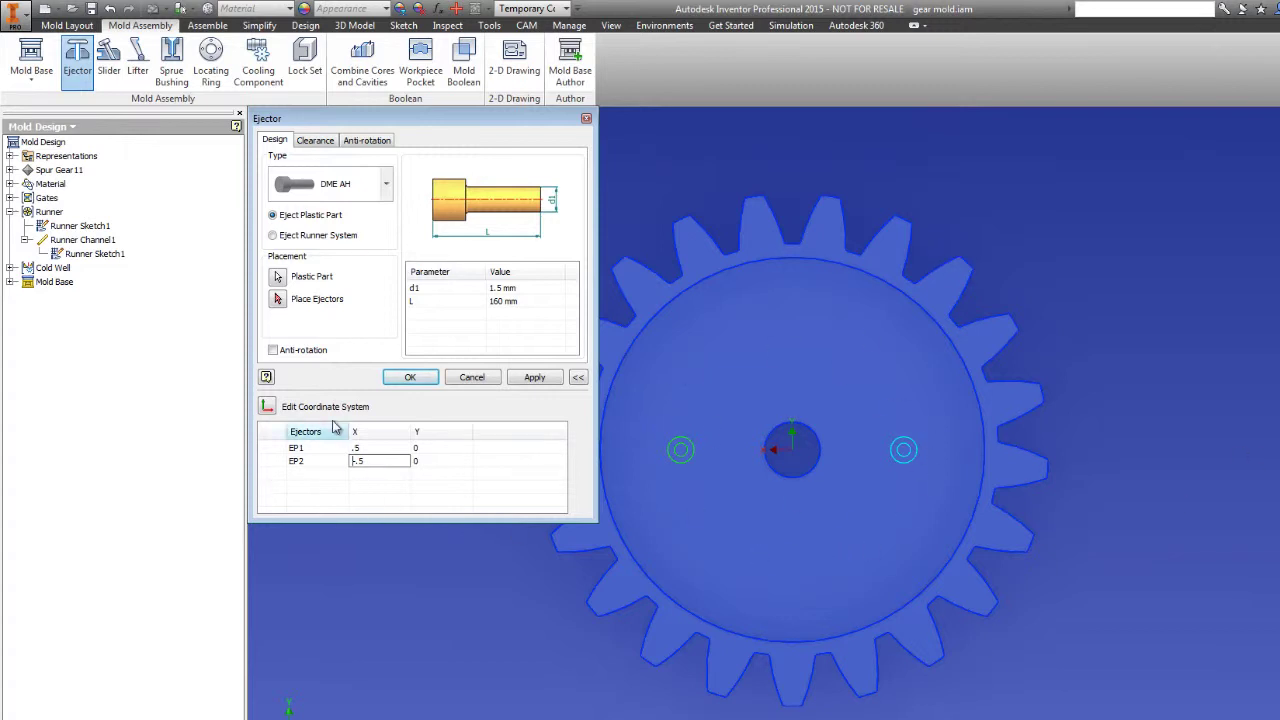
click(534, 378)
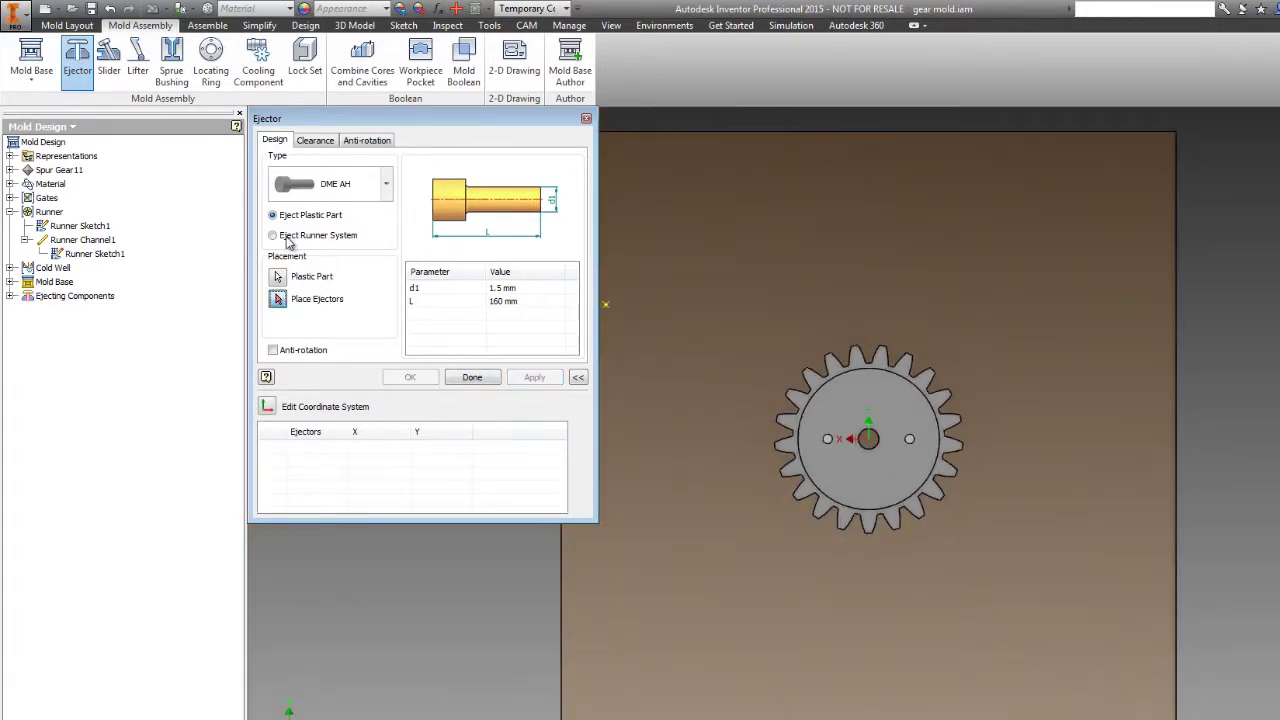
Set up a DME AH ejector, 1.5 mm diameter and 160 mm long, for ejecting the runner system with anti-rotation enabled
shift+middle_drag(1043, 526, 1089, 457)
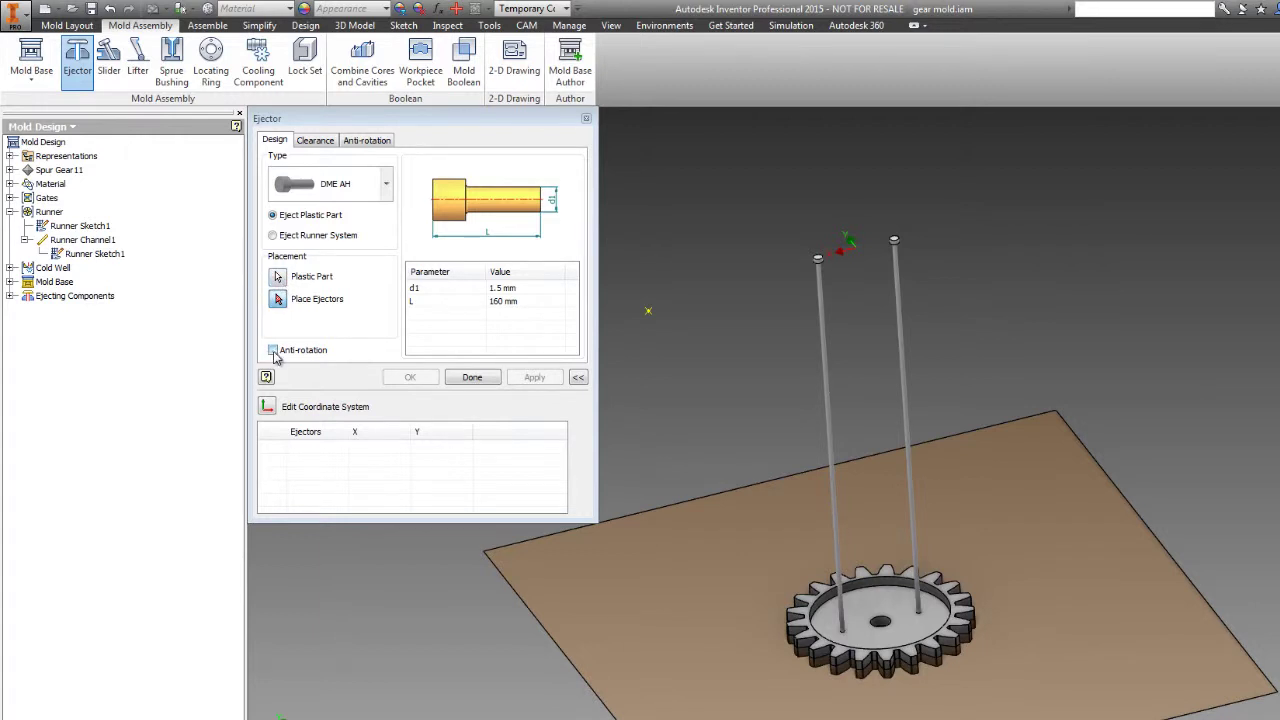
click(273, 236)
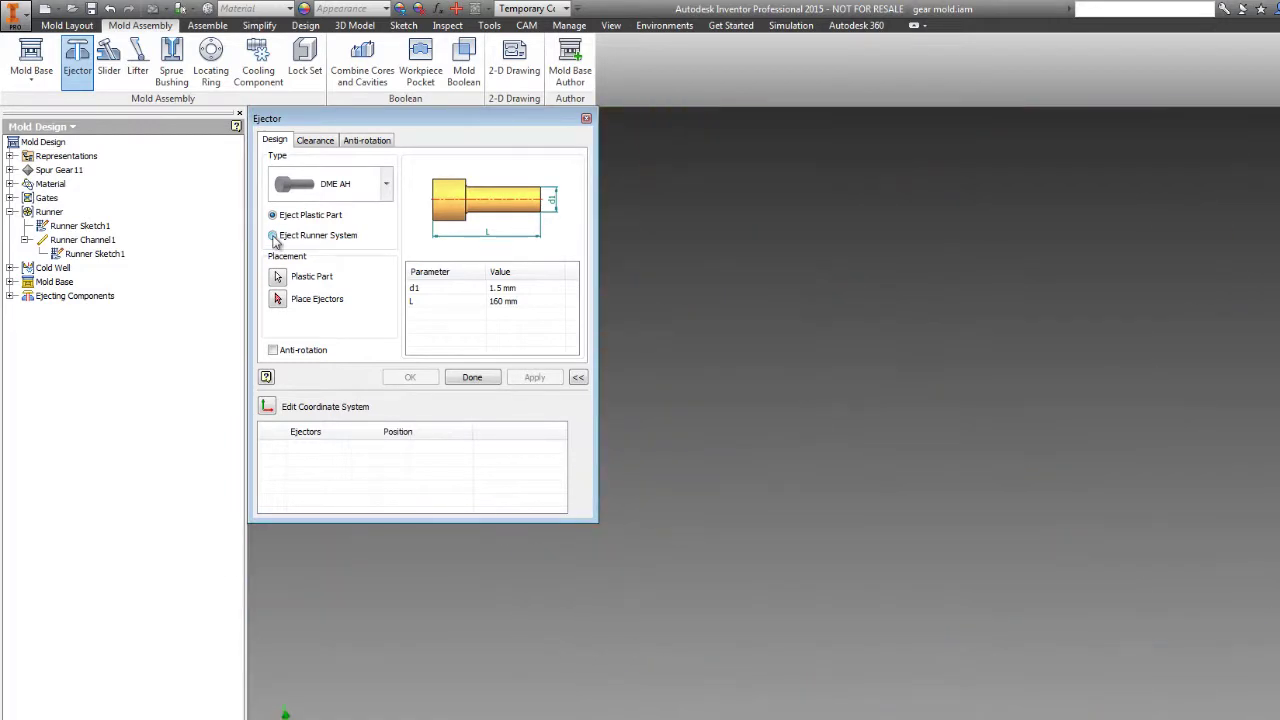
shift+middle_drag(1093, 557, 1084, 515)
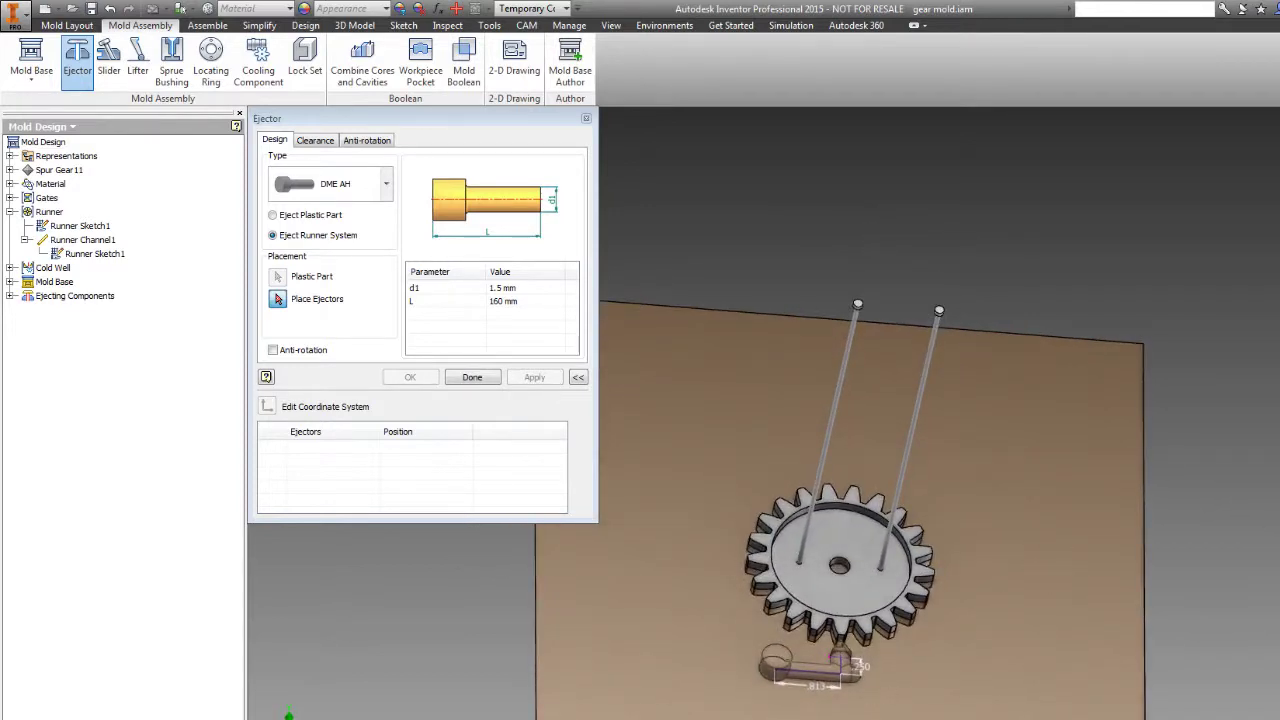
scroll(785, 680, up, 5)
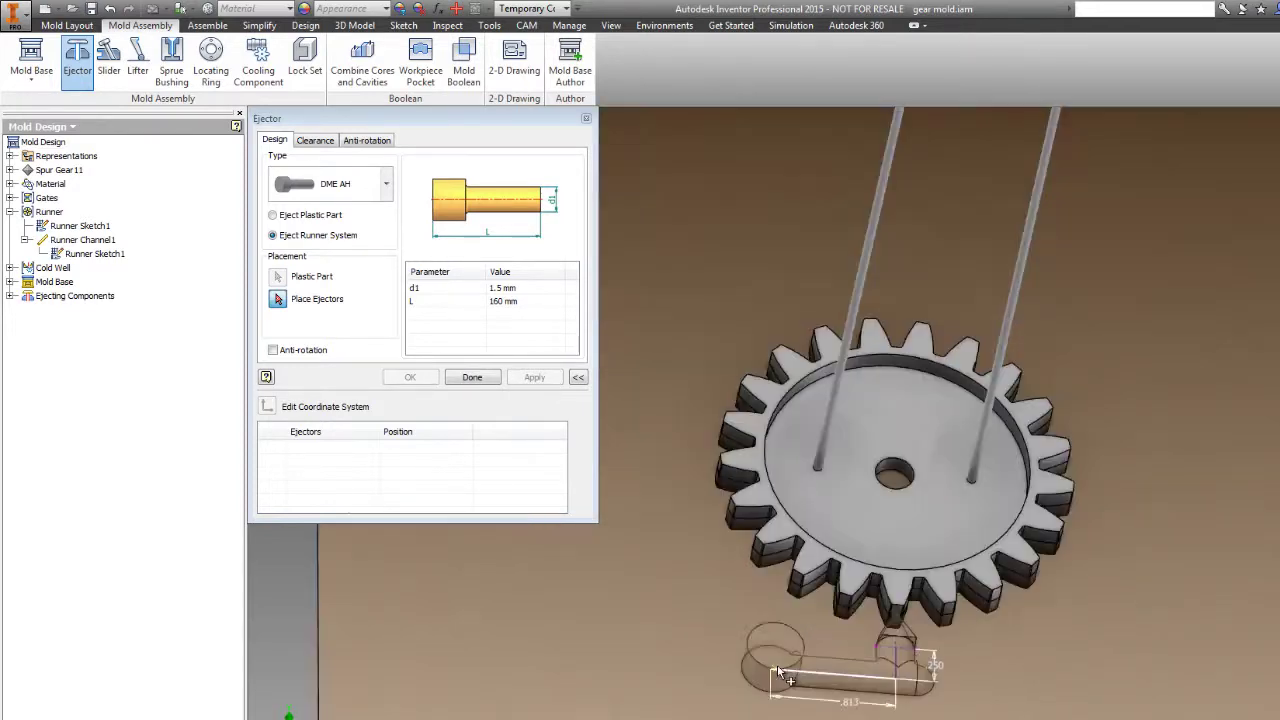
scroll(778, 600, down, 2)
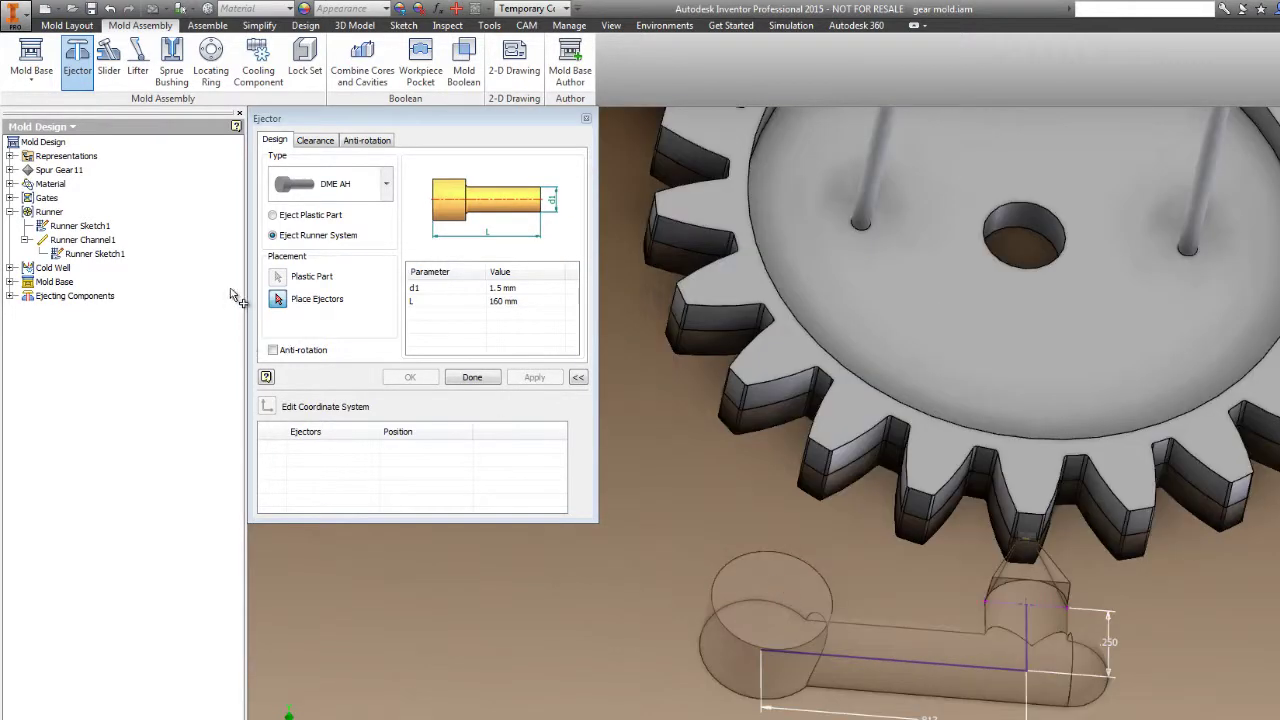
click(273, 350)
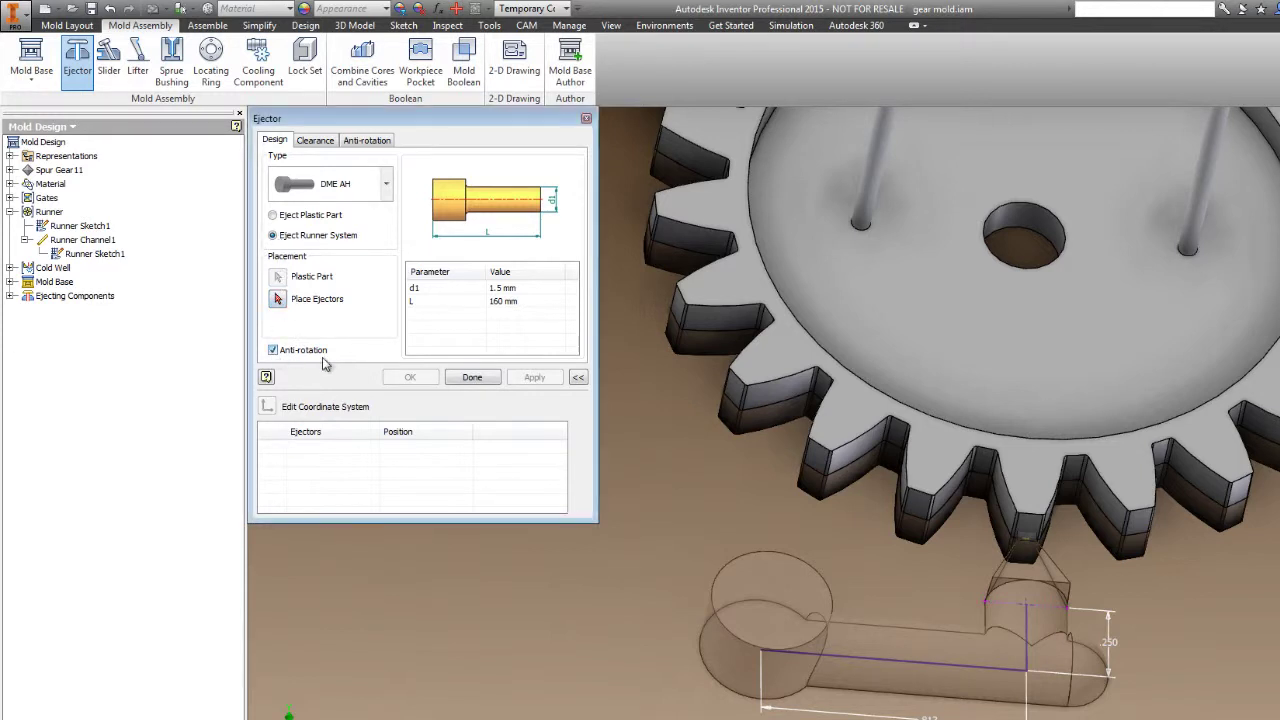
Place the ejector at the free end of the .813 runner sketch line, position 1.00, and create it
click(278, 299)
shift+middle_drag(1028, 543, 973, 557)
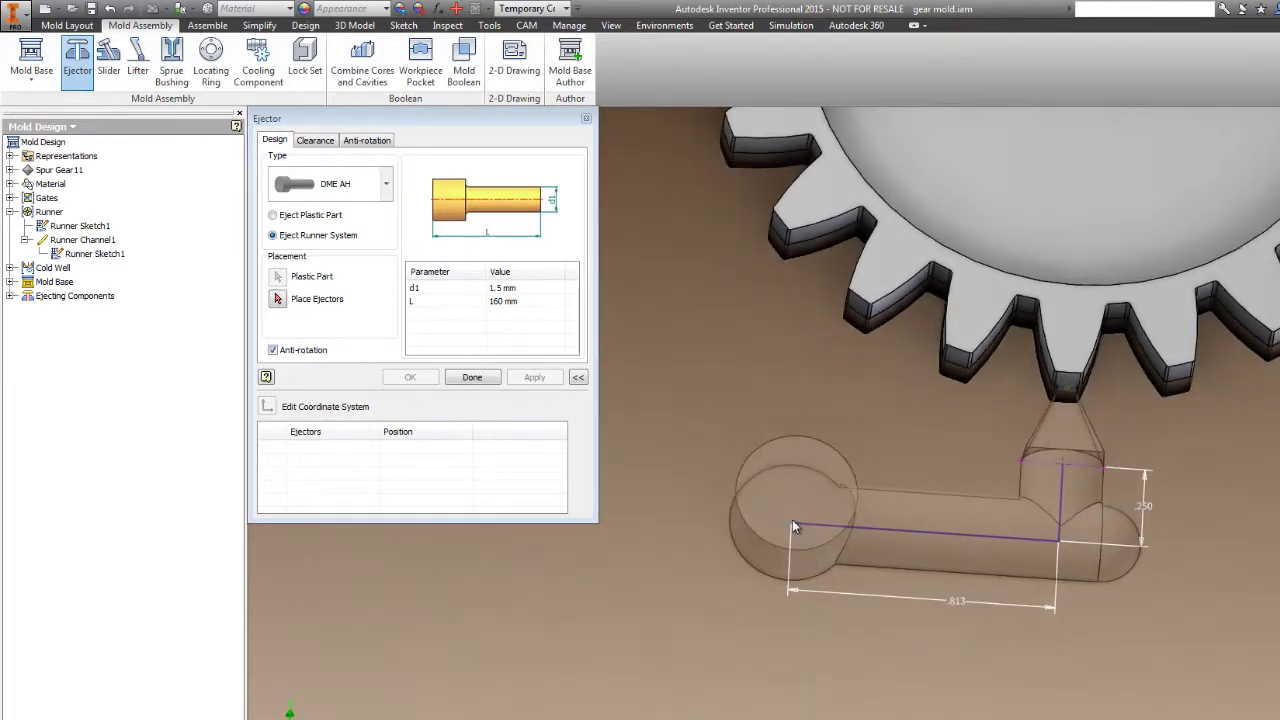
click(278, 298)
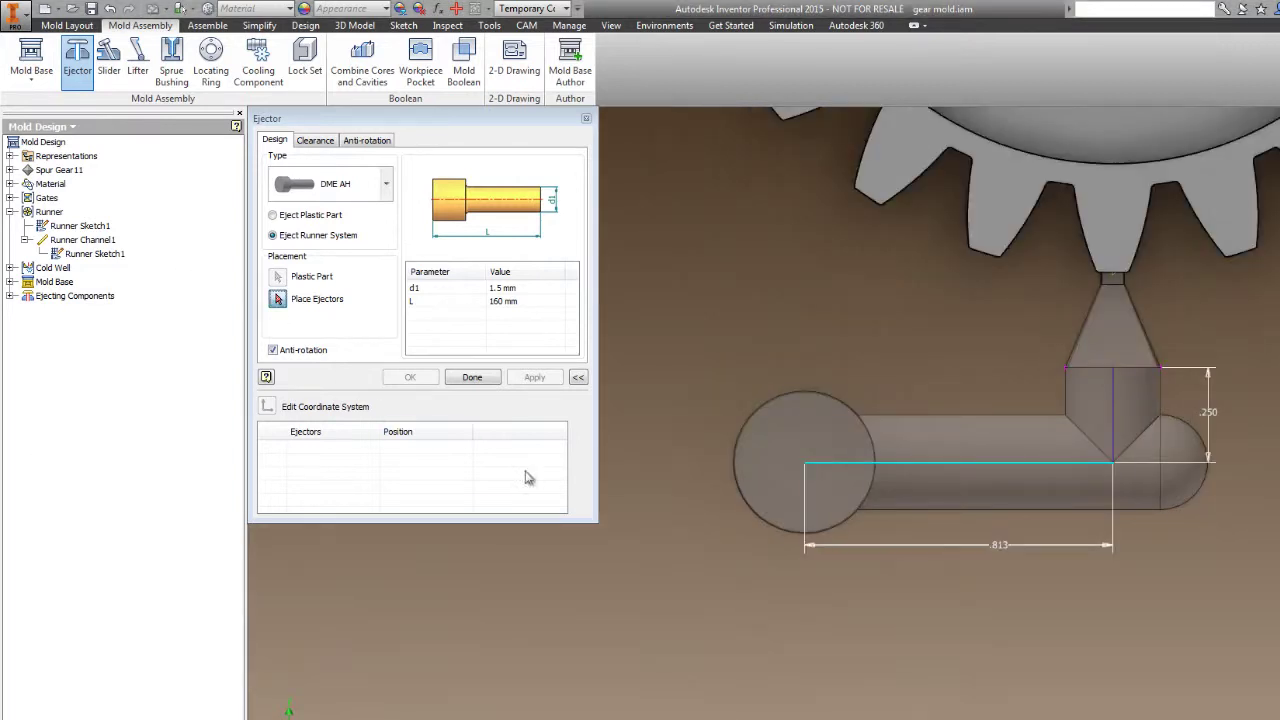
click(806, 465)
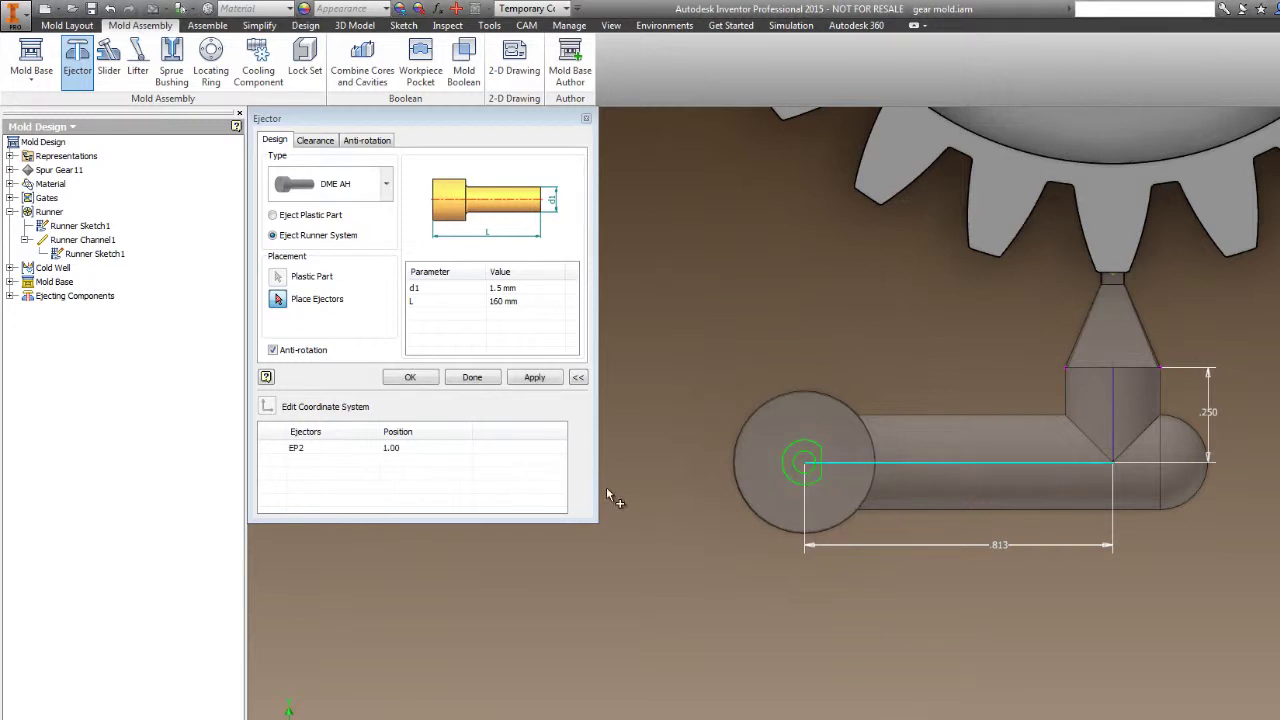
scroll(651, 487, down, 3)
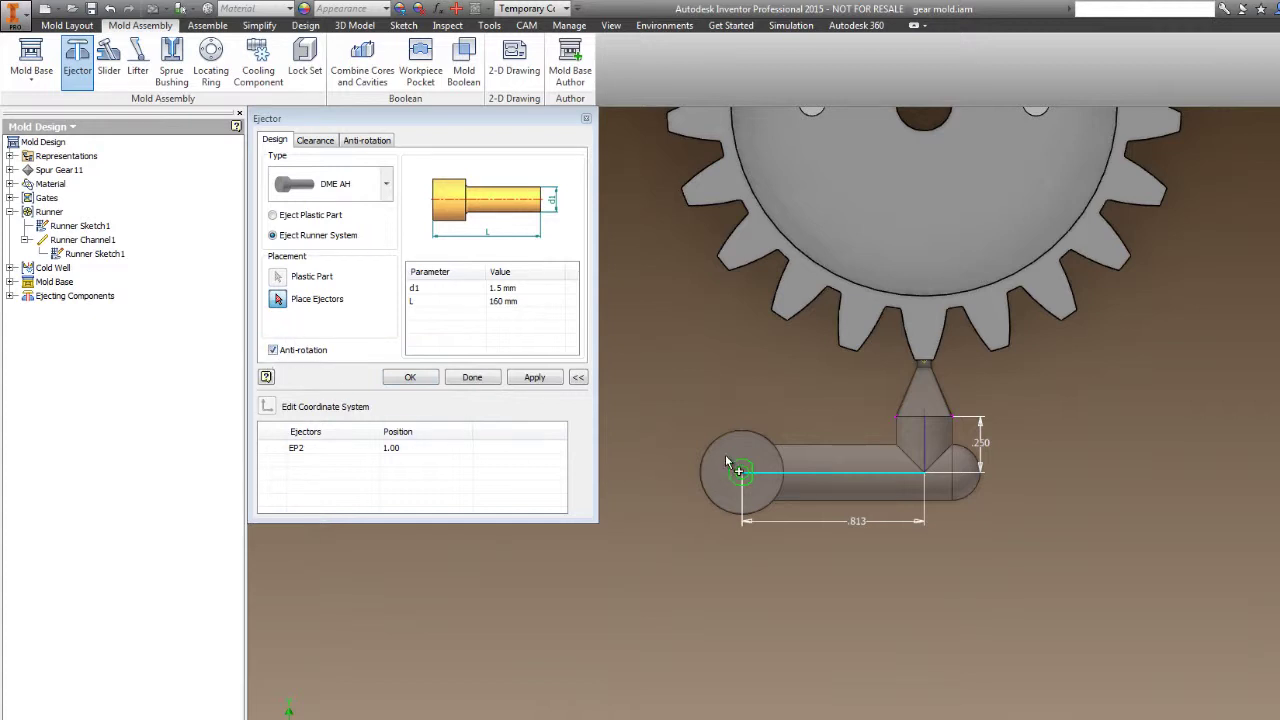
scroll(745, 468, up, 3)
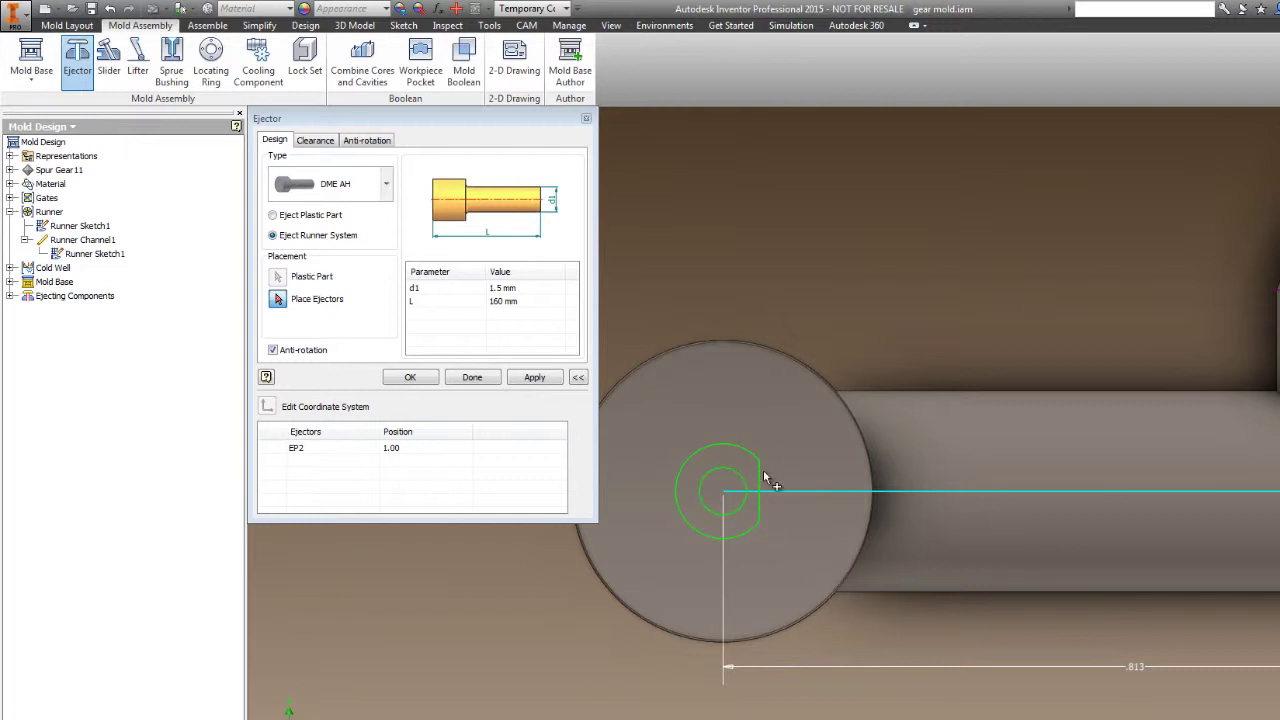
click(413, 379)
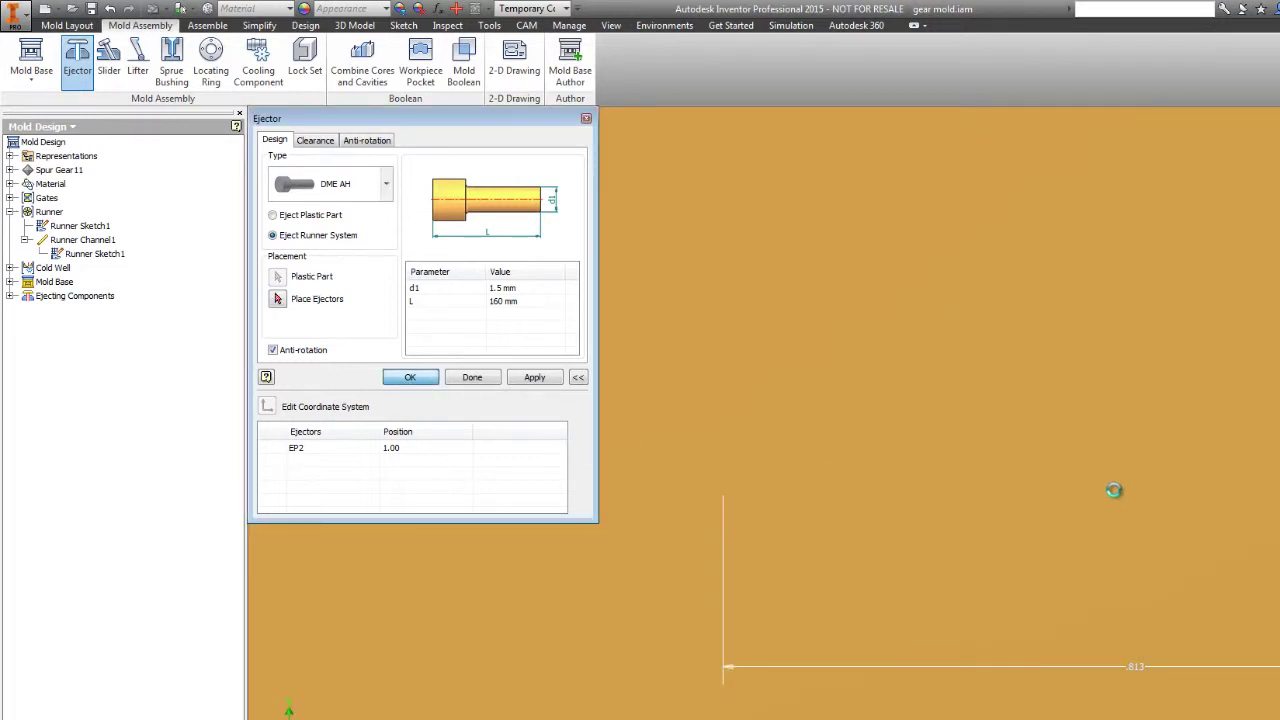
Examine the three ejectors in the mold base and the anti-rotation pocket around the runner ejector's head
scroll(1137, 488, down, 8)
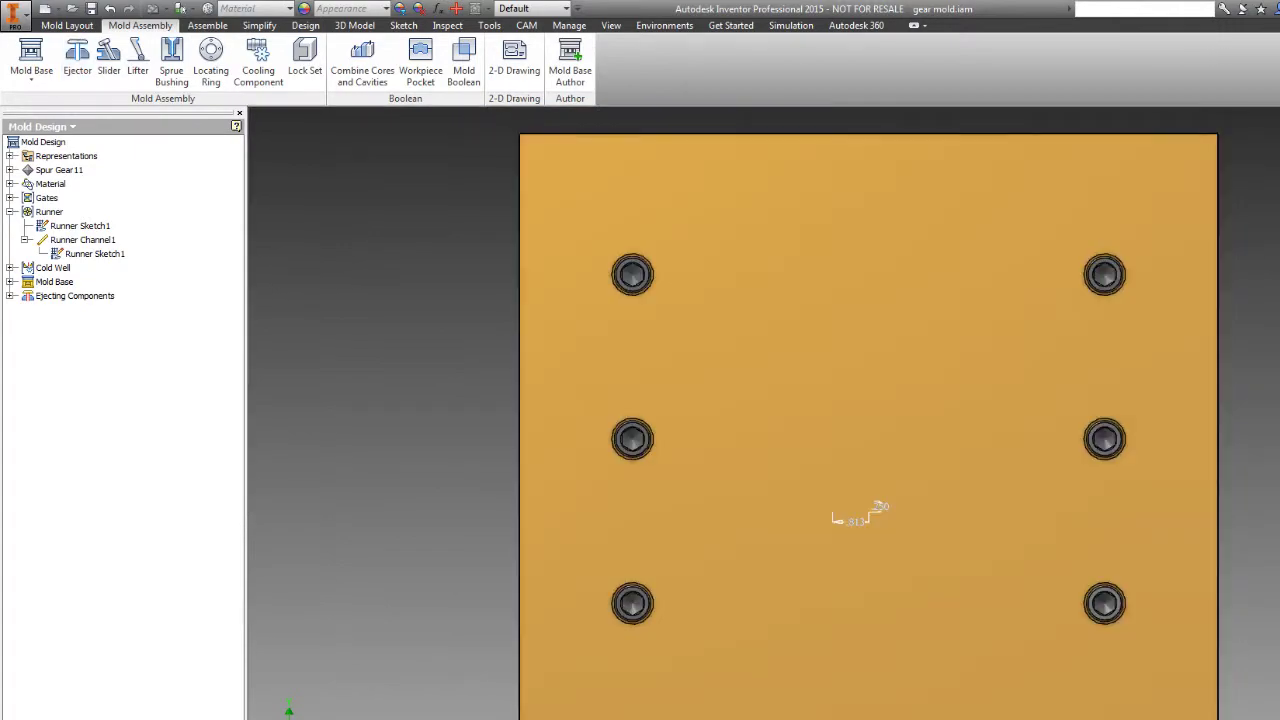
shift+middle_drag(1000, 488, 998, 208)
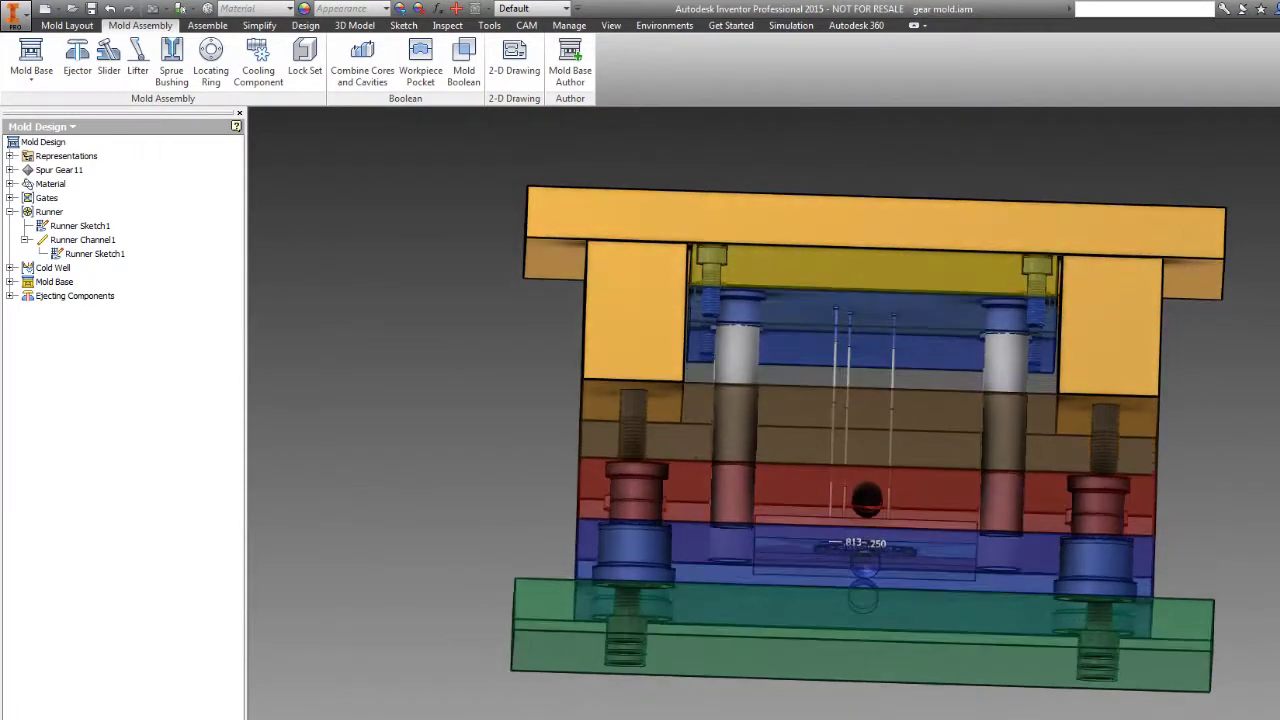
shift+middle_drag(1000, 330, 1000, 180)
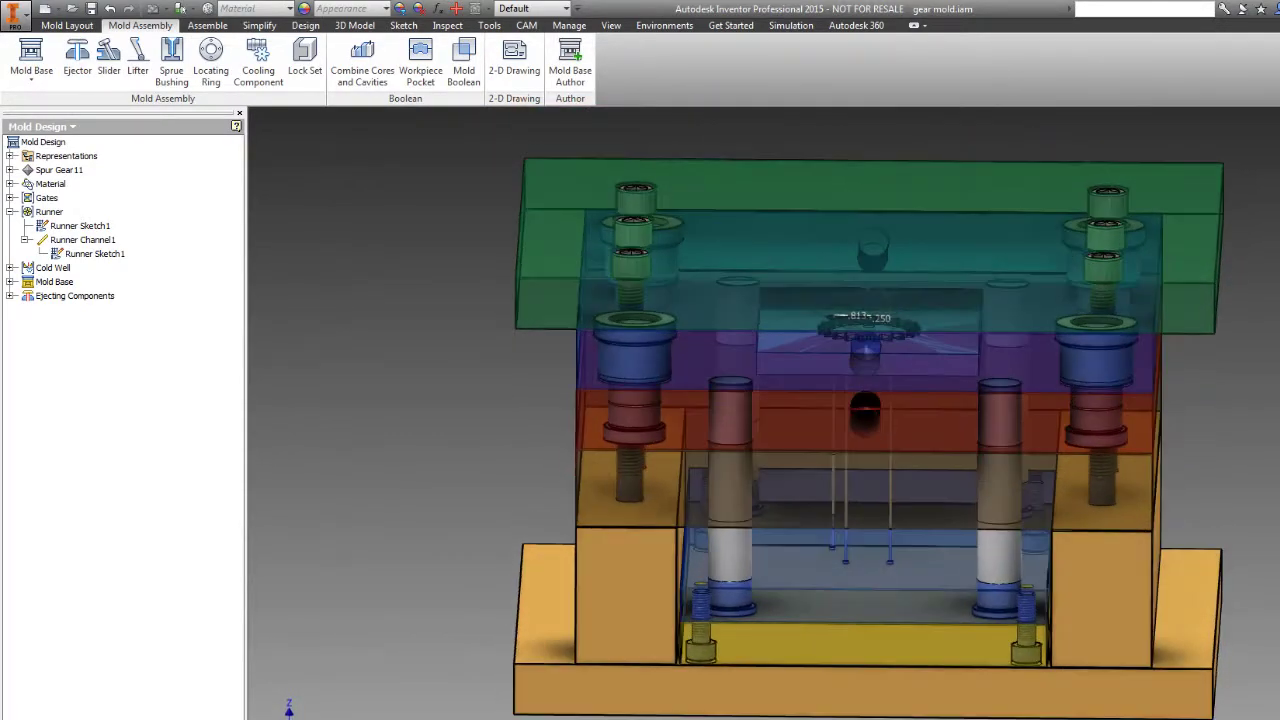
scroll(1054, 457, up, 10)
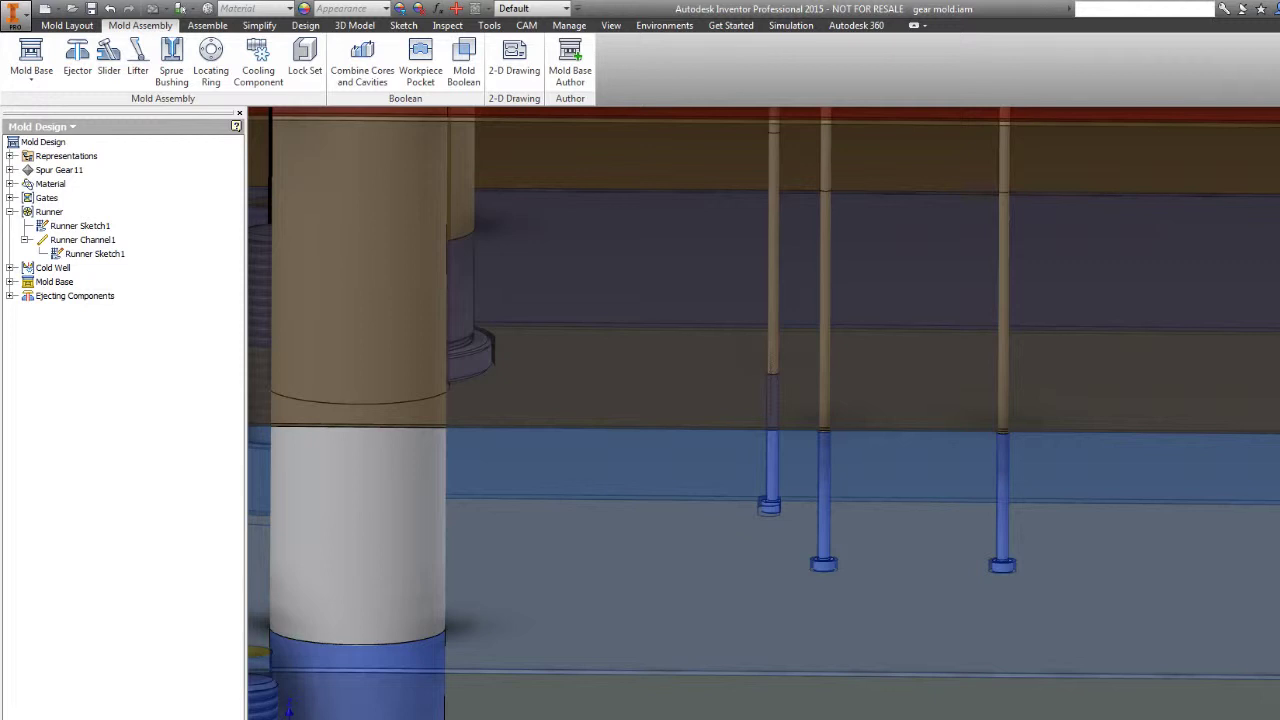
right_click(746, 626)
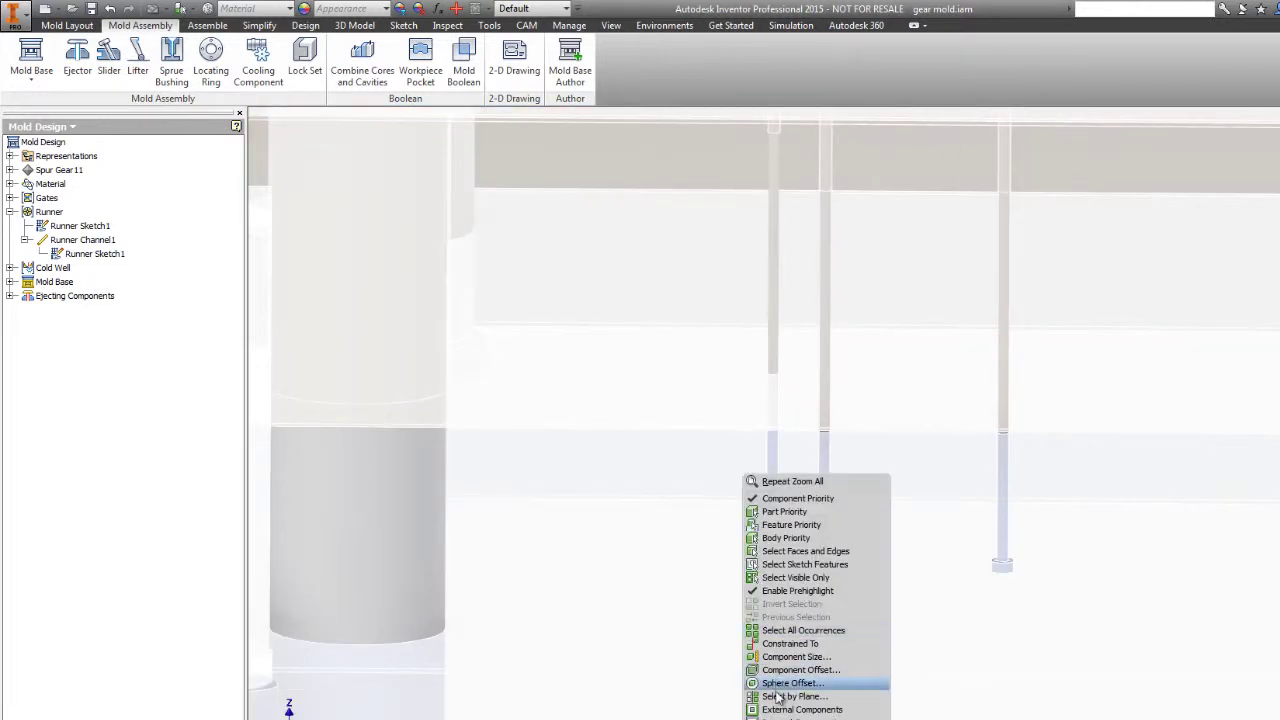
click(790, 696)
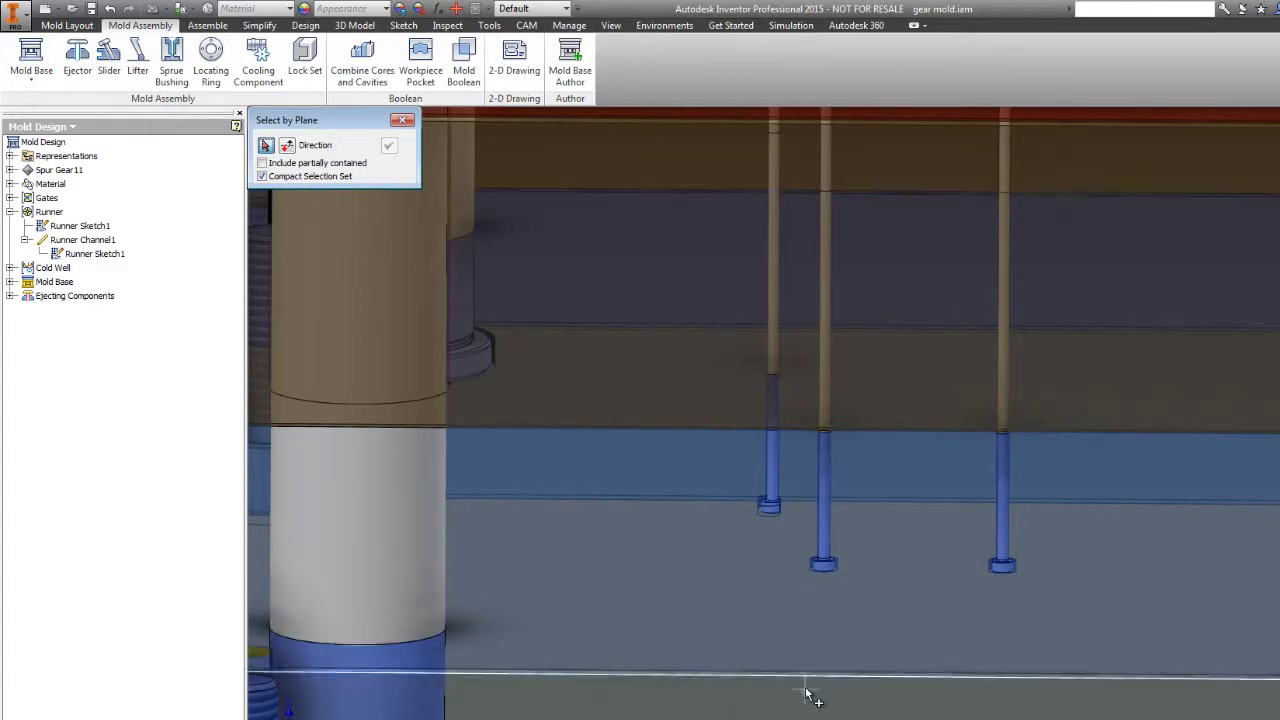
scroll(806, 459, down, 5)
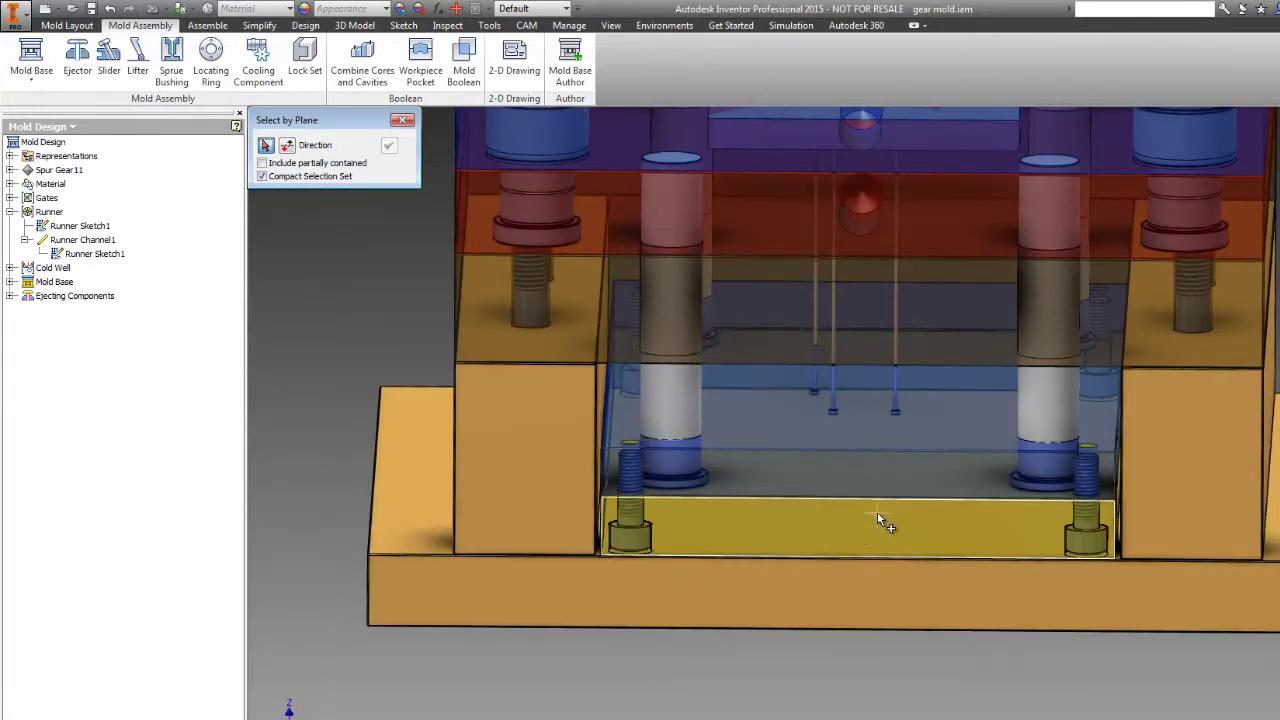
shift+middle_drag(877, 512, 877, 500)
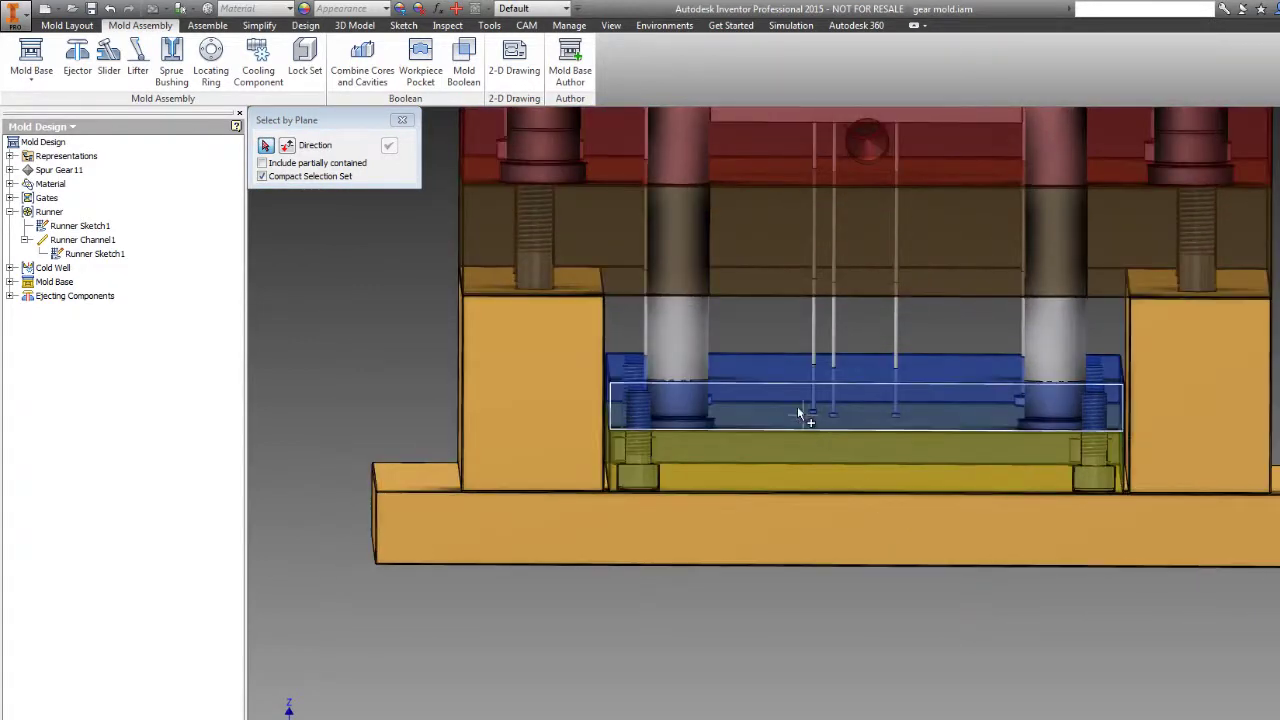
scroll(805, 412, up, 5)
scroll(833, 398, up, 3)
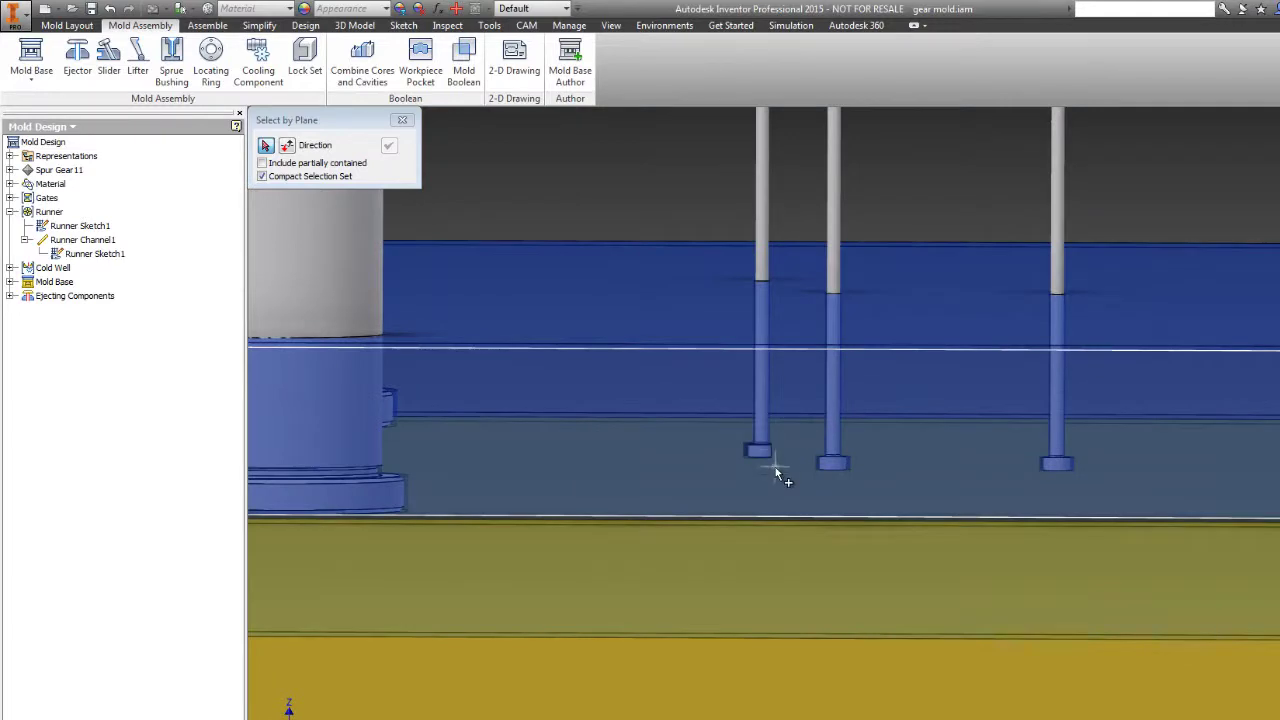
scroll(777, 460, up, 3)
scroll(792, 422, down, 2)
shift+middle_drag(793, 421, 1171, 354)
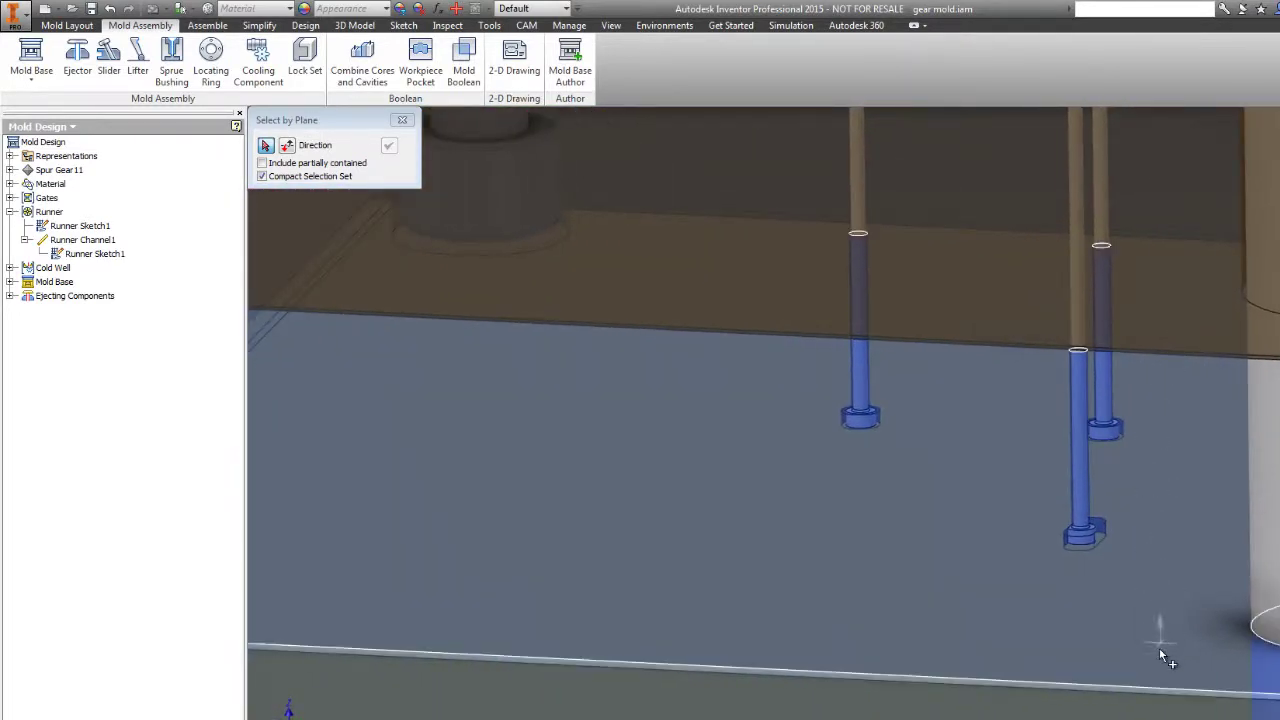
scroll(1159, 649, up, 5)
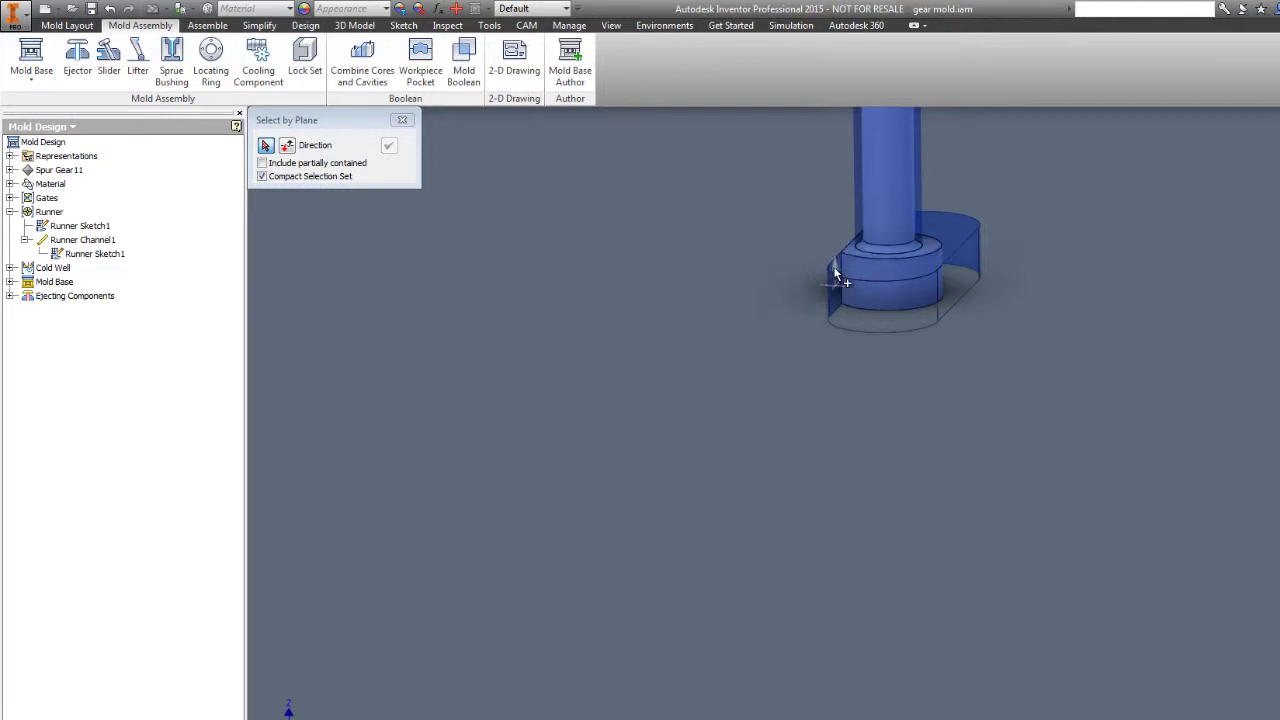
scroll(746, 306, down, 8)
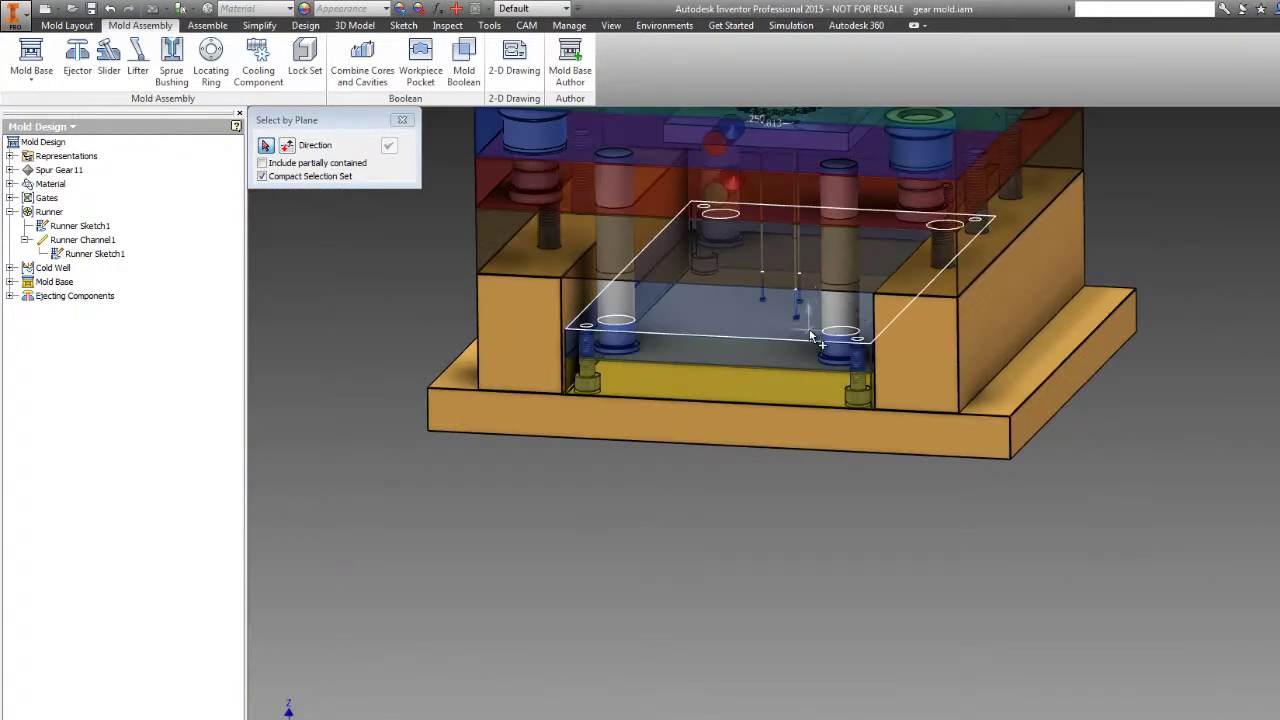
shift+middle_drag(872, 287, 800, 400)
click(403, 122)
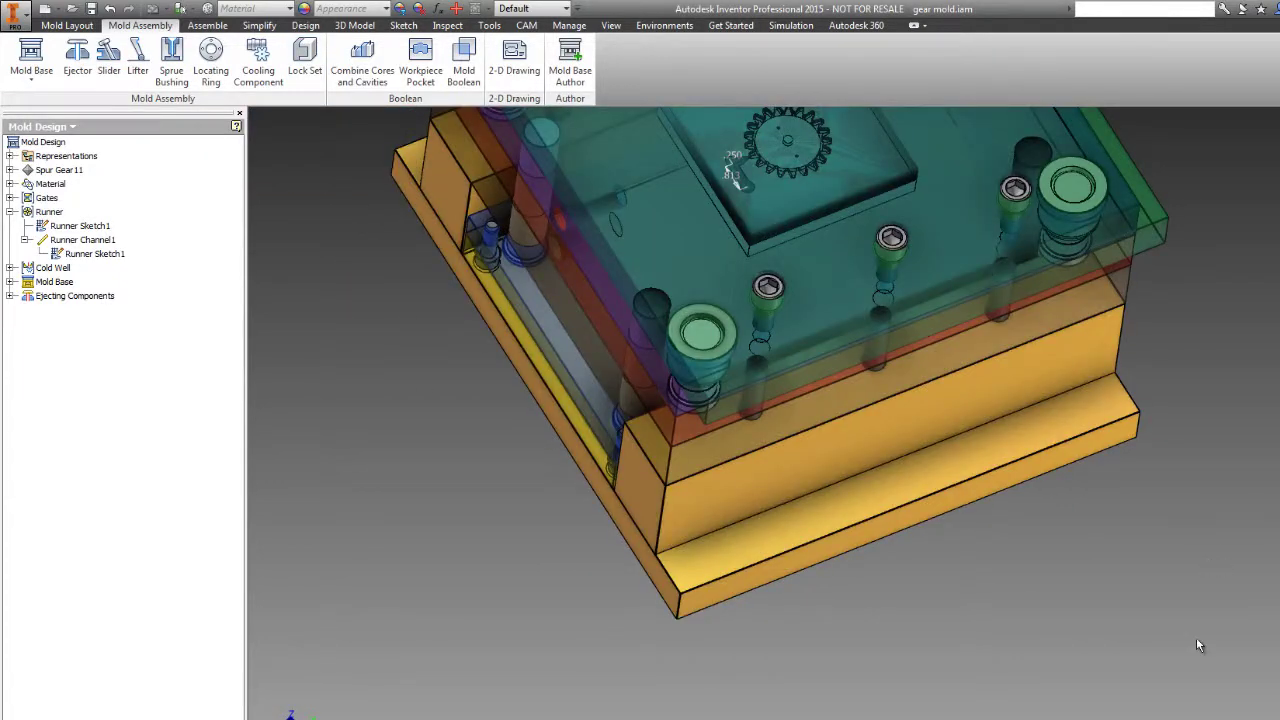
Add a HASCO Z51 sprue bushing from the runner sketch, positioned at the free end point of the .813 line
scroll(1199, 645, down, 5)
shift+middle_drag(1245, 614, 1275, 407)
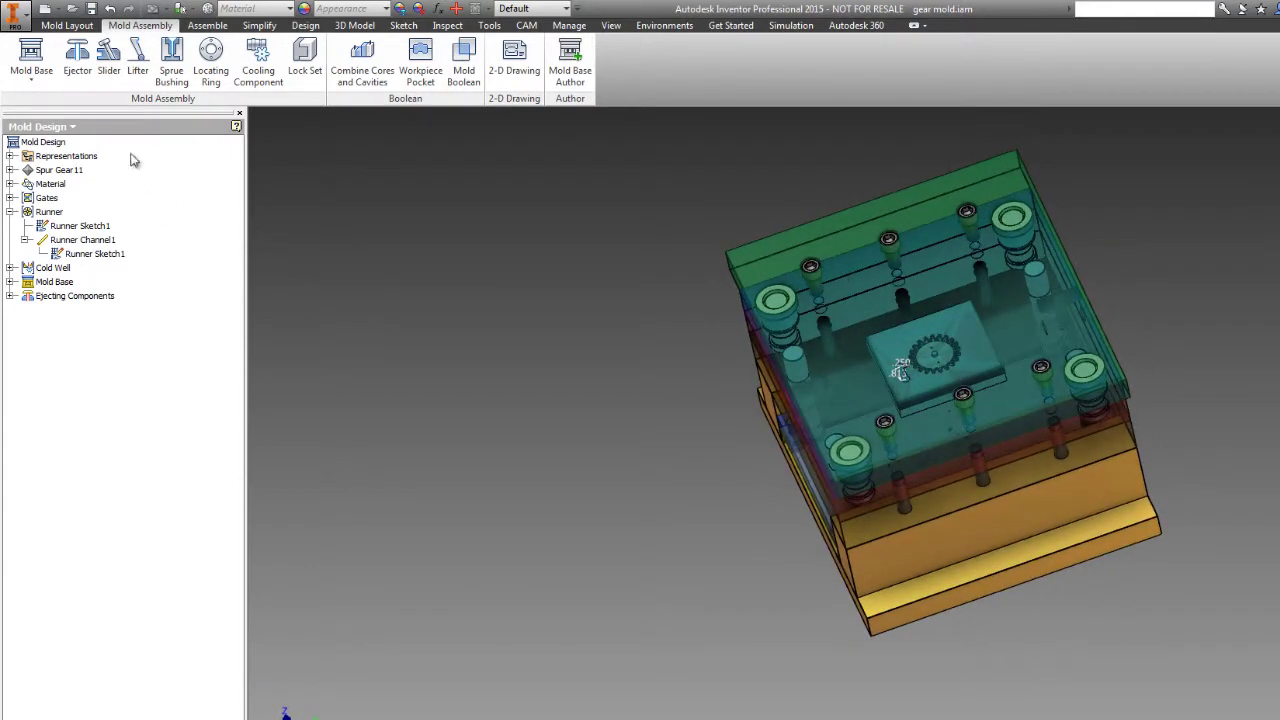
click(173, 55)
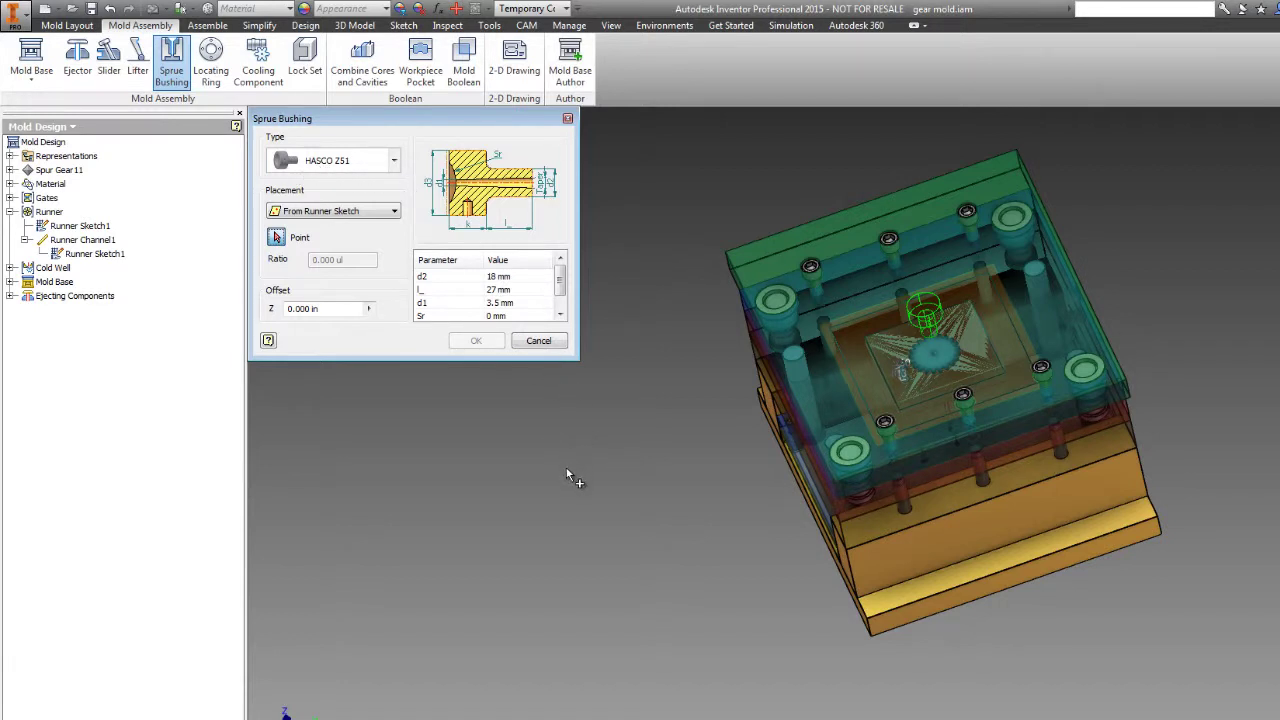
shift+middle_drag(568, 468, 728, 487)
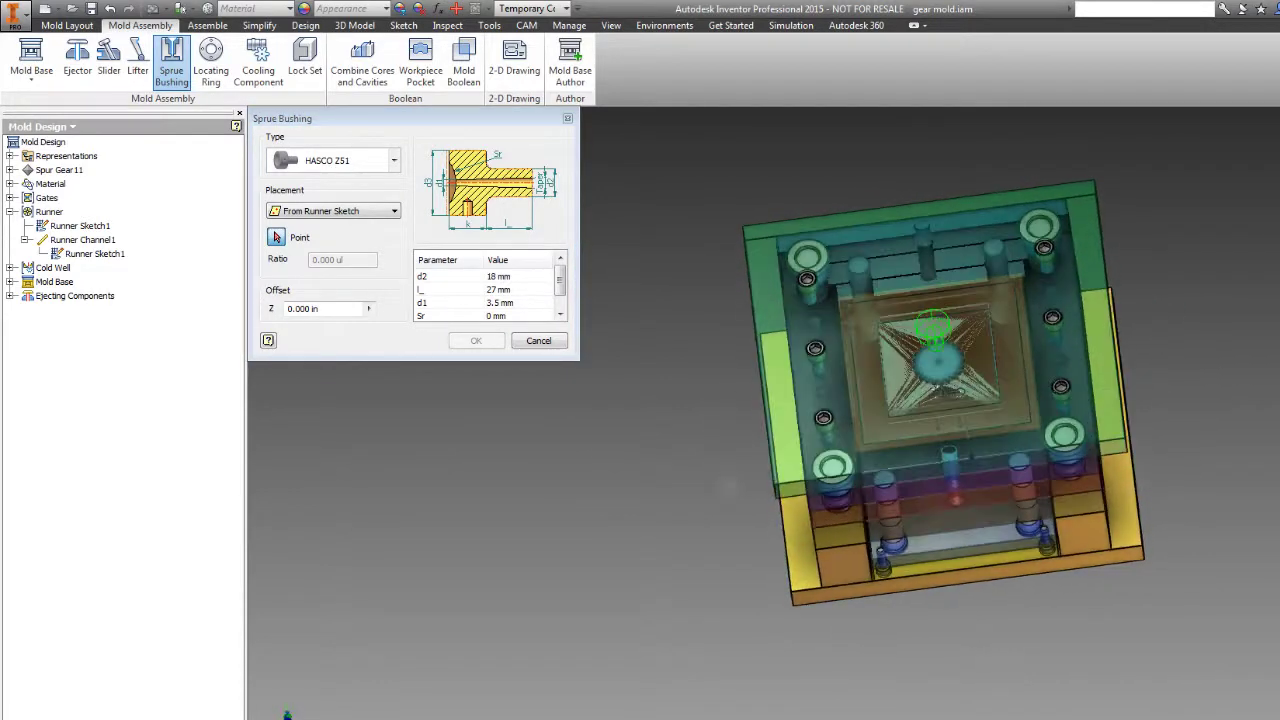
scroll(930, 380, up, 5)
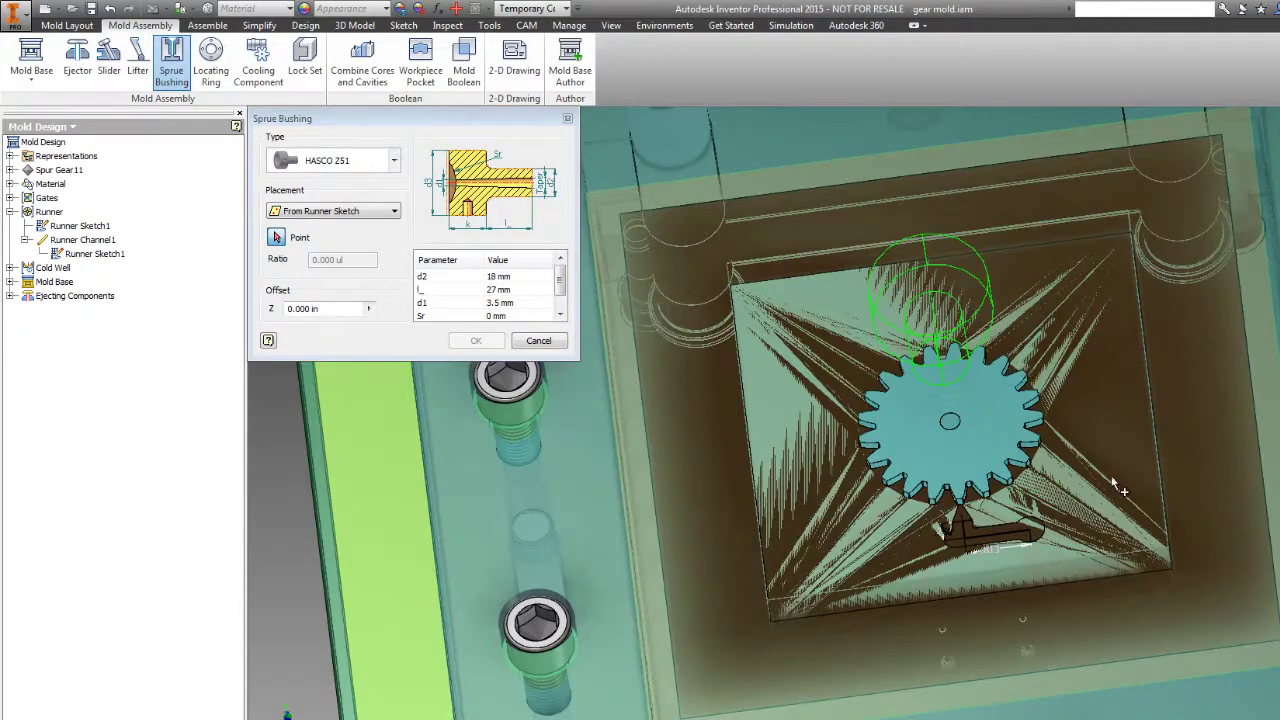
scroll(1110, 480, up, 3)
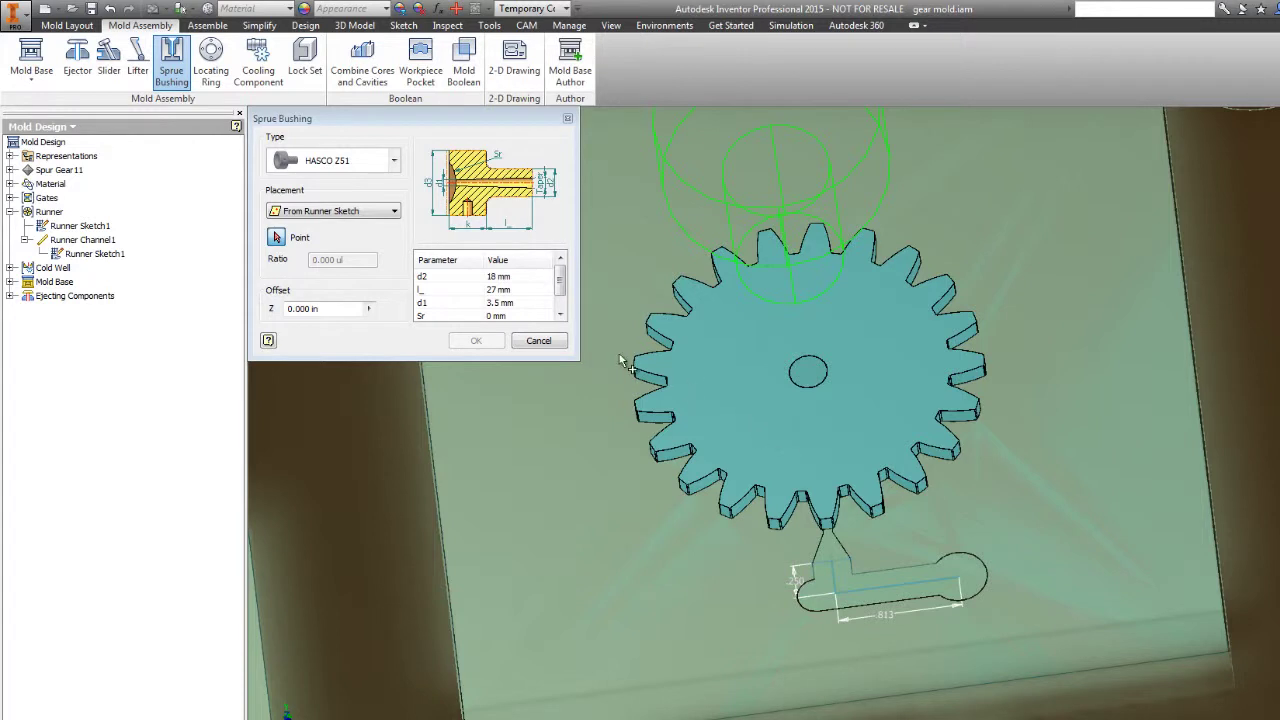
click(277, 236)
click(958, 580)
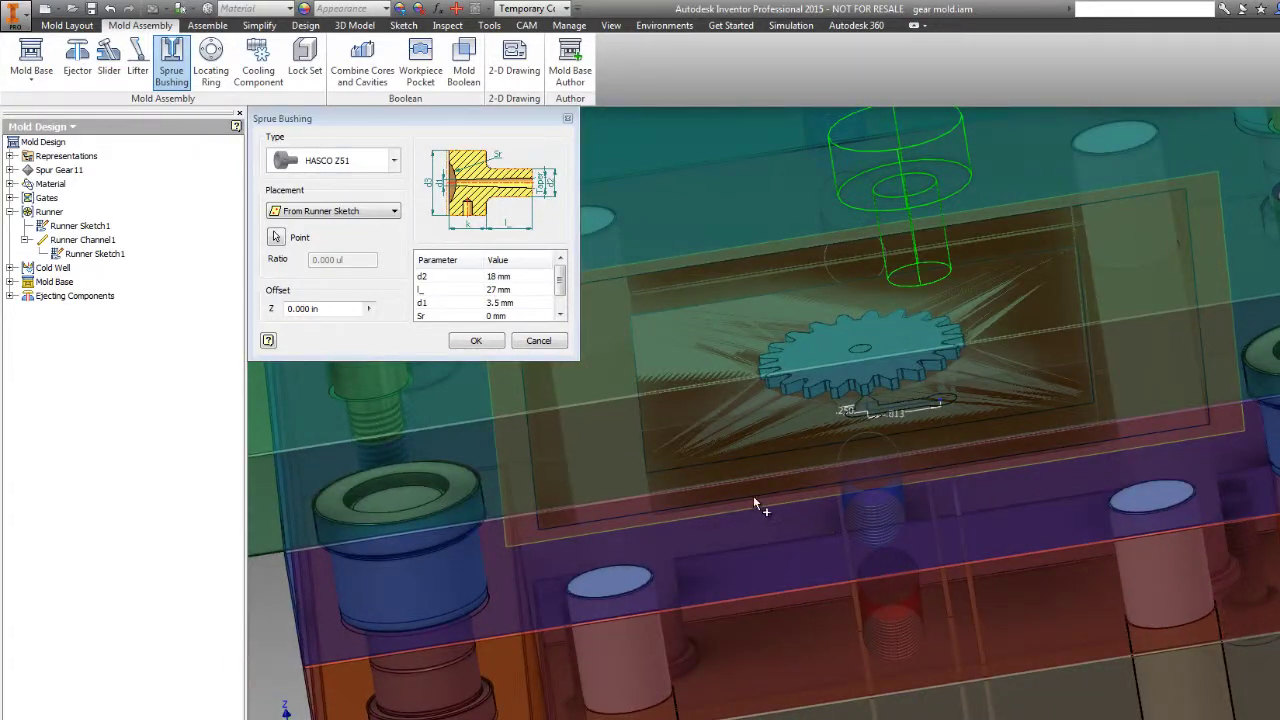
Set the sprue bushing's Z offset to -0.709 in so its head sinks into the top clamping plate
scroll(754, 502, up, 3)
mouse_move(1163, 503)
shift+middle_down()
mouse_move(1191, 489)
mouse_move(1183, 477)
mouse_move(1180, 496)
shift+middle_up()
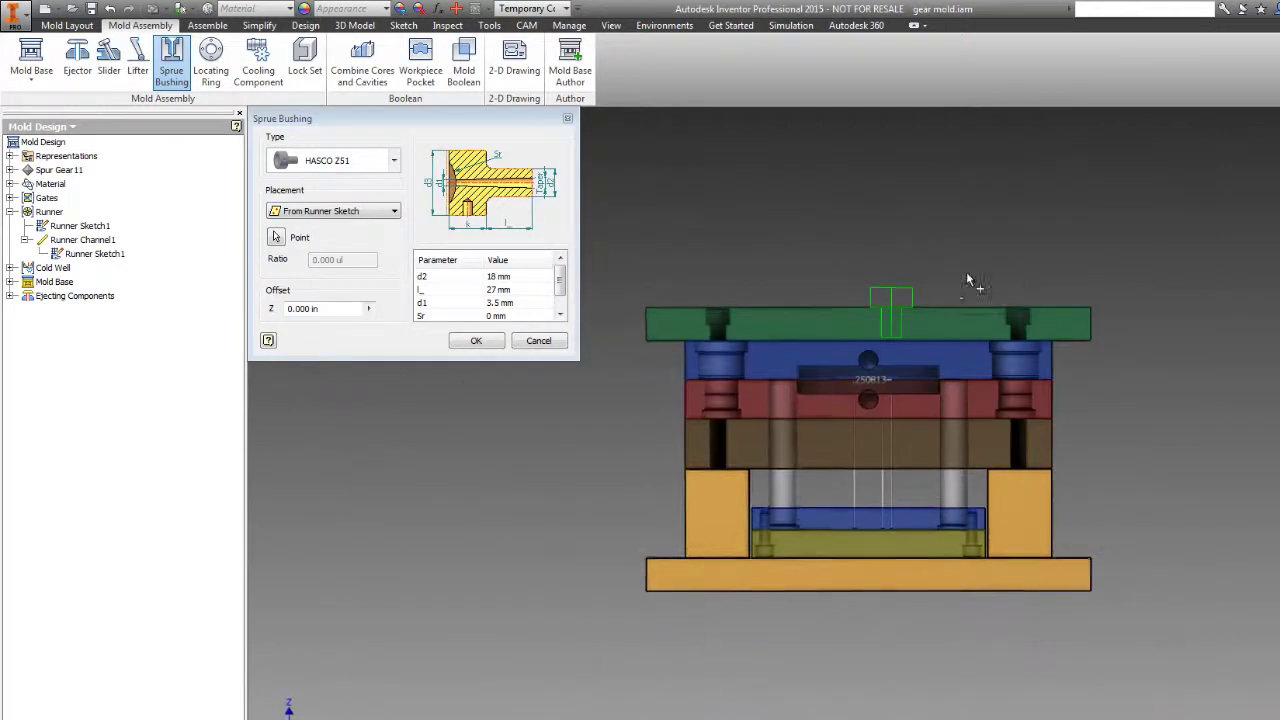
scroll(915, 335, down, 6)
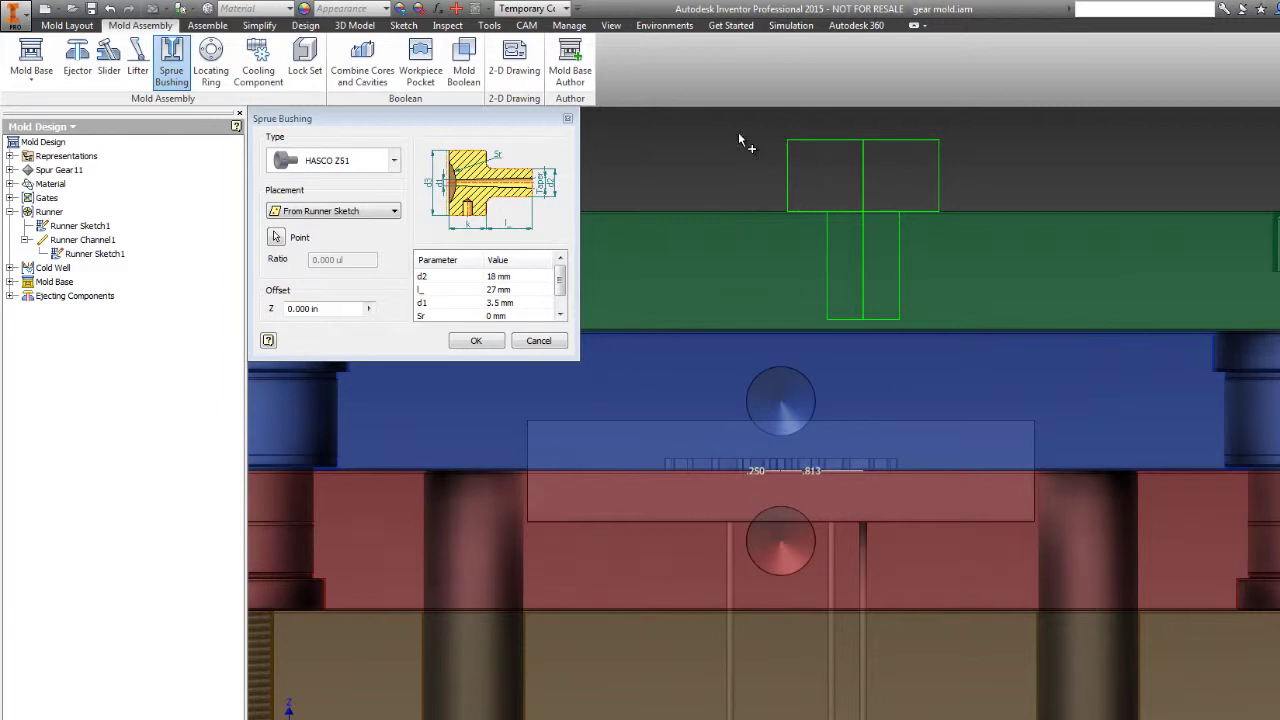
click(335, 310)
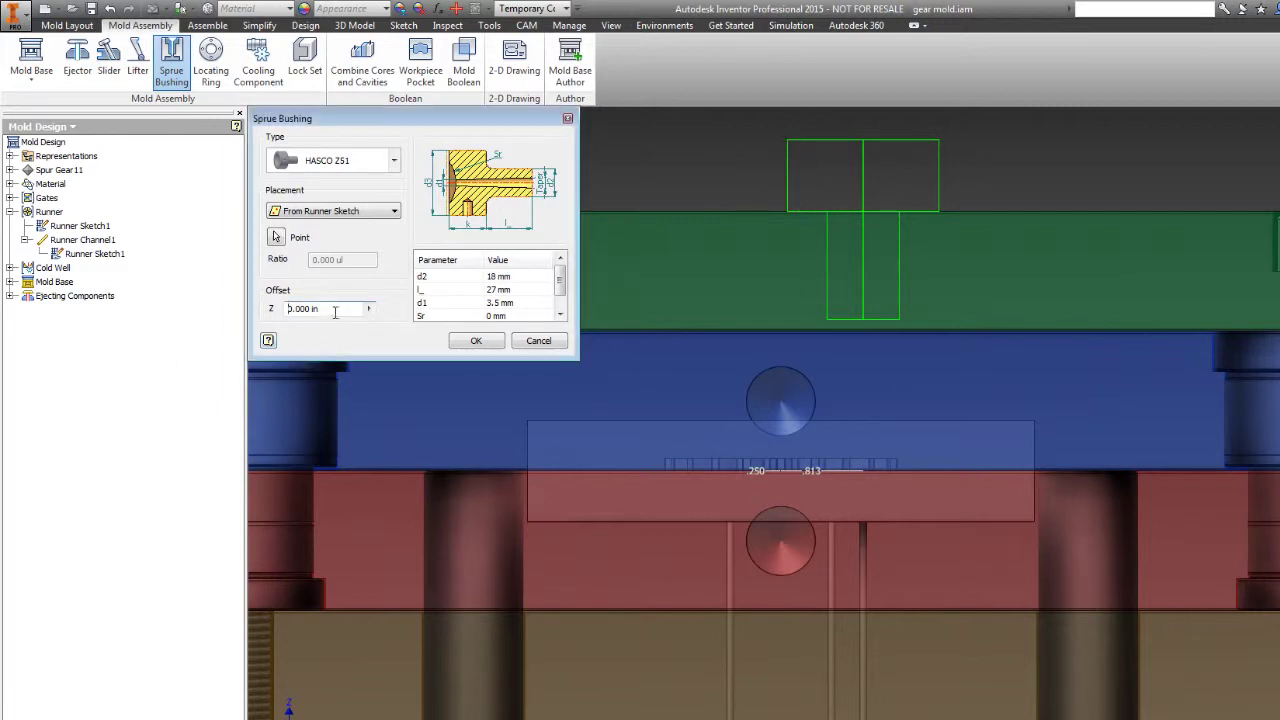
drag(335, 310, 197, 318)
text(-)
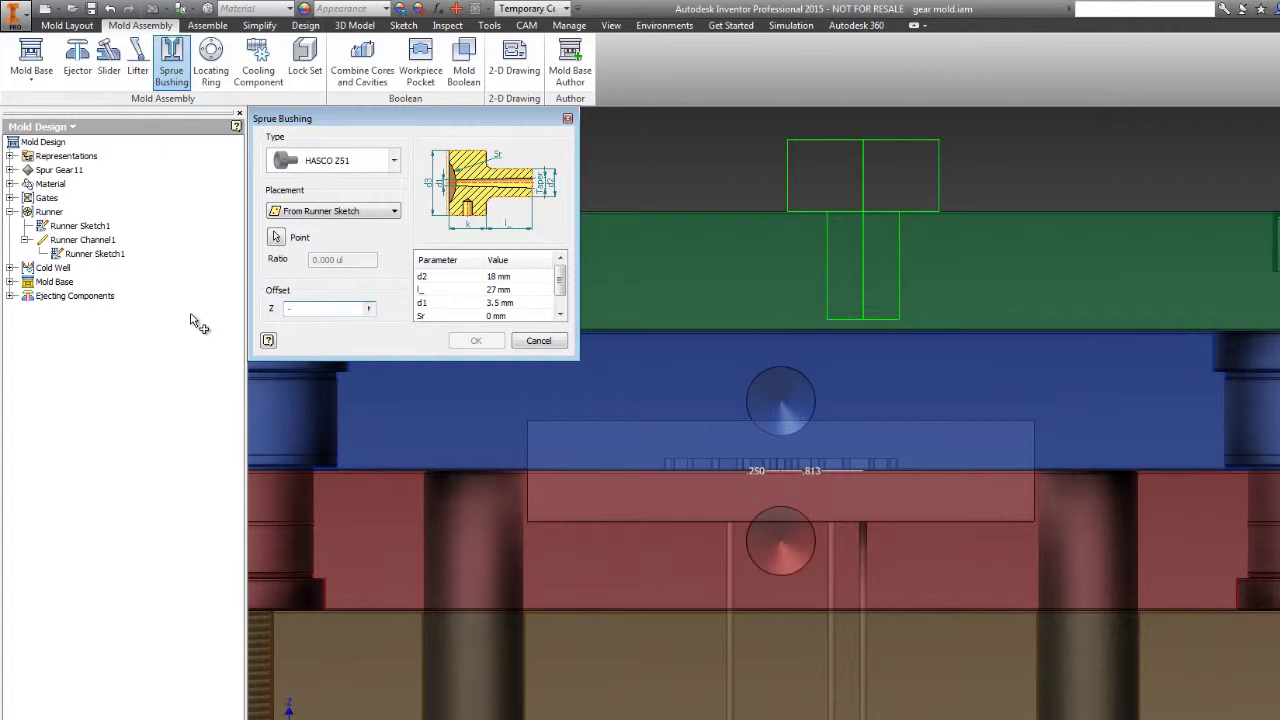
text(.709)
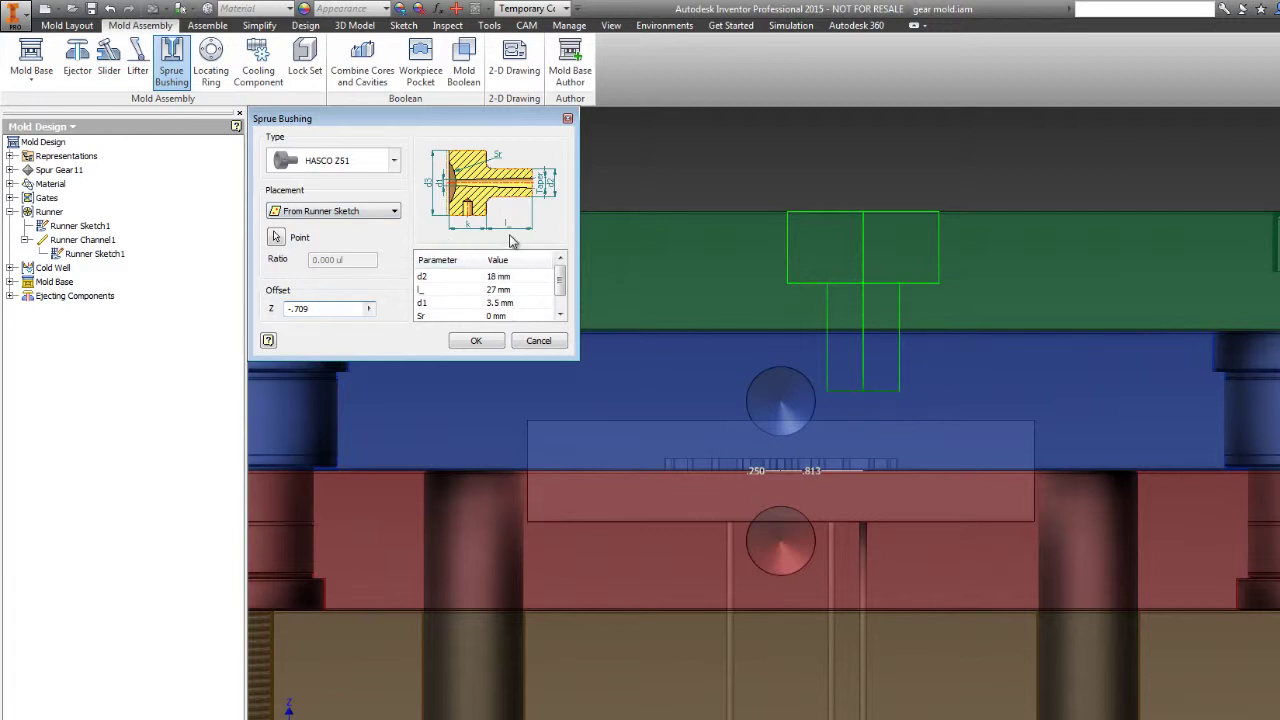
Try a sprue bushing length l_ of 46 mm, and change it to 36 mm
click(498, 291)
click(509, 292)
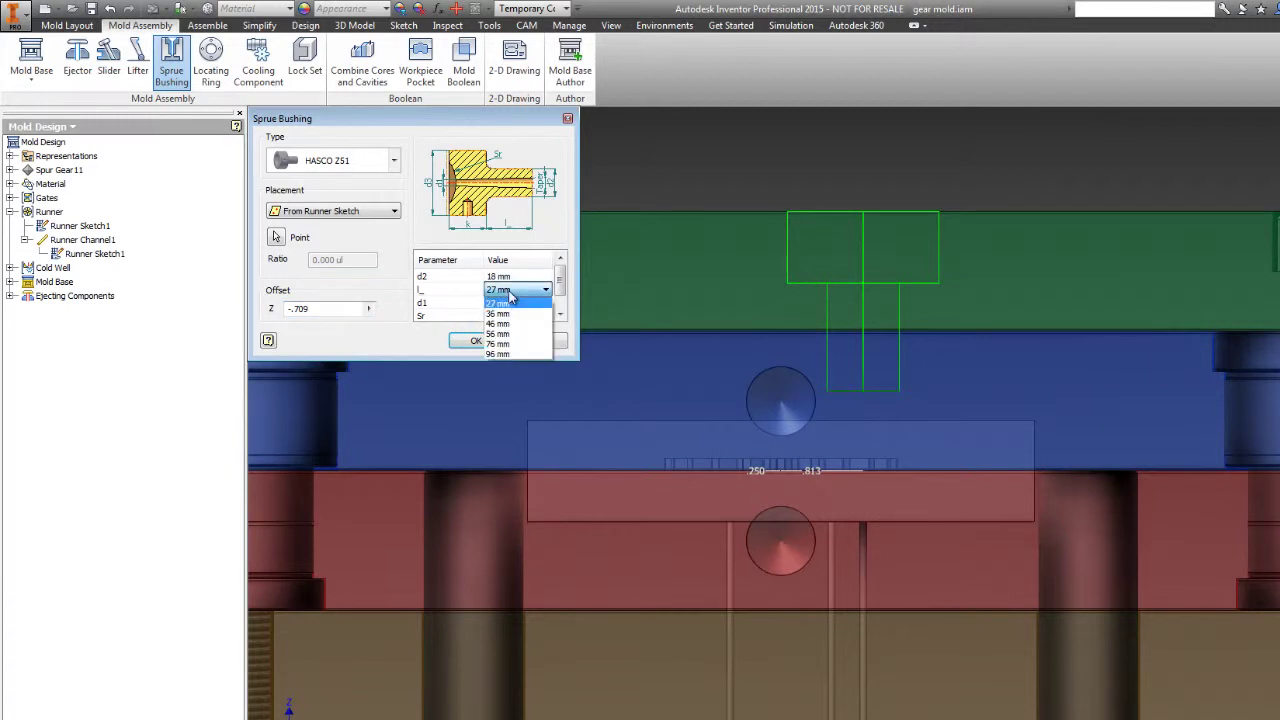
click(507, 323)
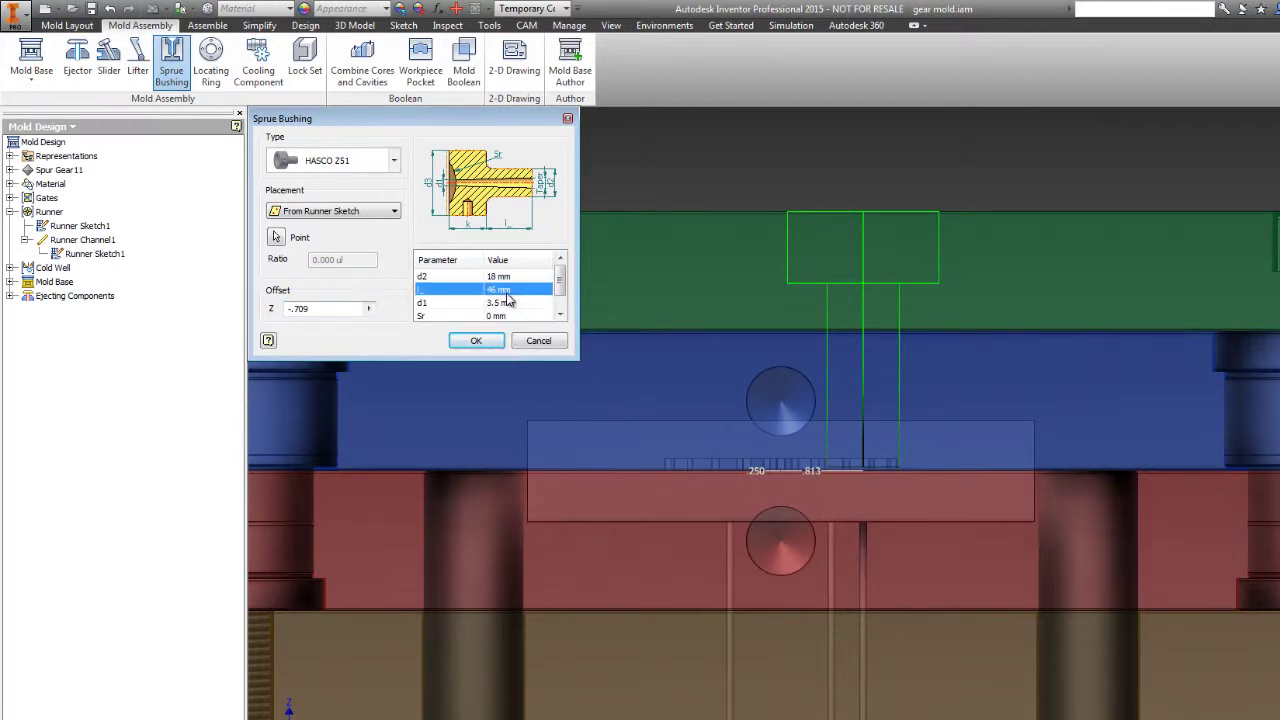
click(507, 292)
click(509, 292)
click(500, 311)
scroll(909, 321, down, 3)
shift+middle_drag(974, 327, 914, 346)
scroll(905, 352, up, 8)
scroll(886, 440, down, 7)
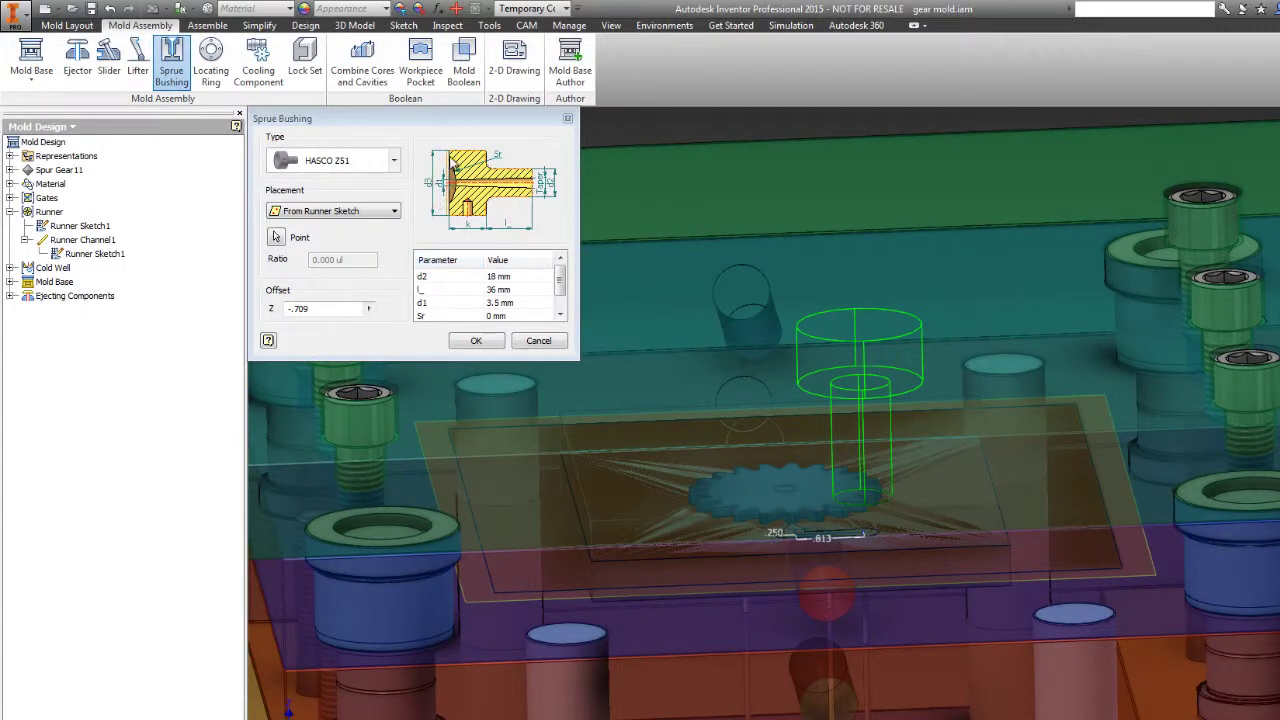
Set the sprue bushing's spherical radius Sr to 40 mm and create the bushing
click(505, 318)
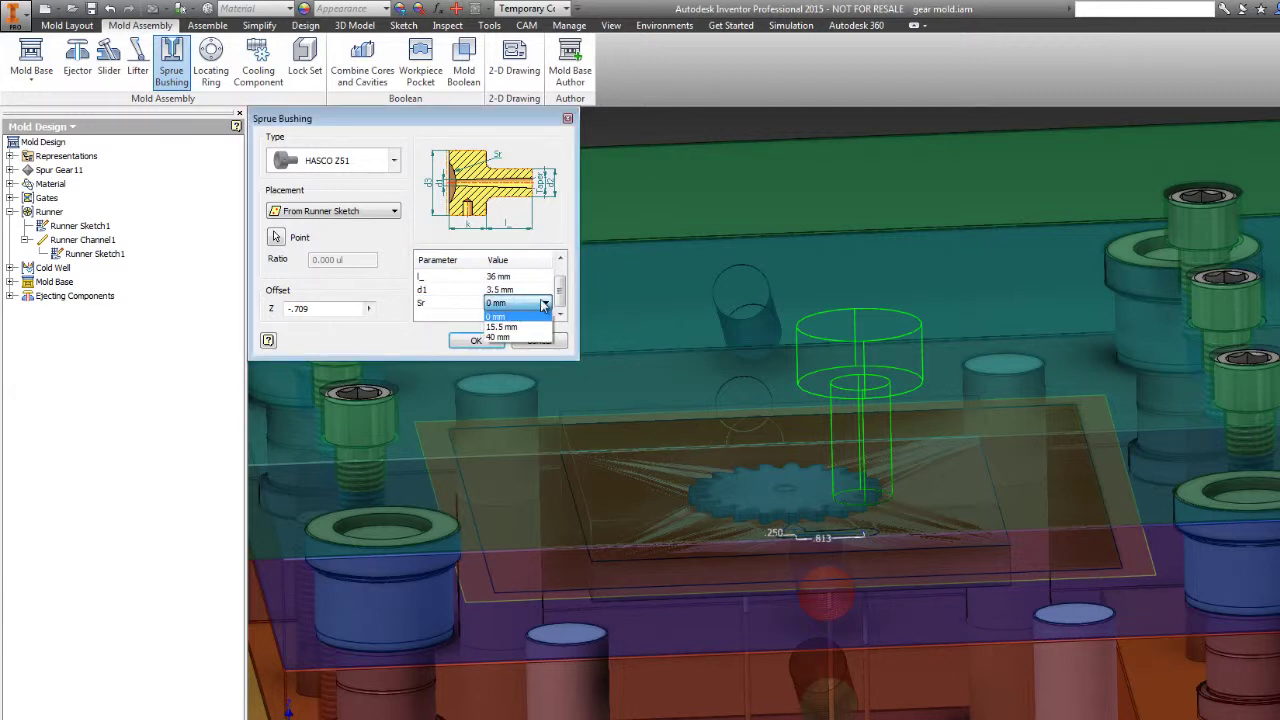
click(503, 339)
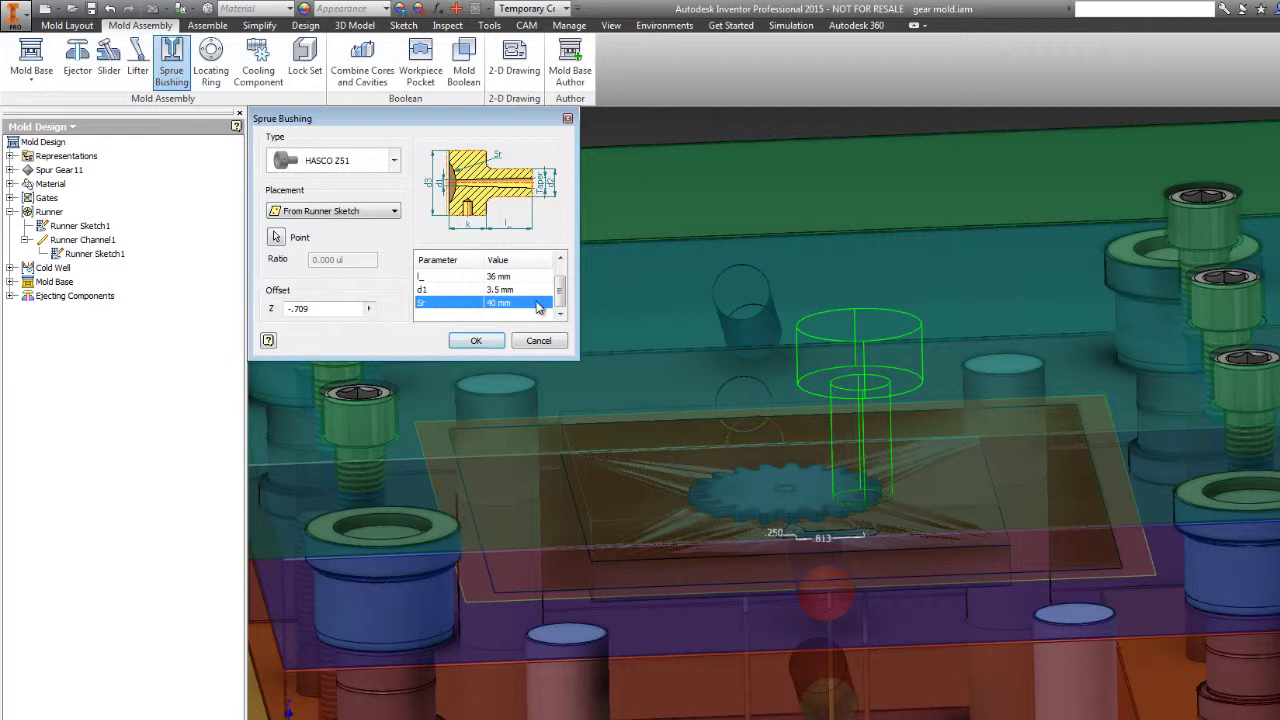
drag(562, 296, 564, 280)
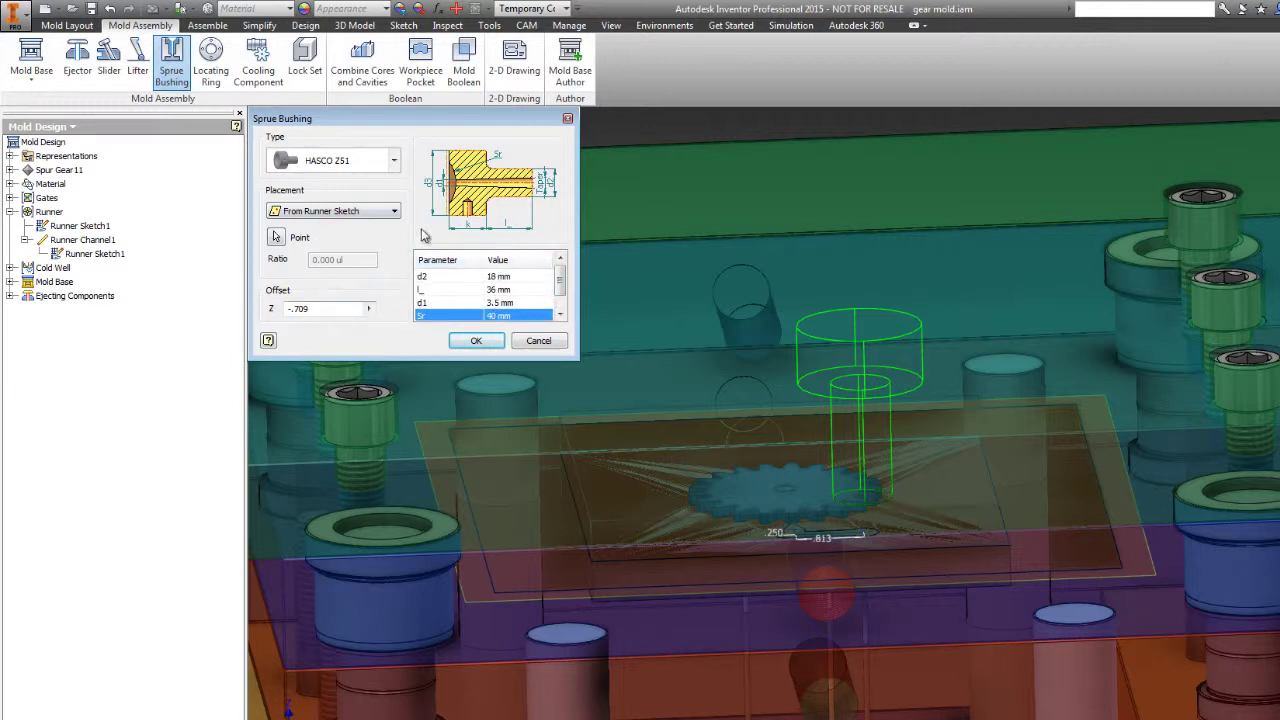
click(476, 340)
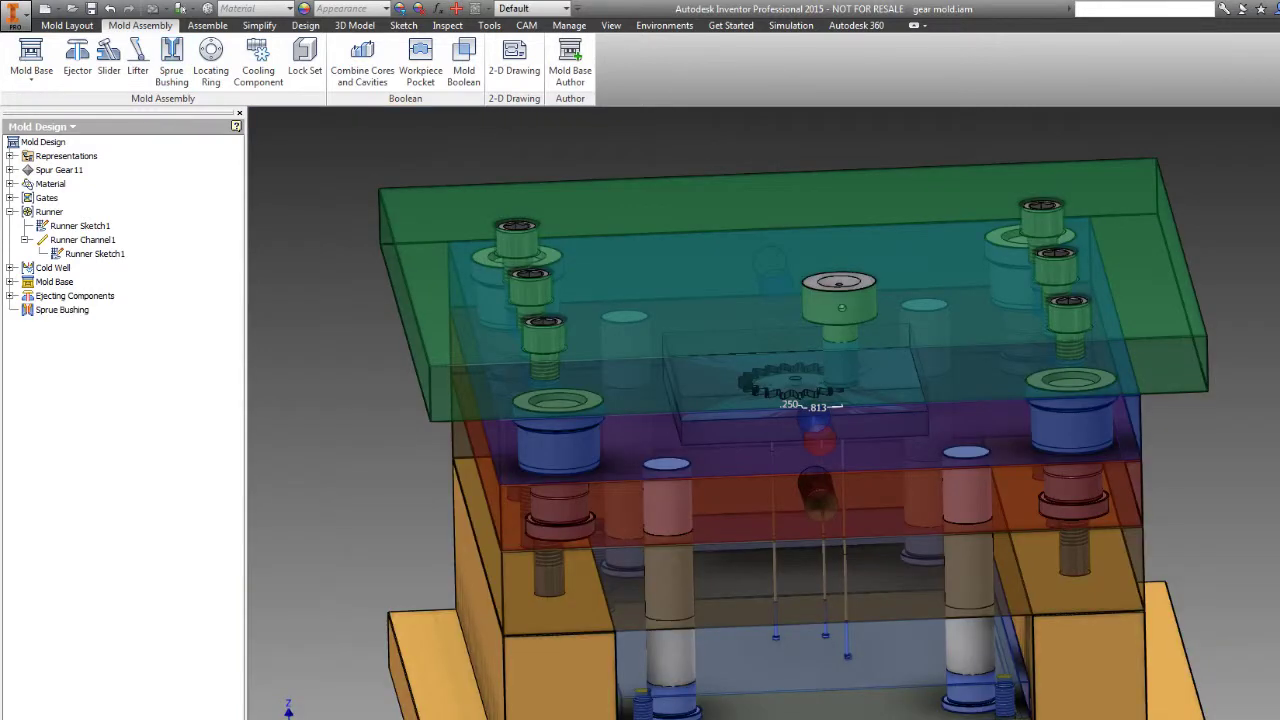
Edit the existing sprue bushing, set its length l_ to 56 mm and apply the change
shift+middle_drag(760, 400, 790, 385)
scroll(936, 352, down, 3)
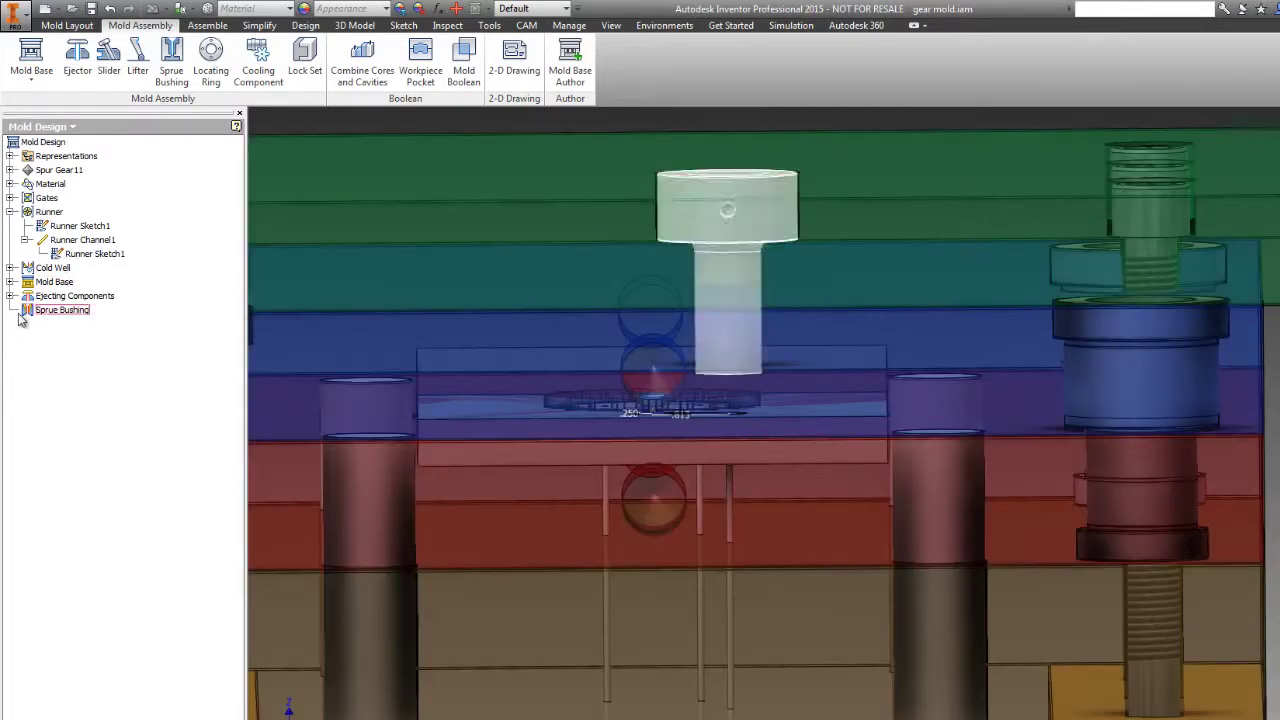
double_click(33, 310)
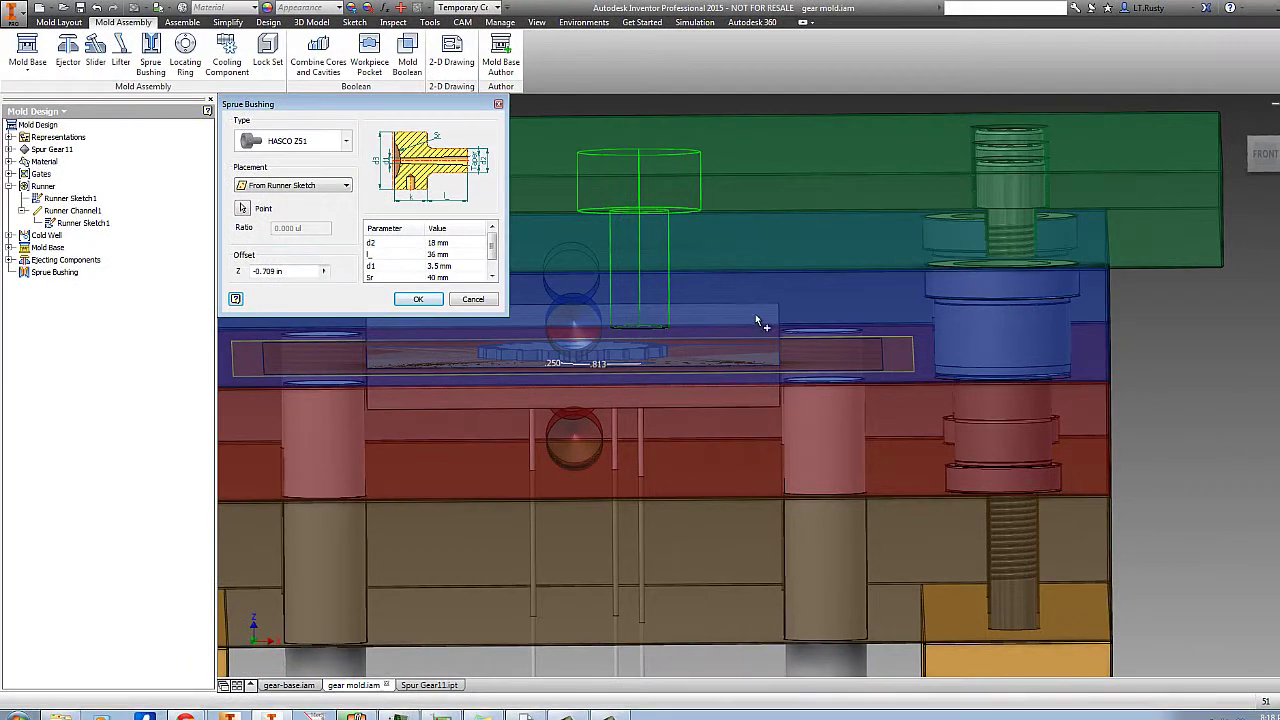
click(447, 256)
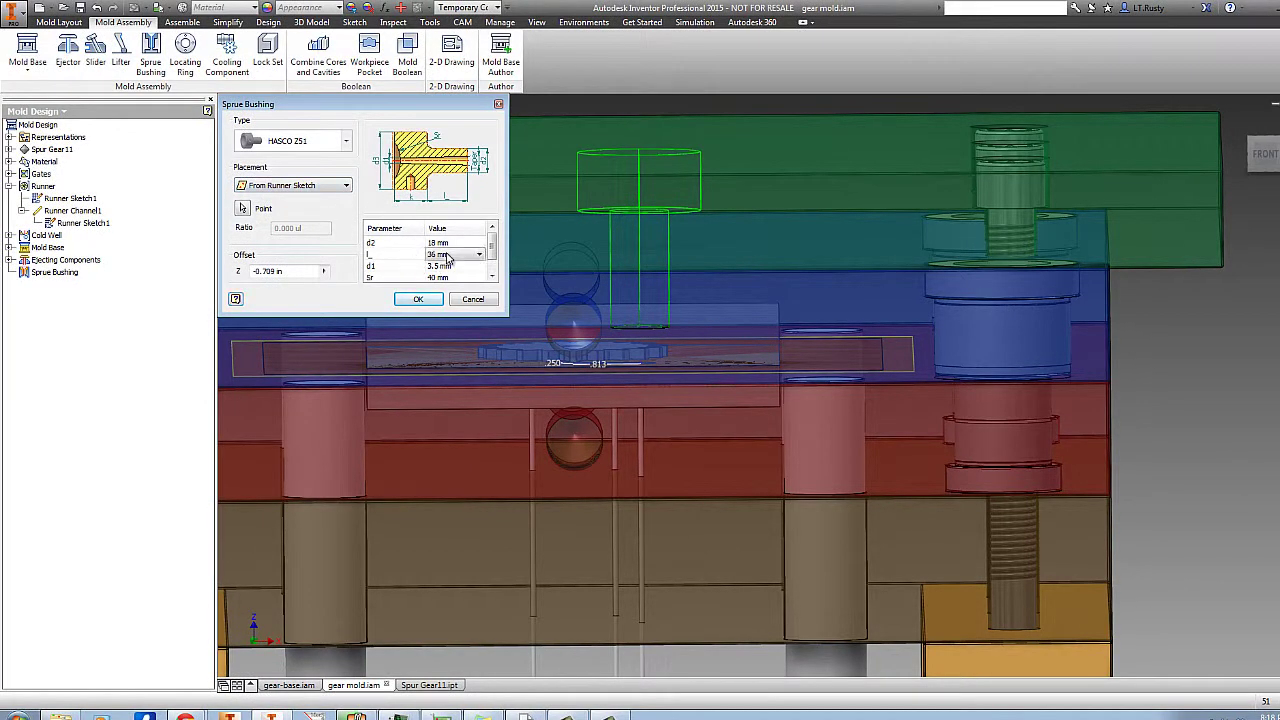
click(456, 297)
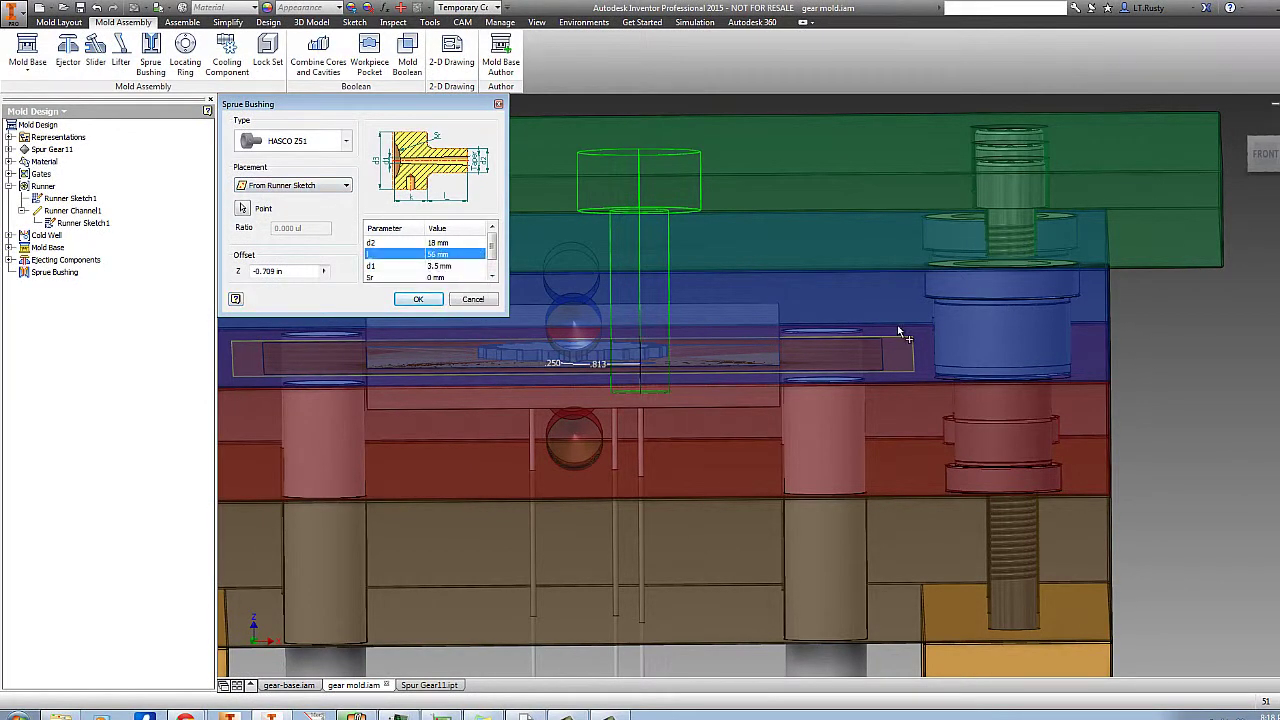
shift+middle_drag(905, 335, 898, 321)
click(1266, 154)
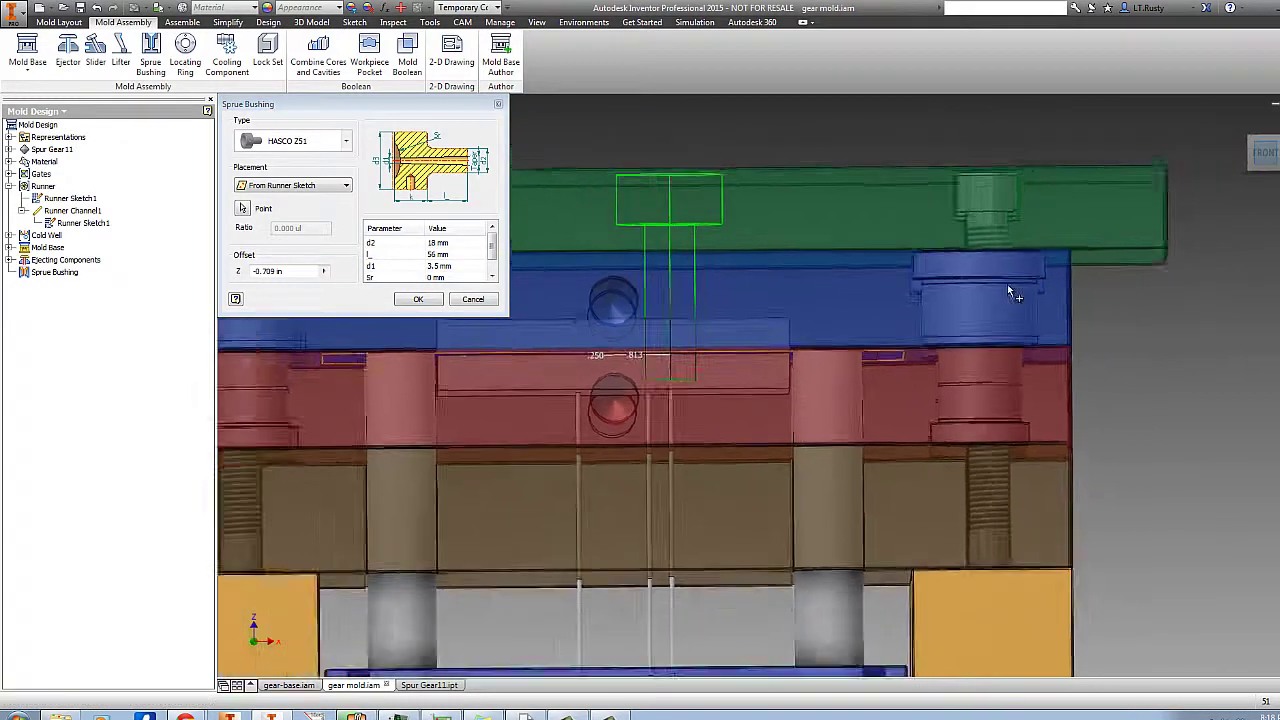
scroll(784, 340, up, 6)
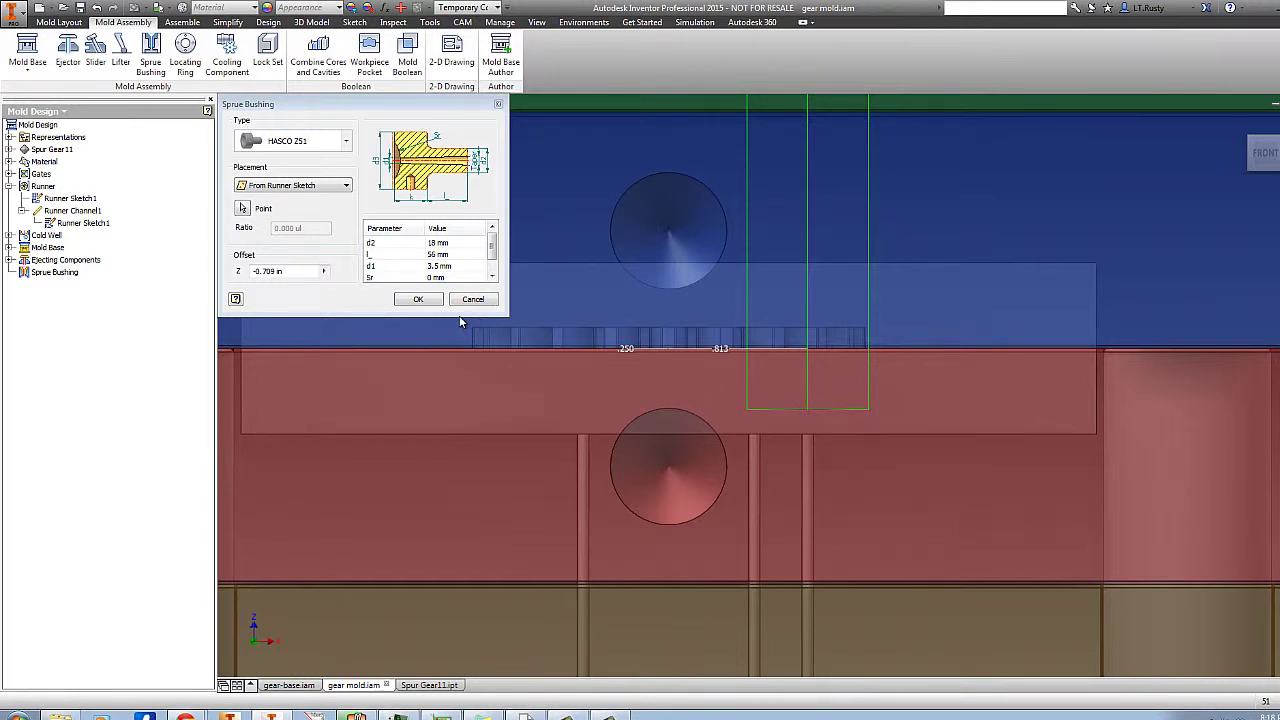
click(412, 300)
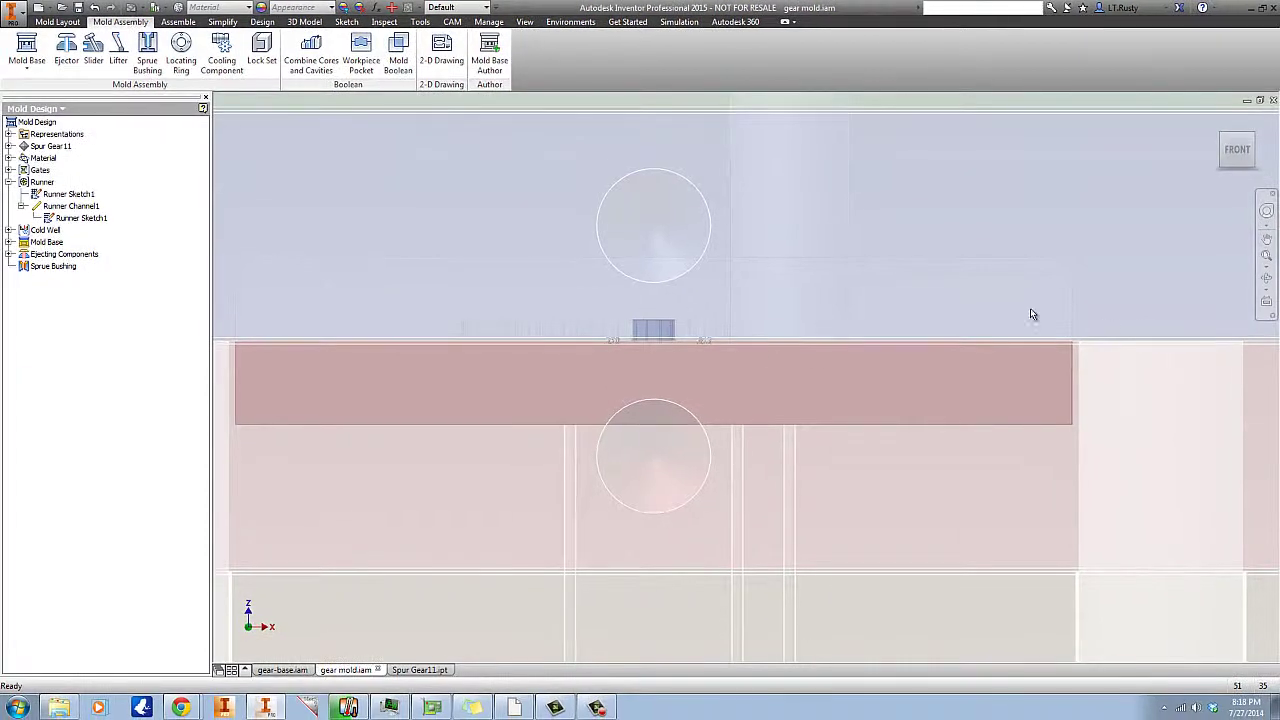
Start an LKM LR locating ring placed on the sprue bushing and set its Z offset to -.197 in
mouse_move(1031, 314)
shift+middle_down()
mouse_move(1031, 277)
mouse_move(990, 280)
mouse_move(983, 309)
mouse_move(1015, 273)
mouse_move(1003, 323)
mouse_move(1036, 333)
shift+middle_up()
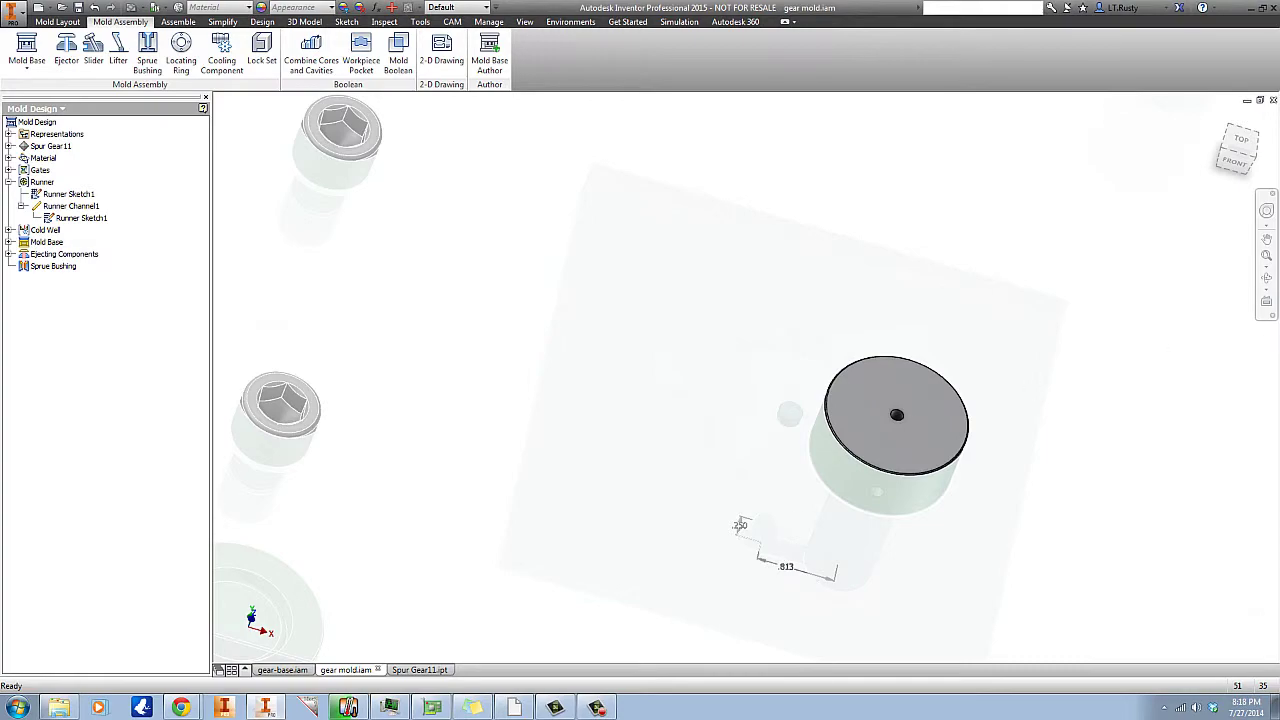
scroll(627, 352, down, 3)
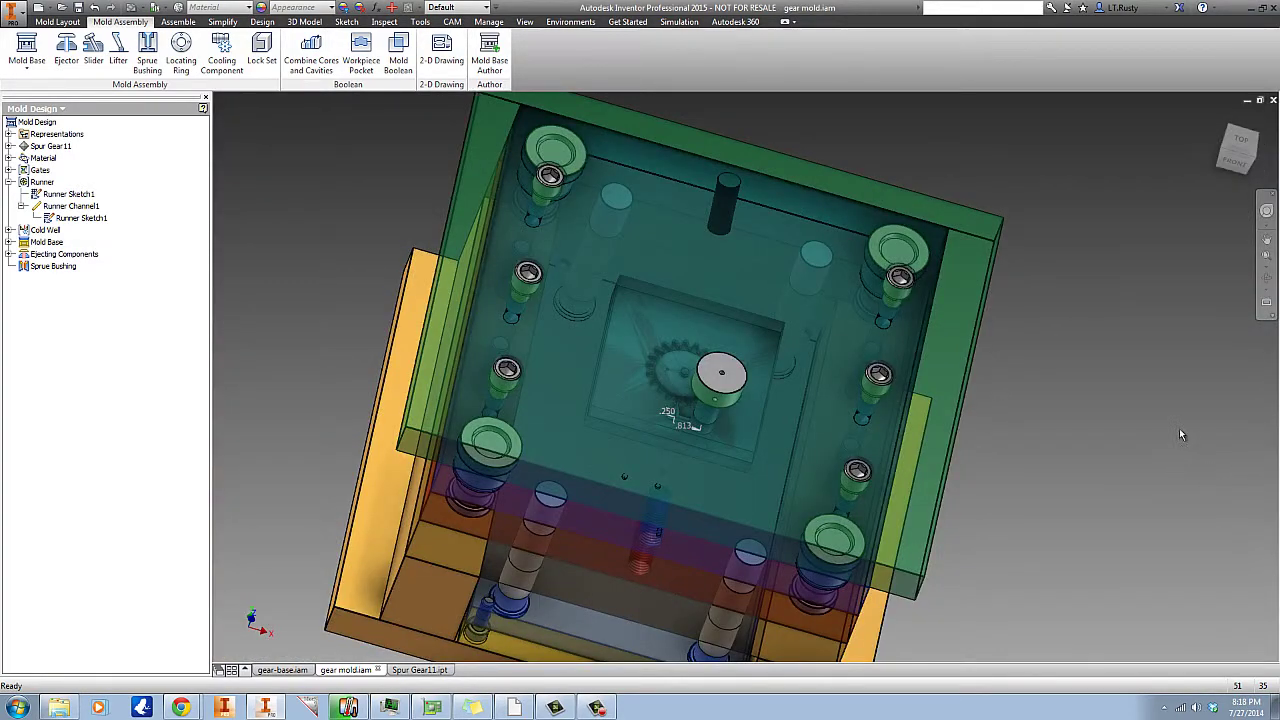
shift+middle_drag(1180, 430, 1014, 138)
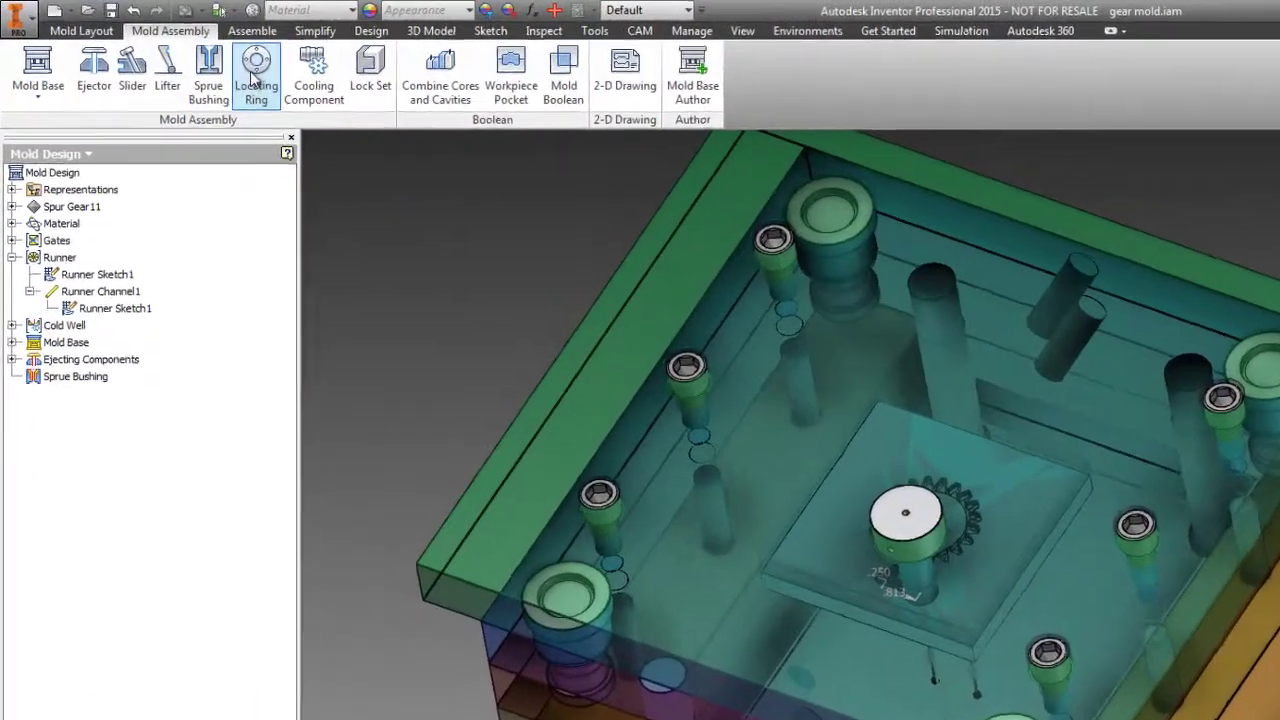
click(254, 82)
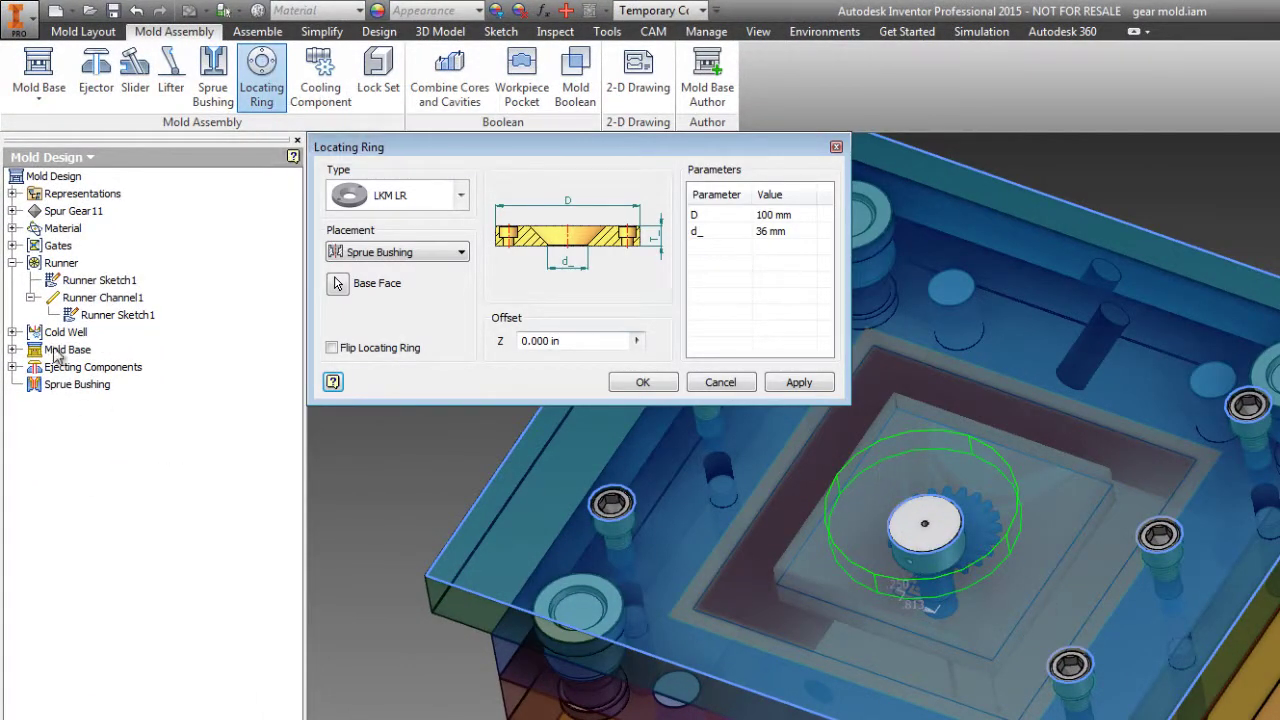
click(583, 341)
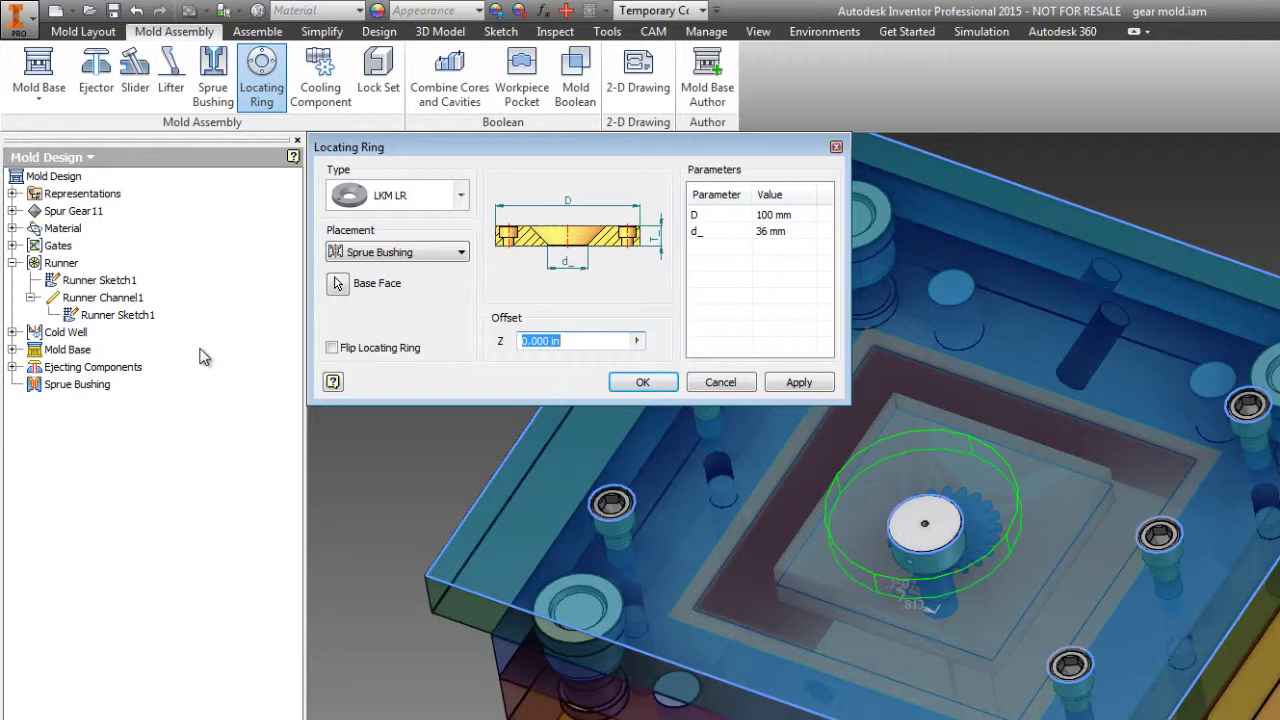
text(-.197)
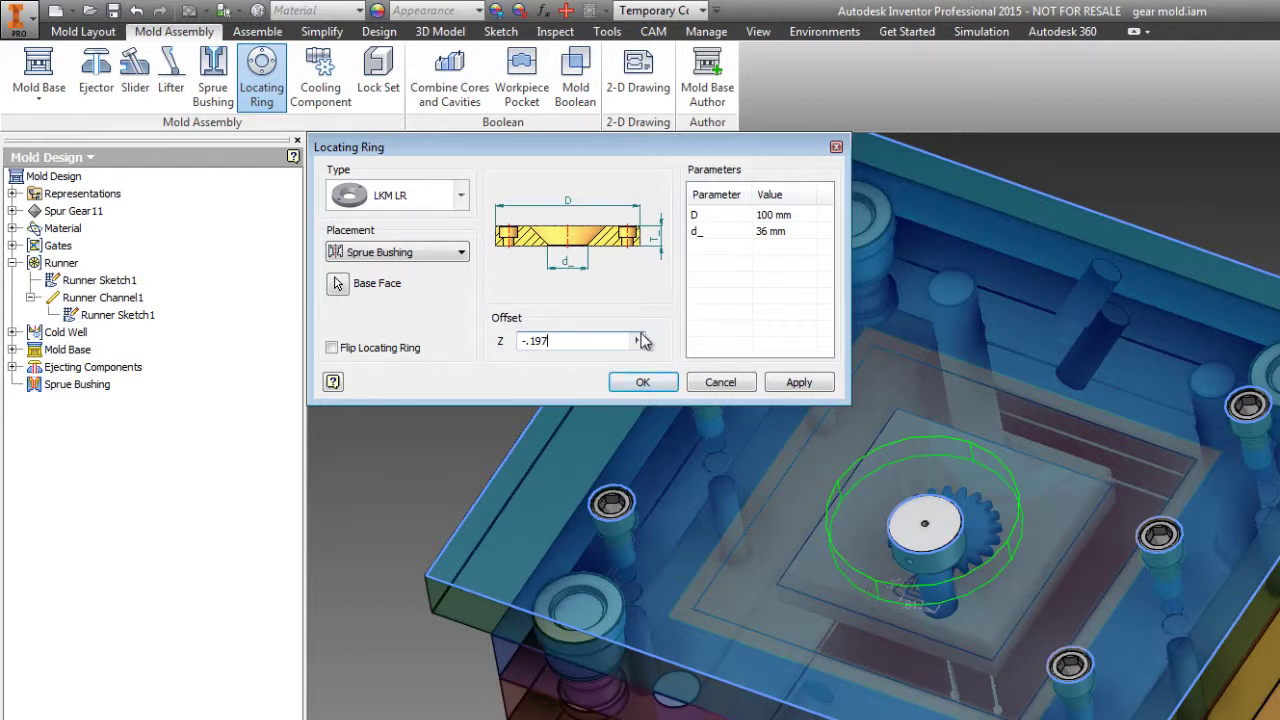
Check the available locating ring vendors, keep the LKM LR type and create the ring
click(462, 198)
click(496, 236)
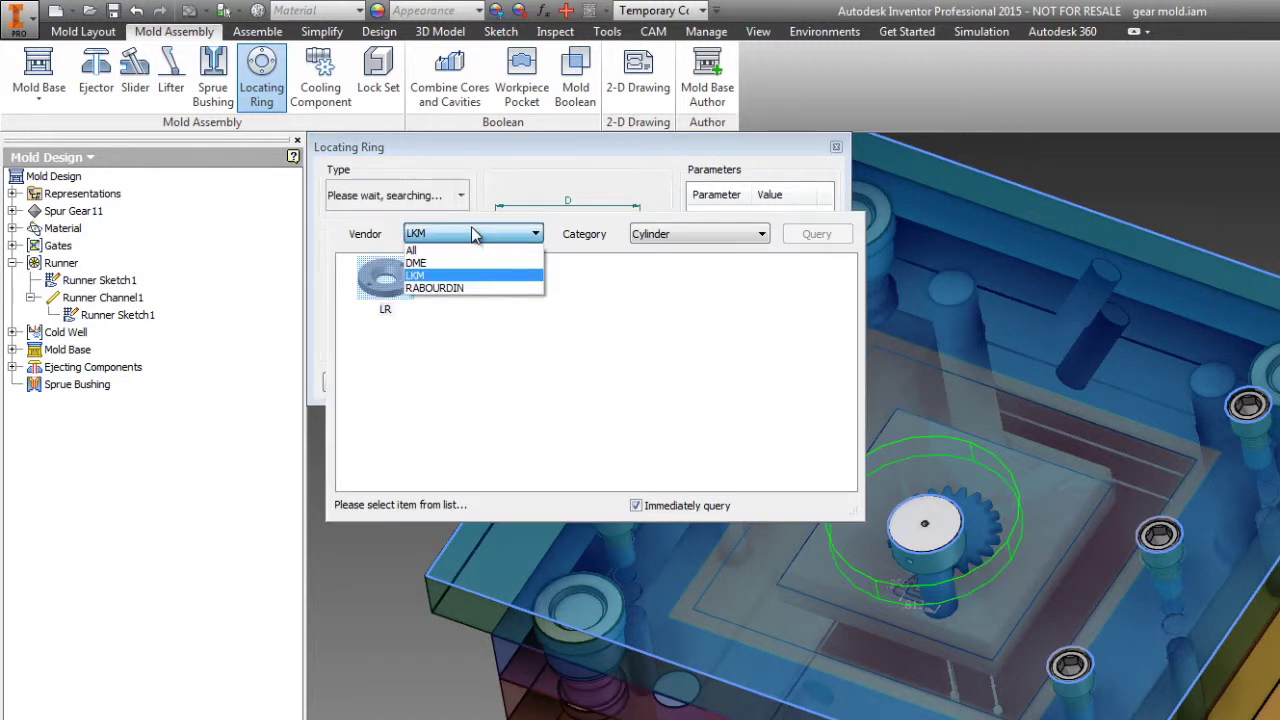
click(473, 230)
click(554, 164)
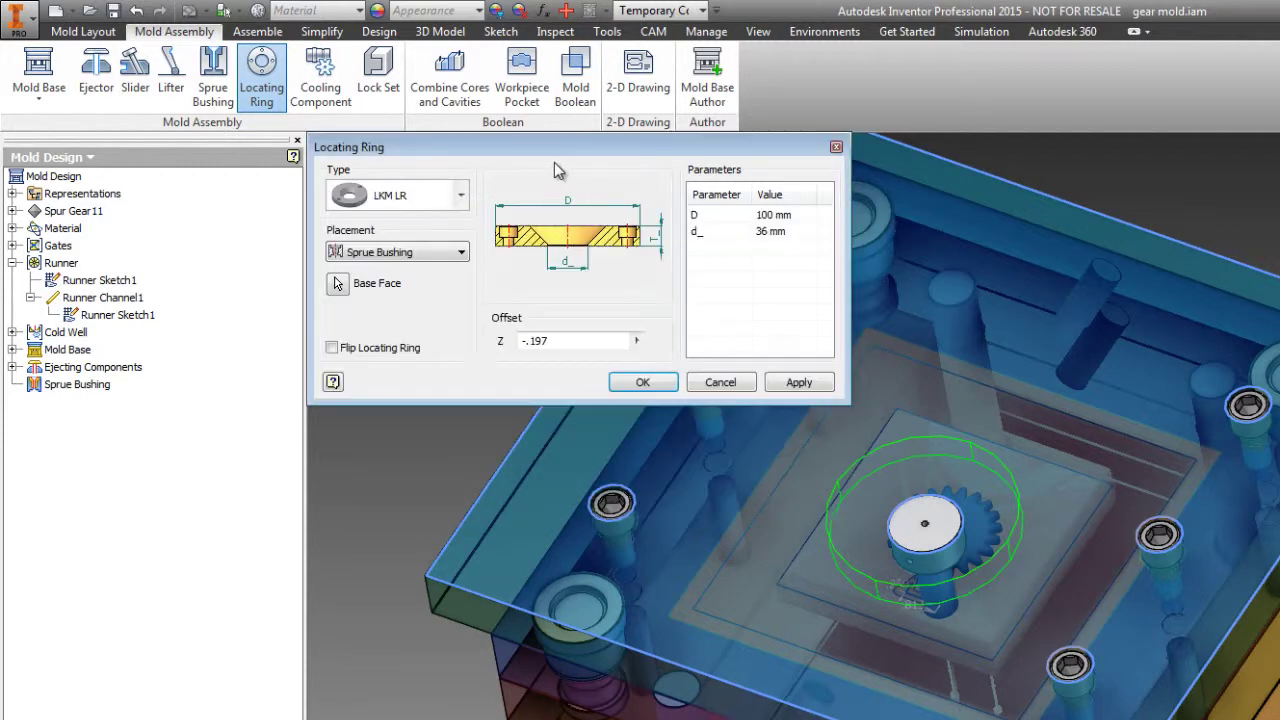
click(641, 381)
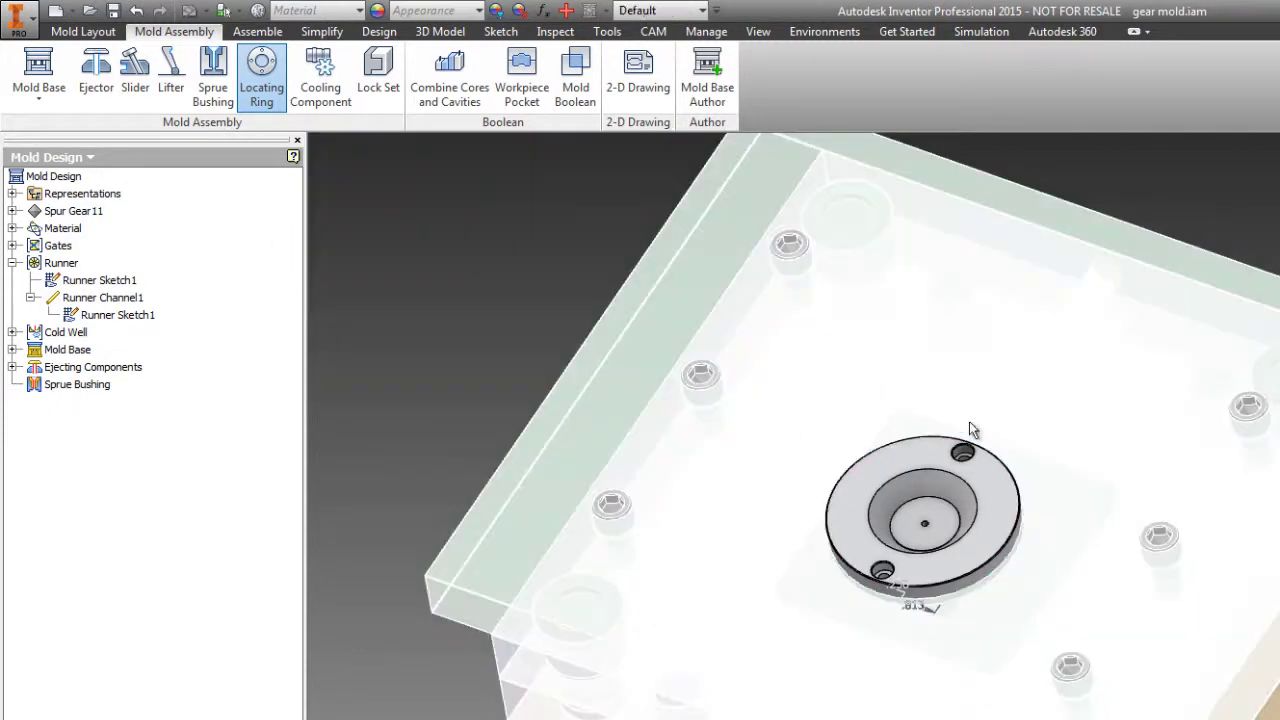
Edit the sprue bushing again, set its spherical radius Sr to 40 mm and apply the change
scroll(925, 549, down, 5)
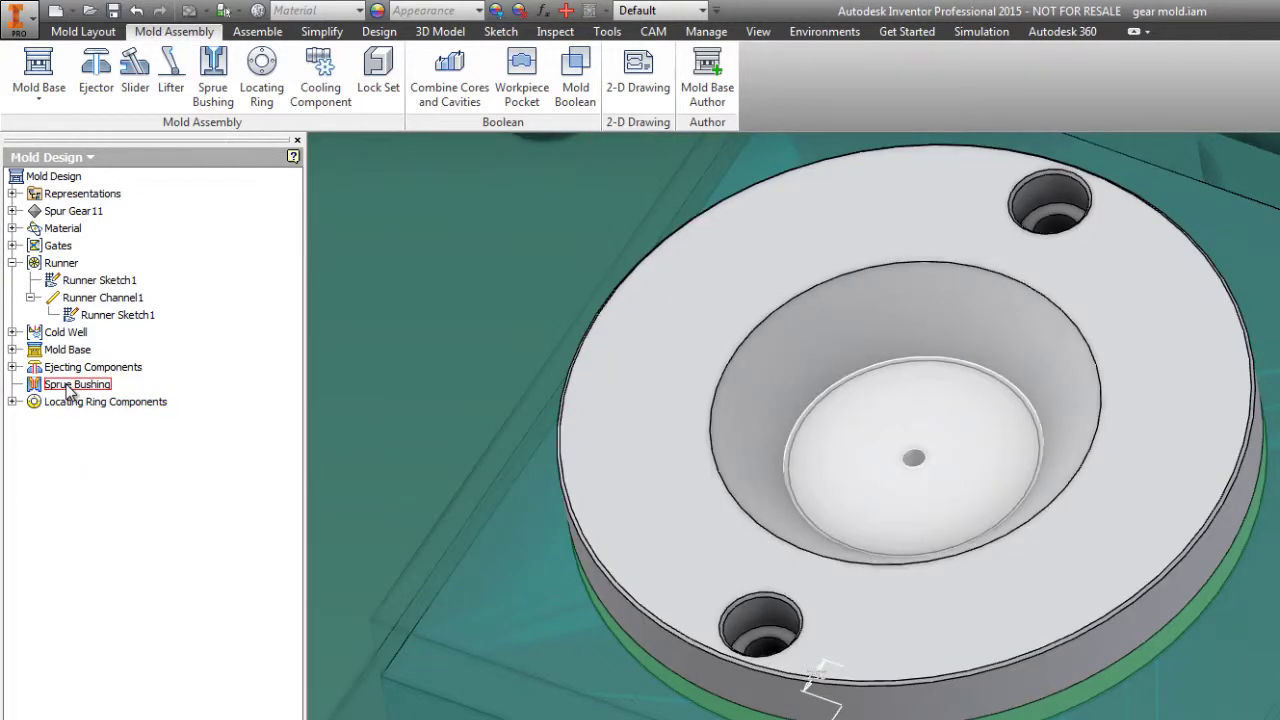
double_click(70, 386)
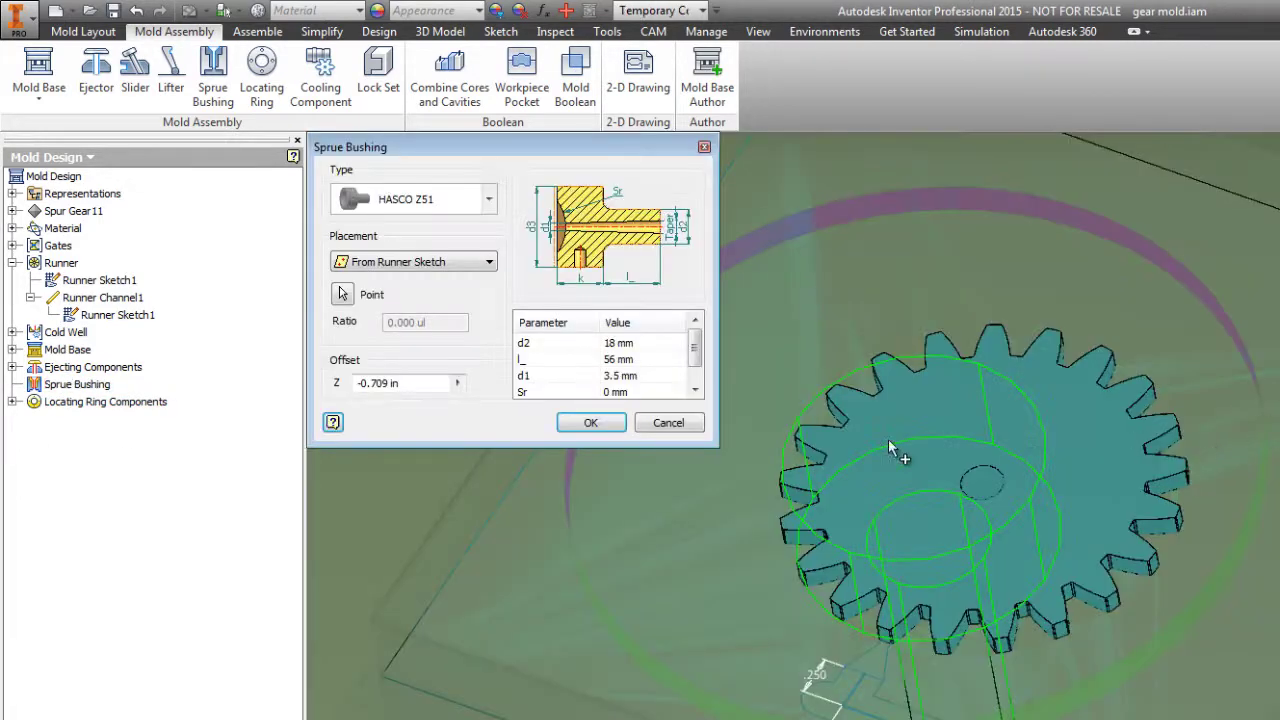
click(614, 392)
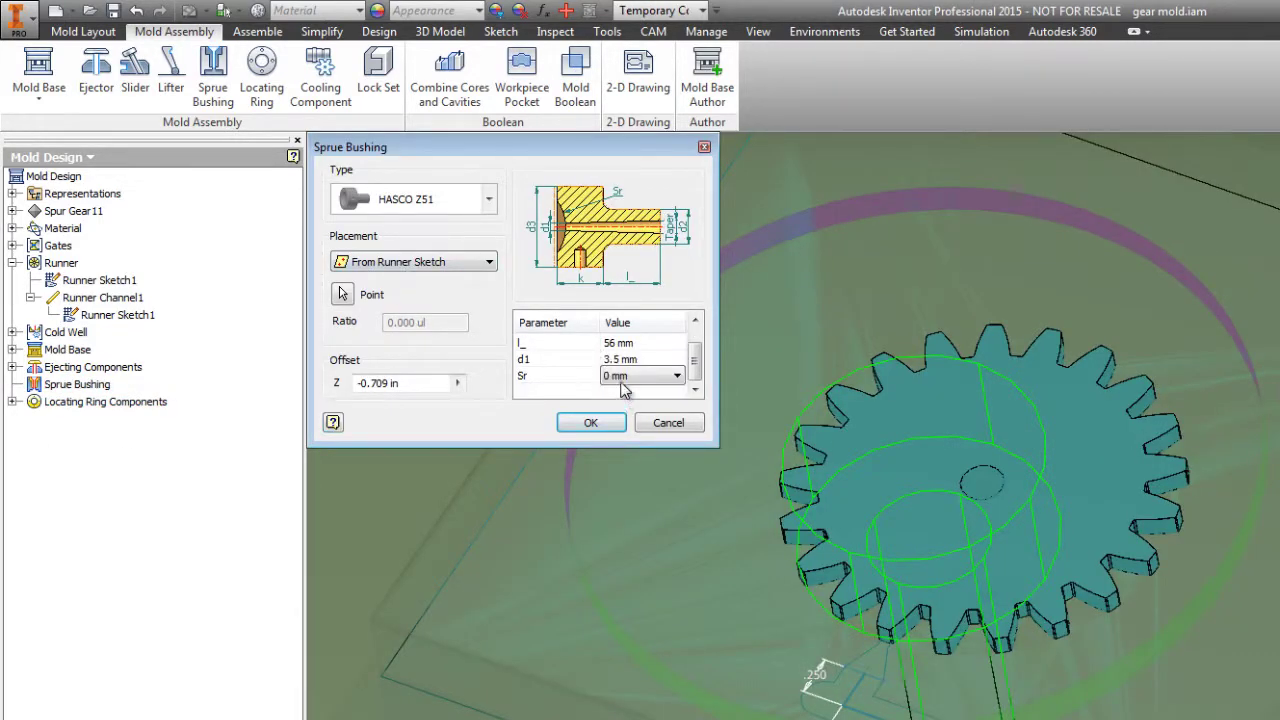
click(625, 379)
click(618, 418)
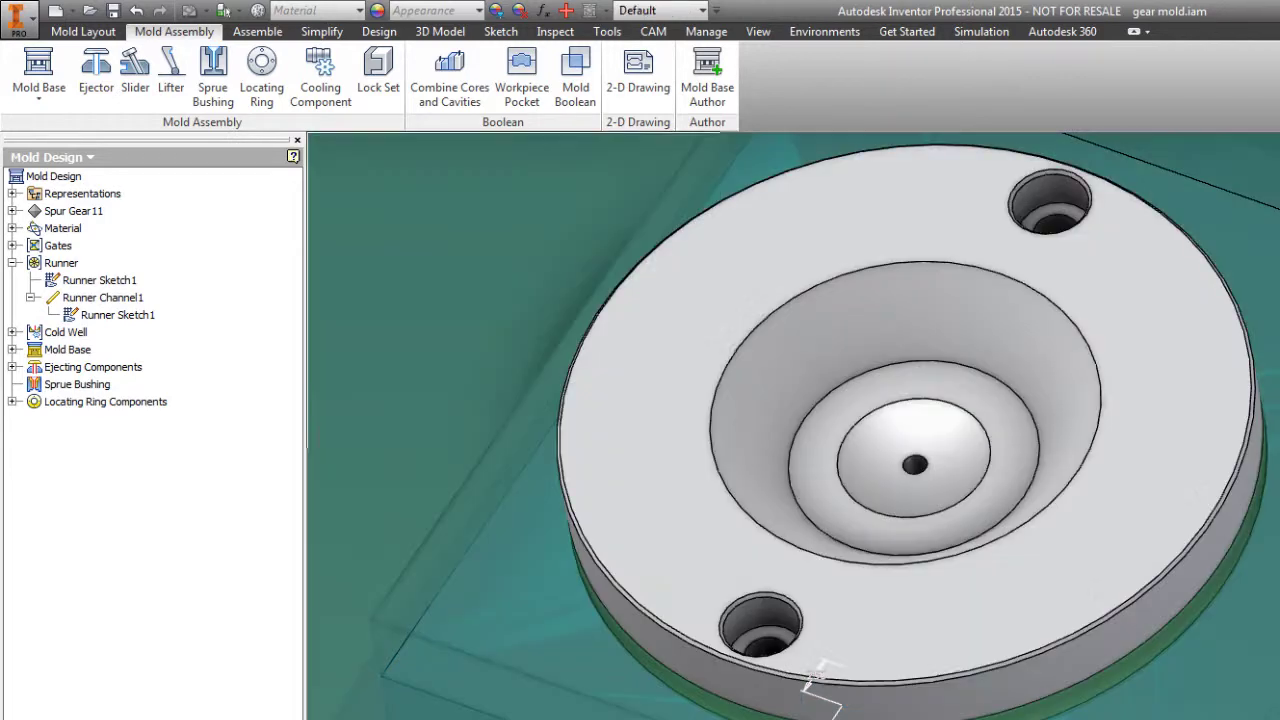
Start a lock set and choose the DME FW45 type from the Side Locks category
scroll(917, 451, down, 5)
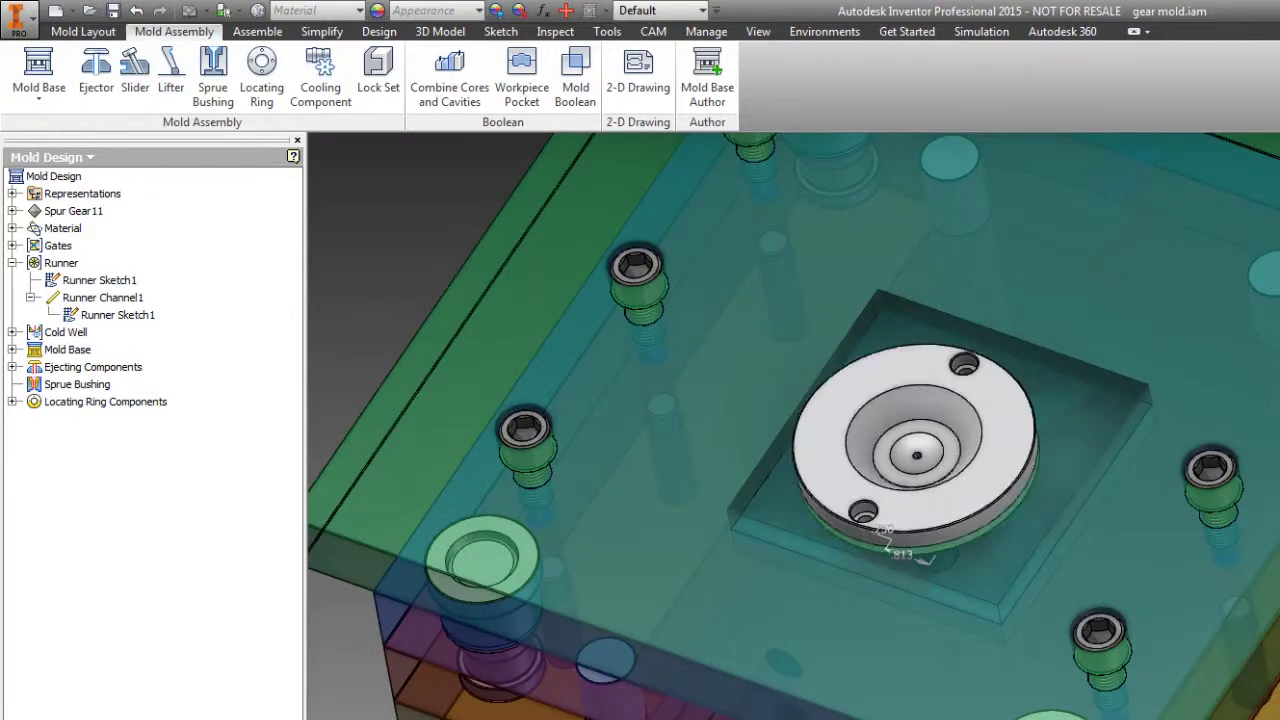
shift+middle_drag(917, 451, 1060, 385)
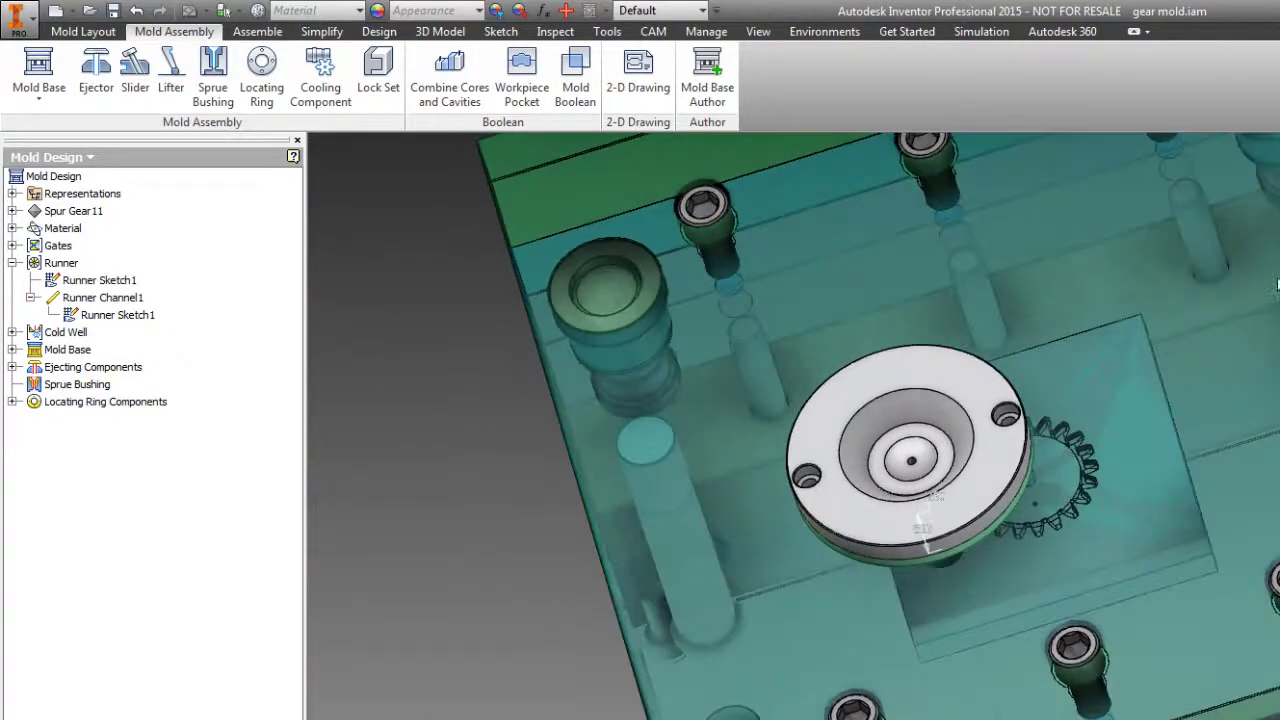
click(378, 66)
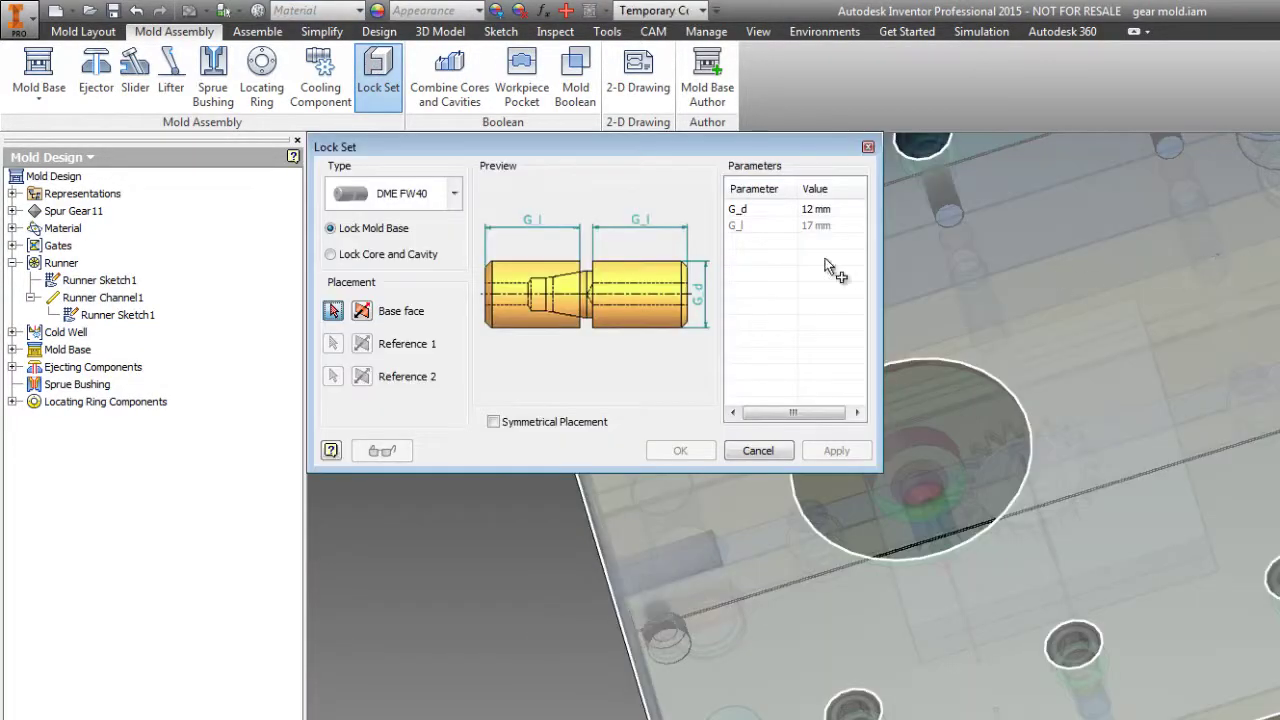
click(452, 192)
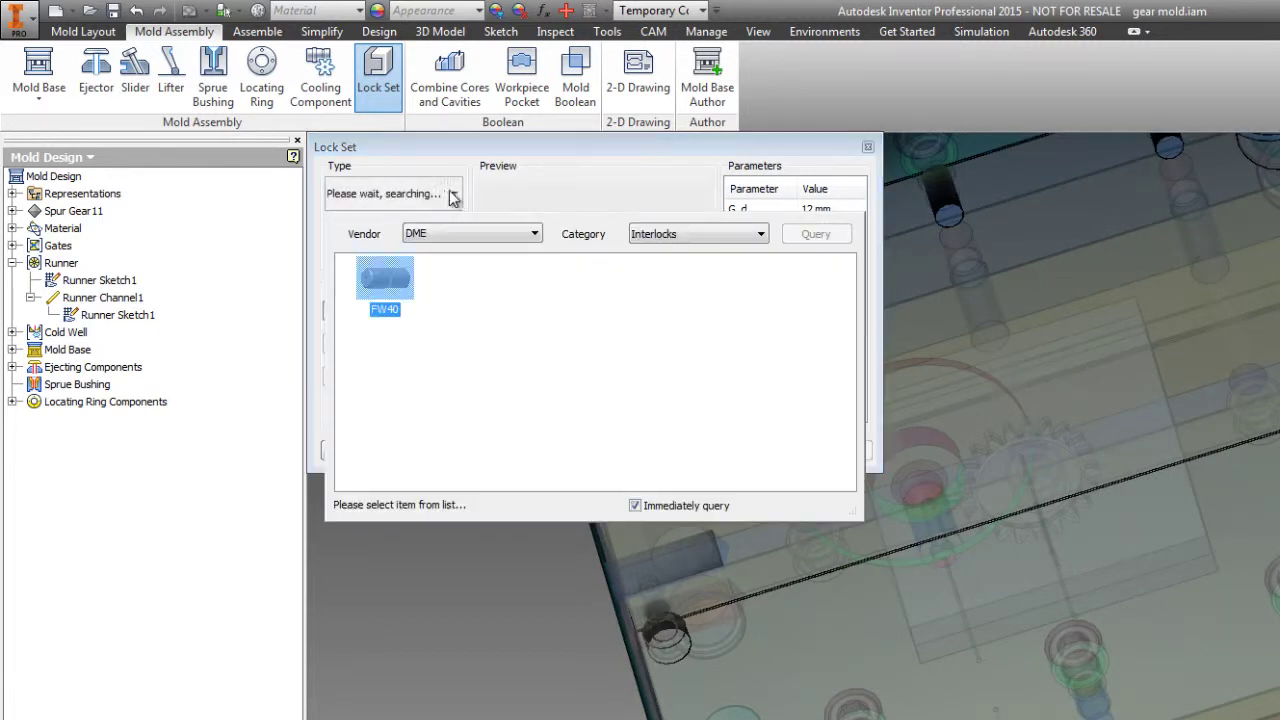
click(674, 235)
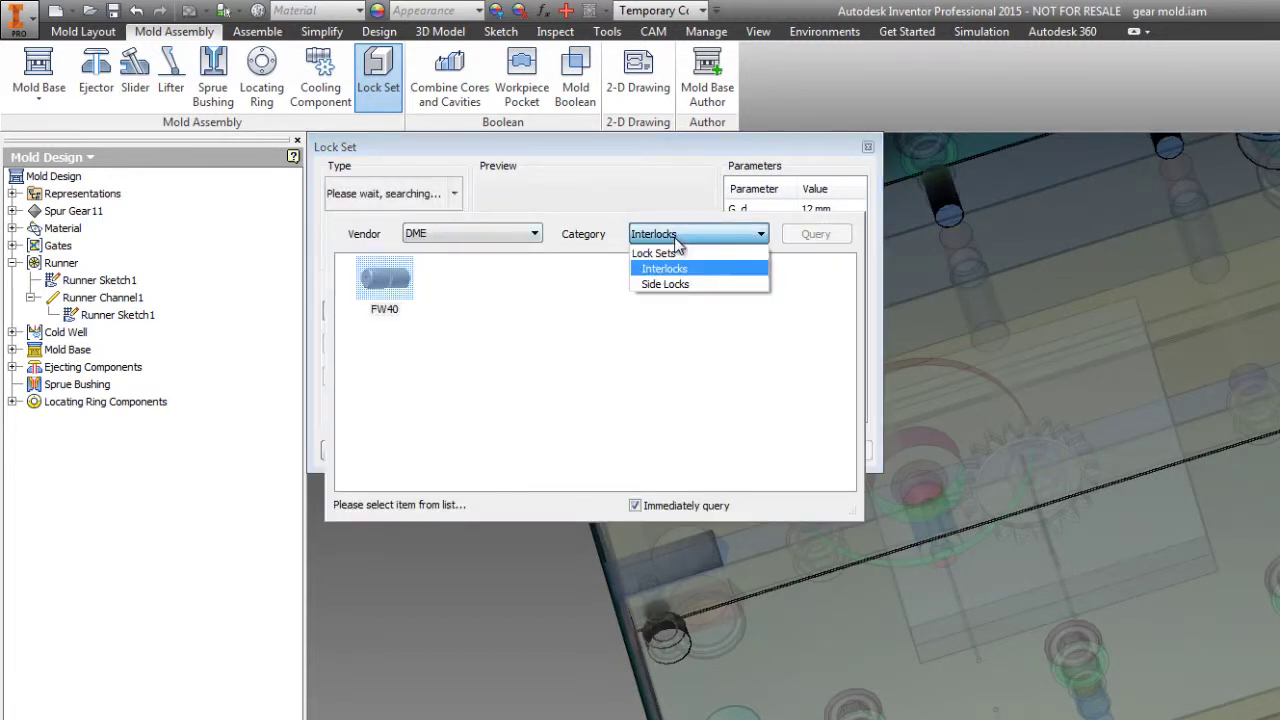
click(666, 284)
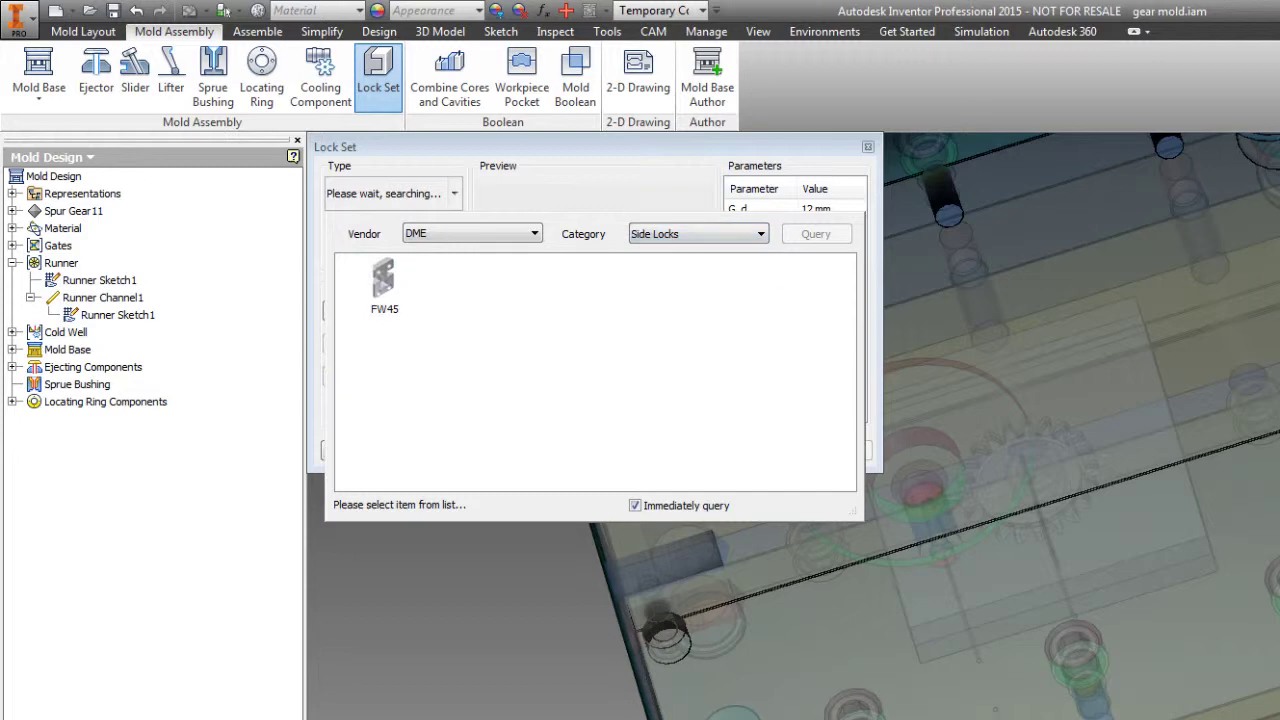
double_click(382, 280)
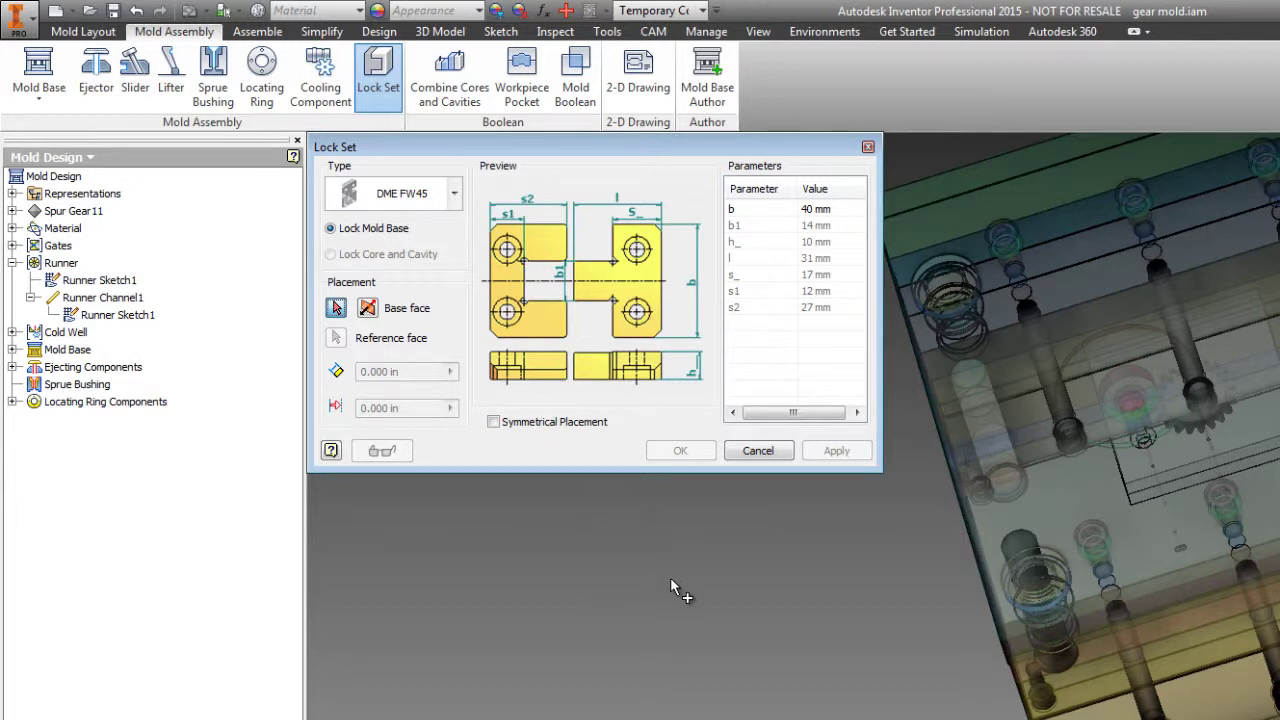
Place the lock set on the mold plate, using the plate's parting face as base face and its long side face as reference face
shift+middle_drag(670, 578, 870, 518)
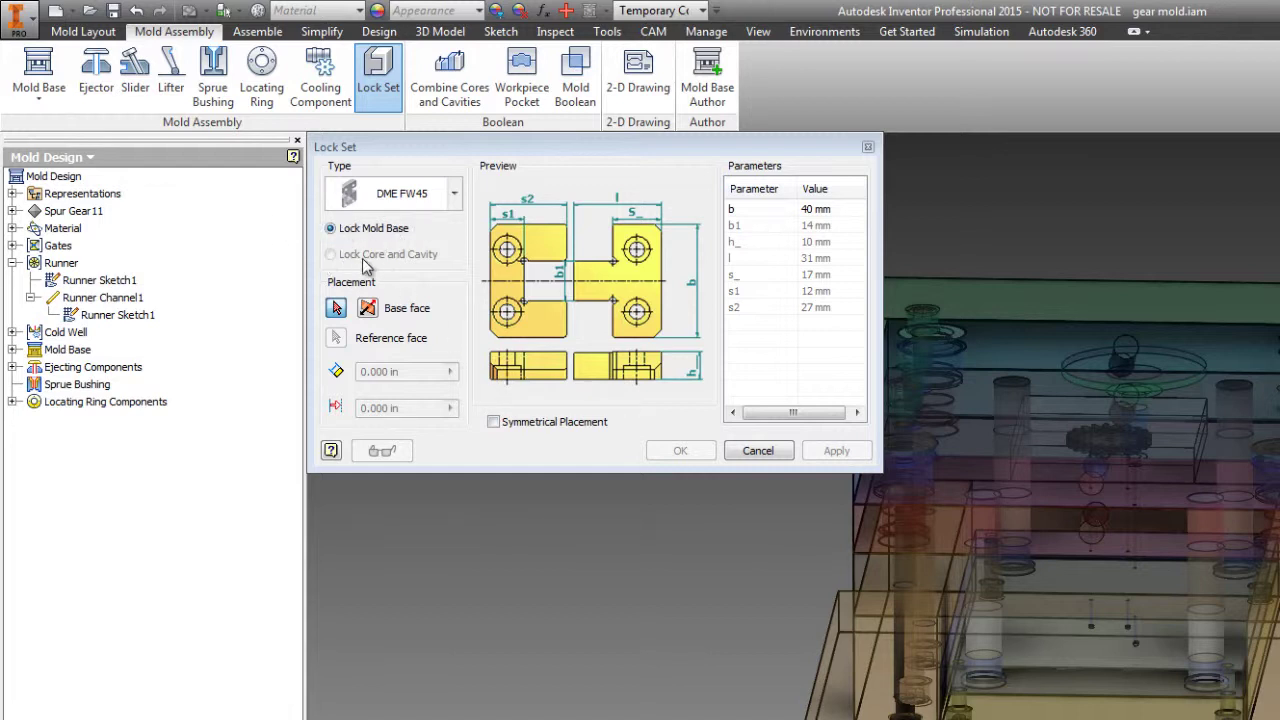
shift+middle_drag(880, 540, 1055, 515)
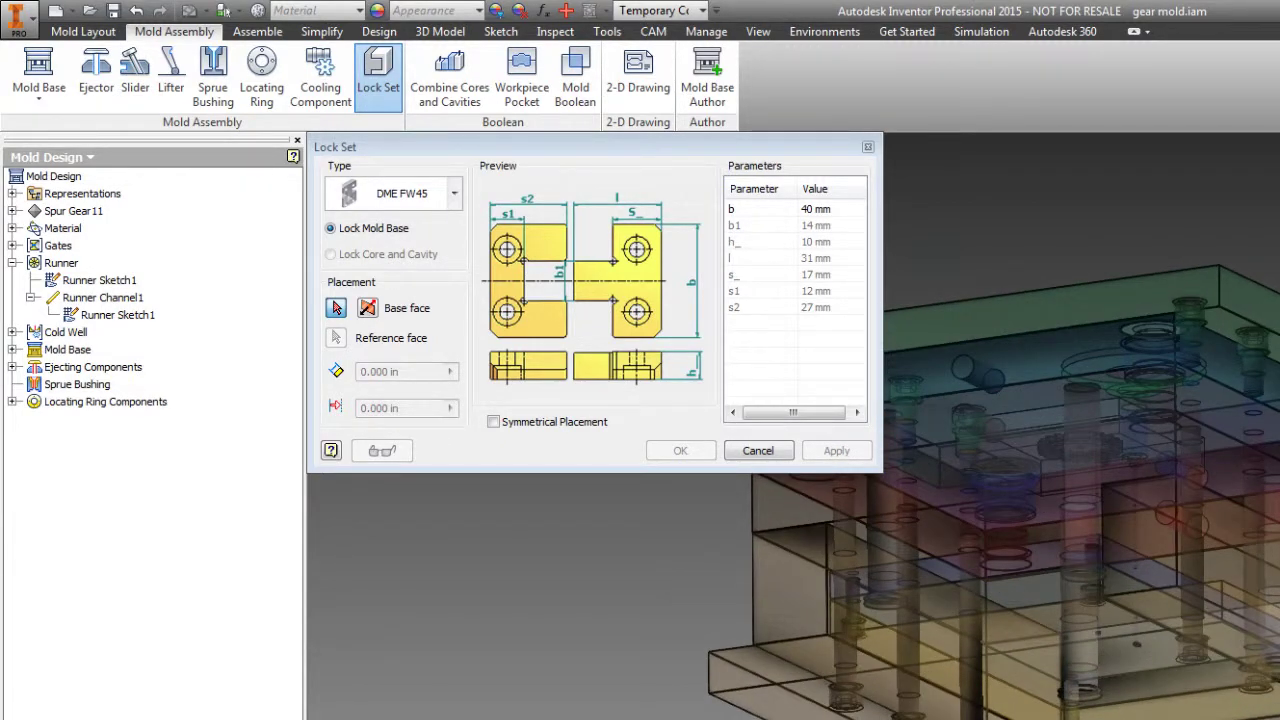
scroll(1055, 515, down, 5)
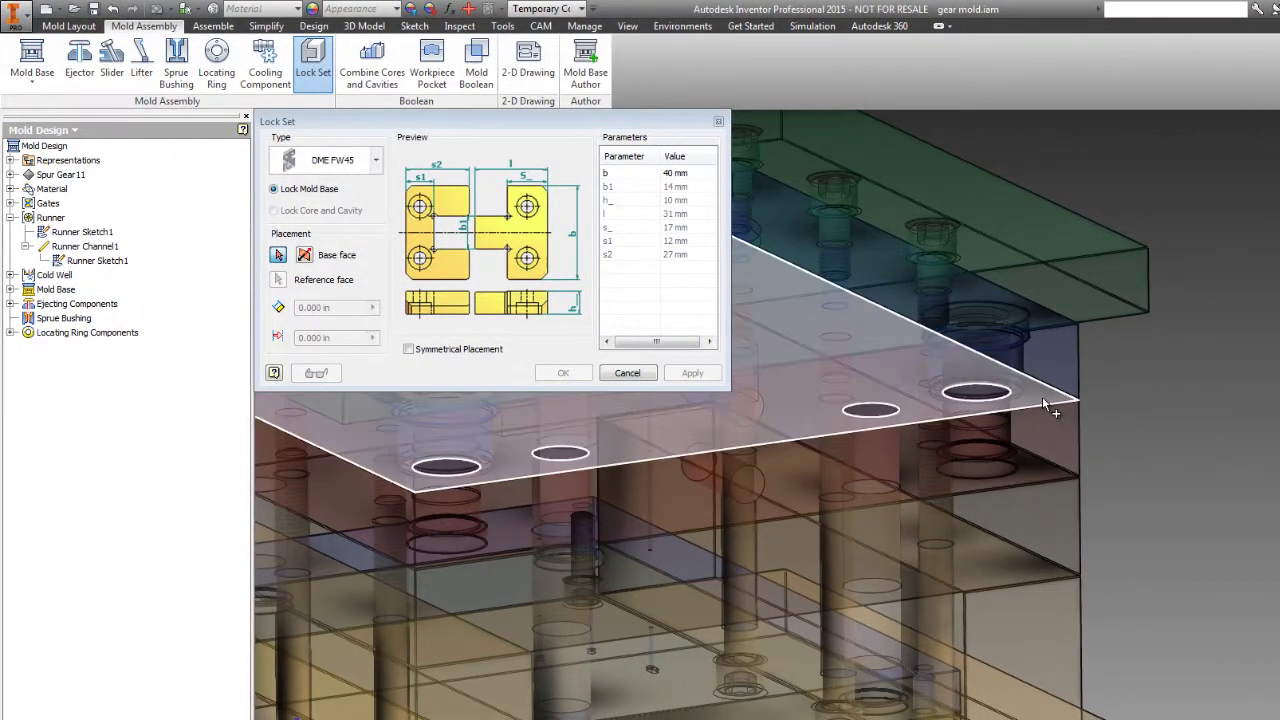
click(1042, 396)
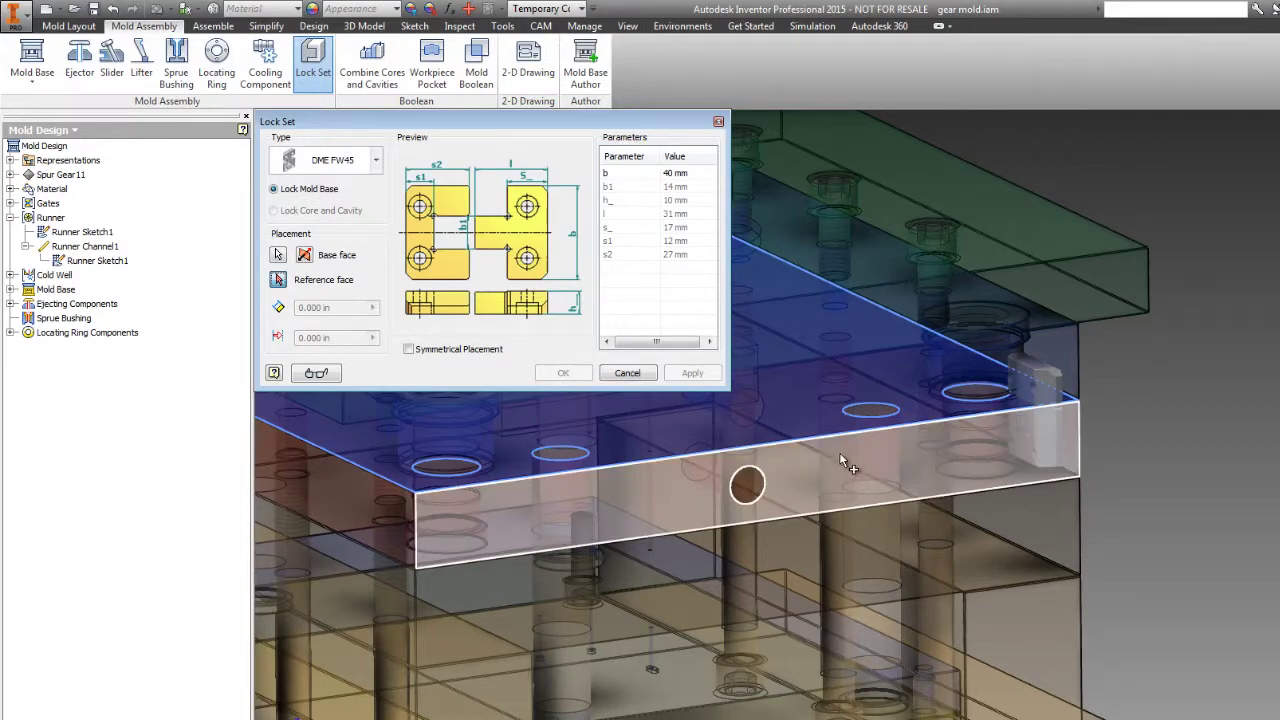
shift+middle_drag(832, 456, 977, 463)
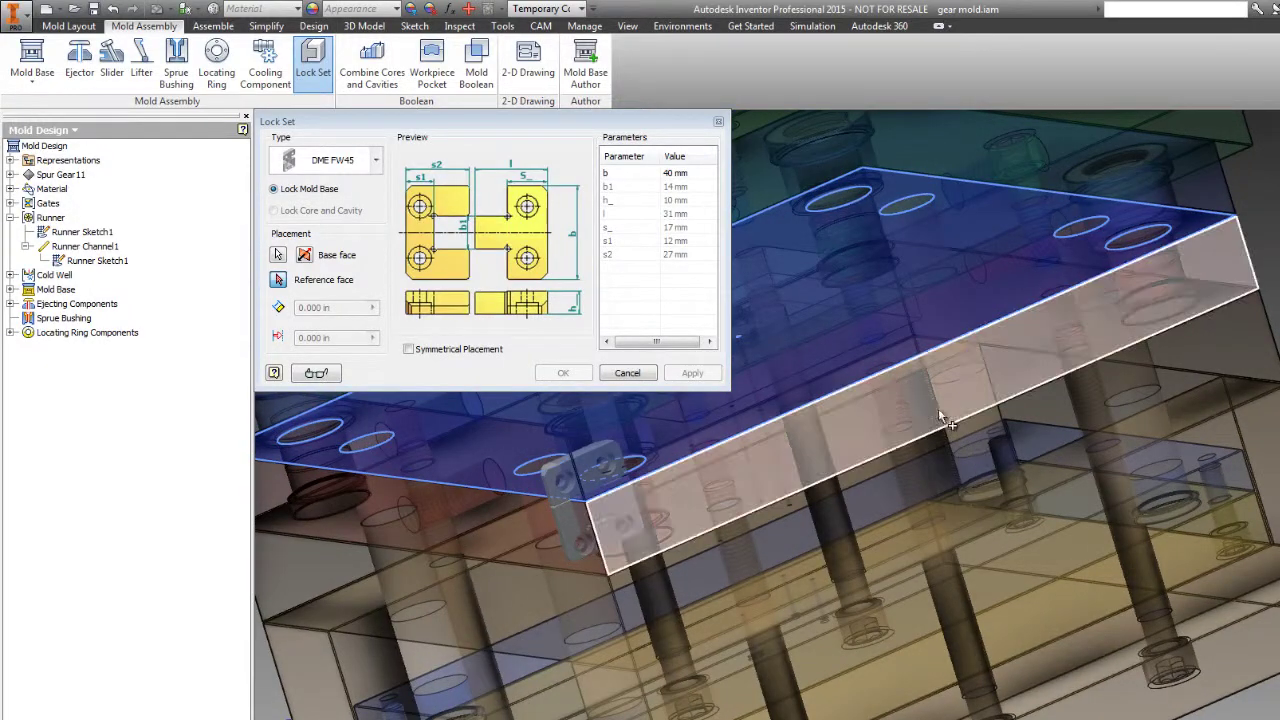
click(914, 394)
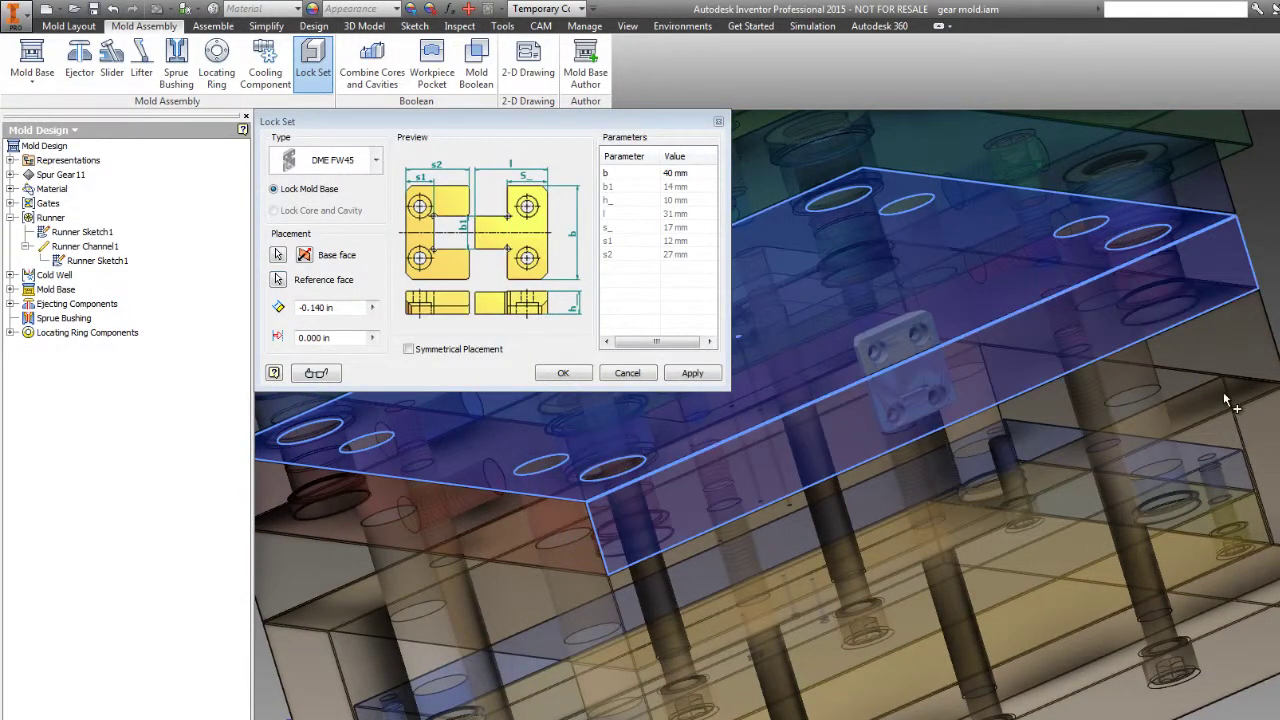
Turn on symmetrical placement for the lock set
mouse_move(1228, 400)
shift+middle_down()
mouse_move(1129, 423)
mouse_move(1149, 409)
mouse_move(1211, 409)
shift+middle_up()
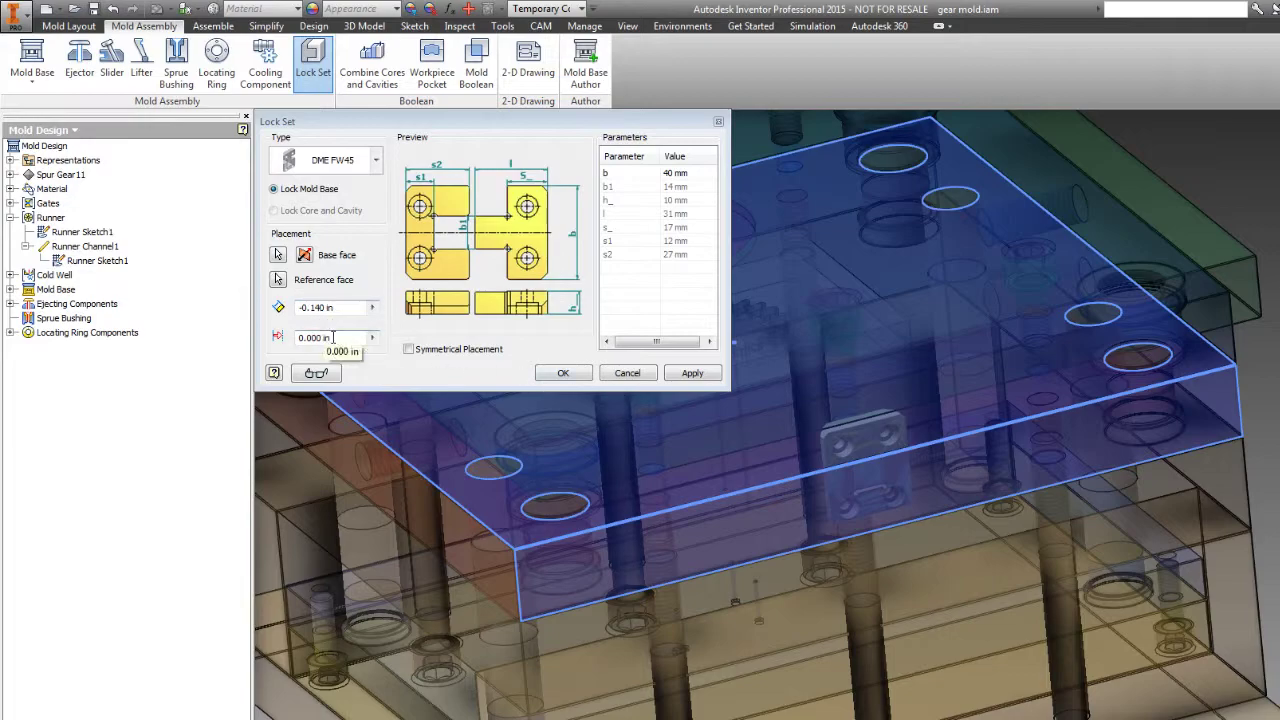
shift+middle_drag(1238, 428, 1180, 399)
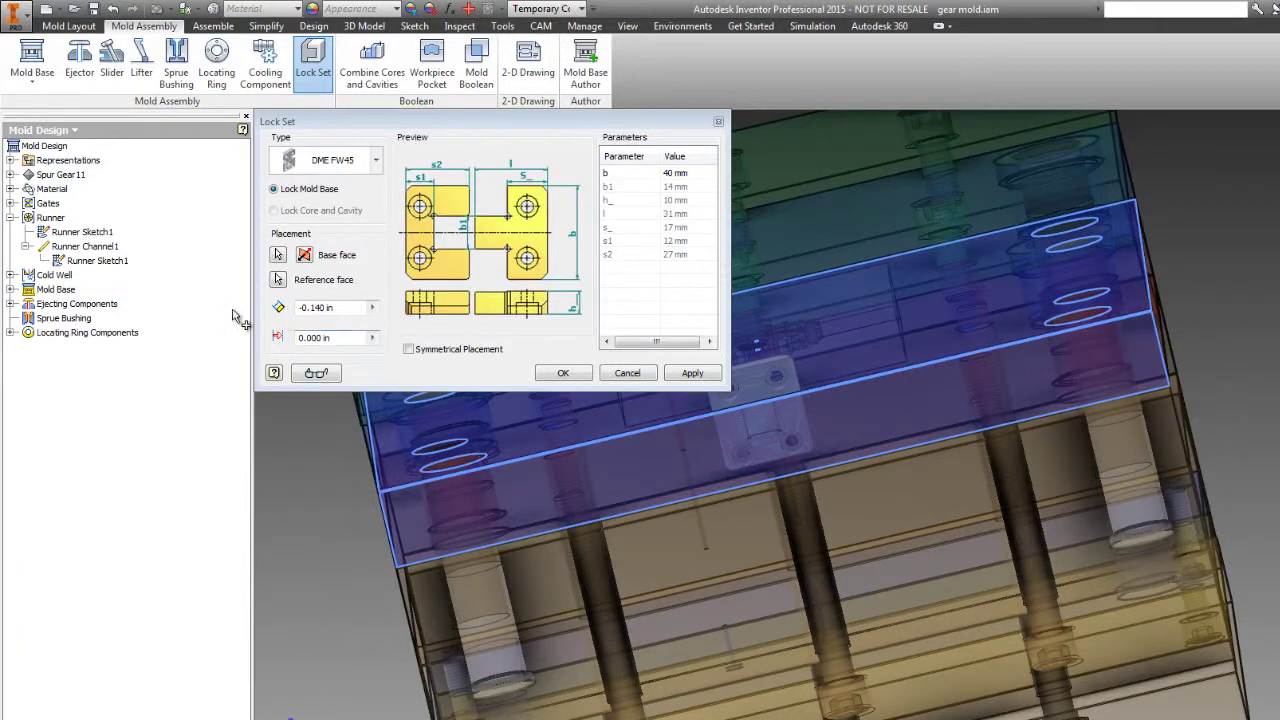
click(337, 307)
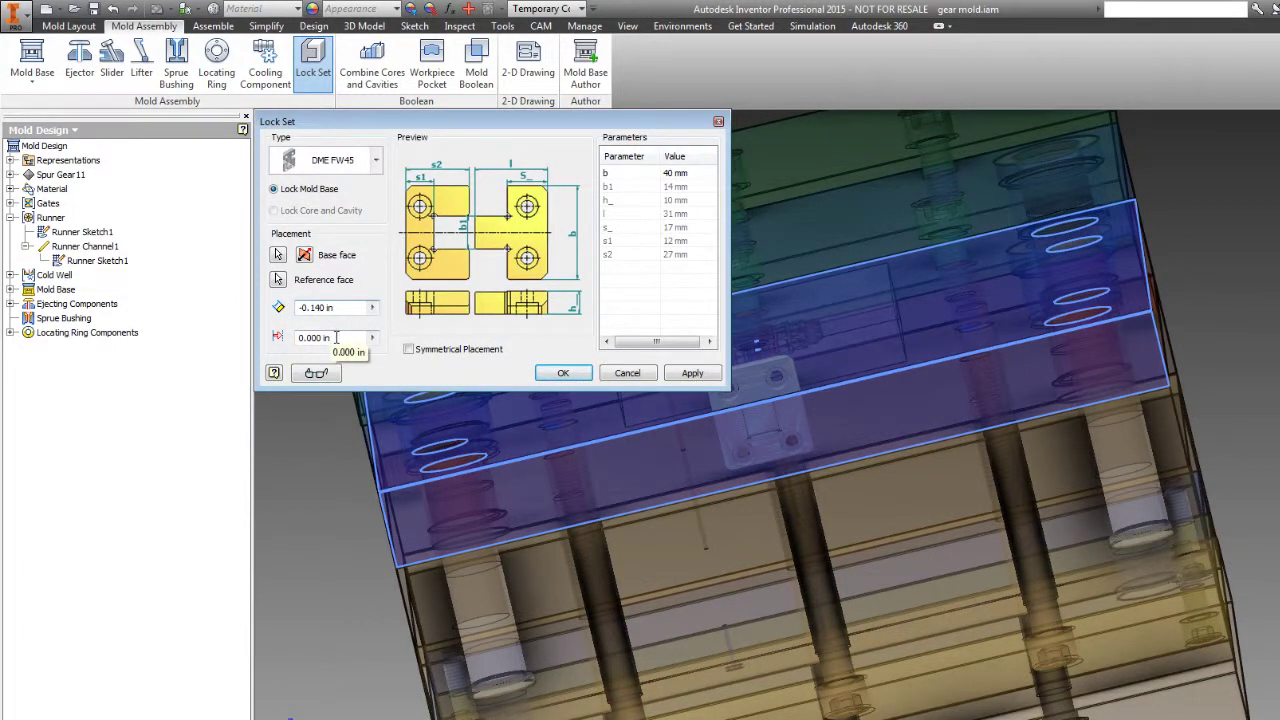
click(337, 337)
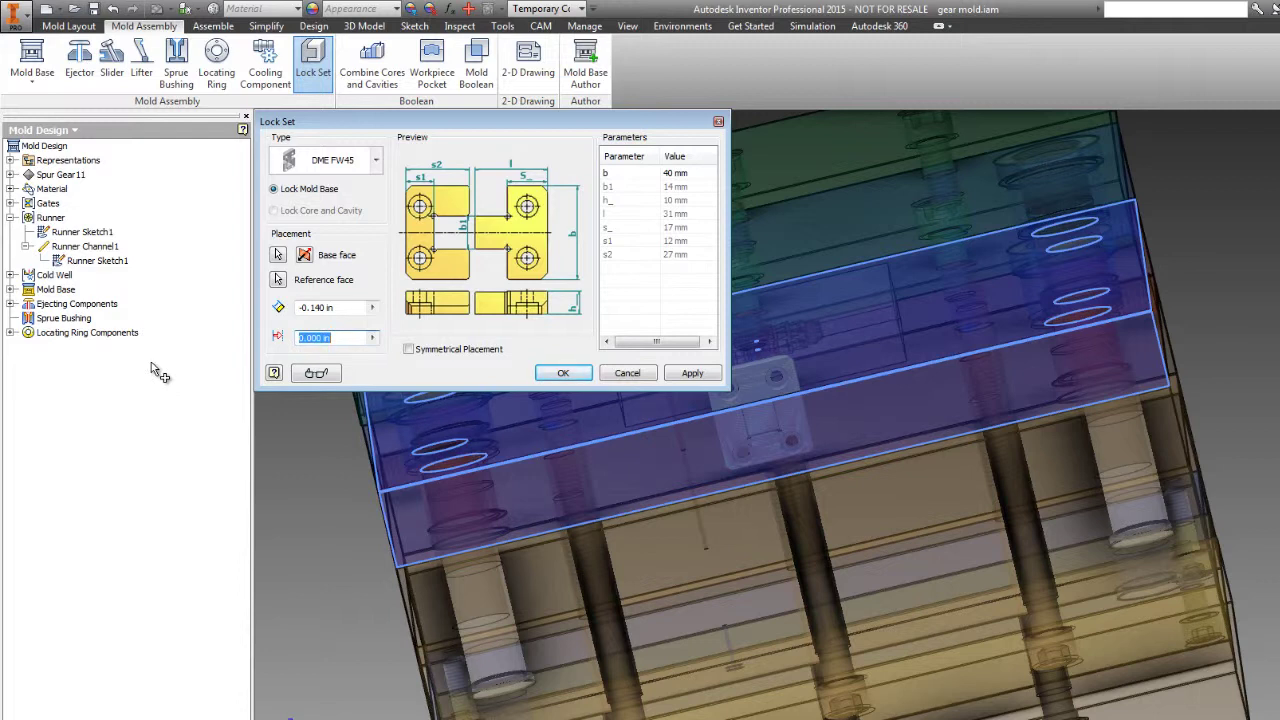
click(412, 349)
shift+middle_drag(849, 410, 760, 300)
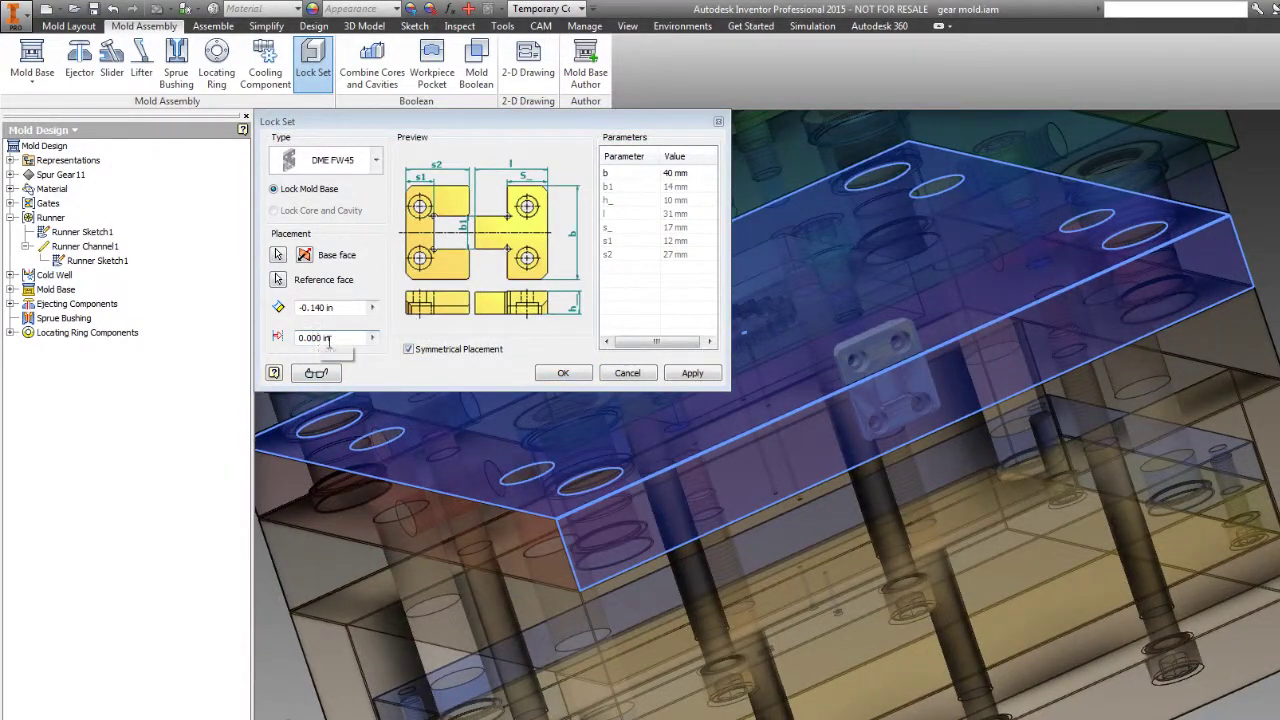
scroll(1000, 411, up, 3)
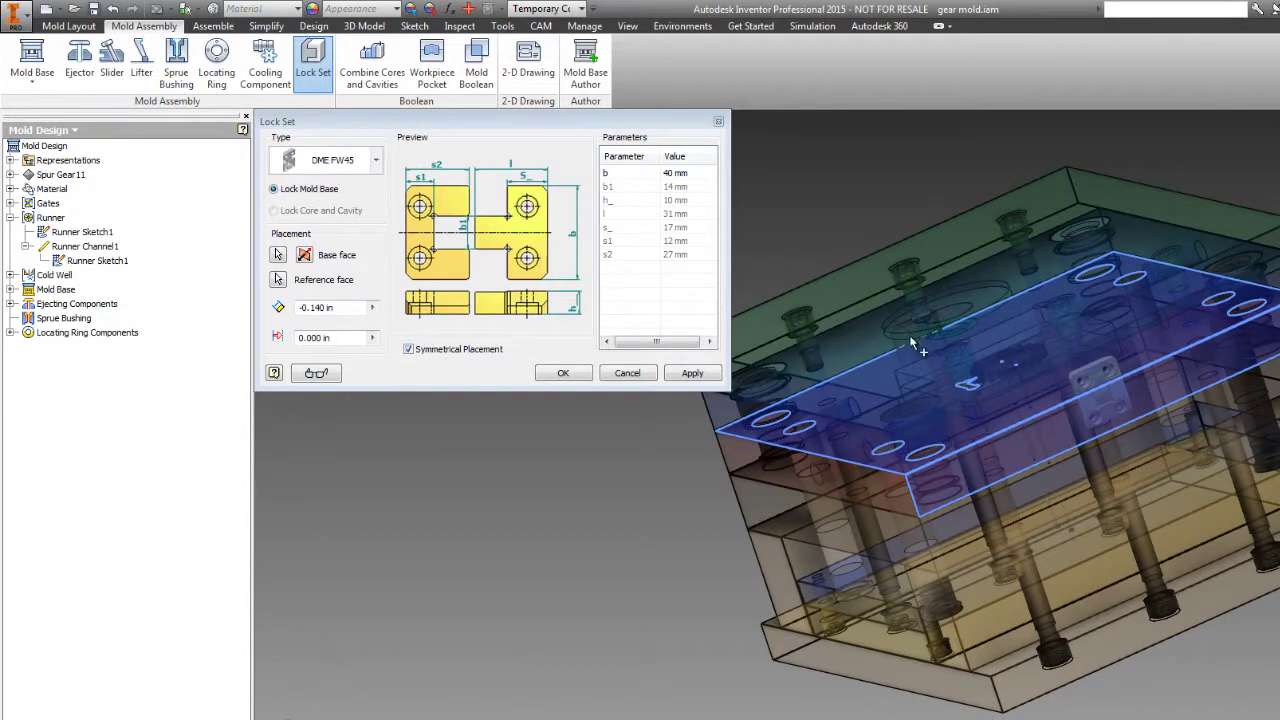
shift+middle_drag(912, 343, 922, 382)
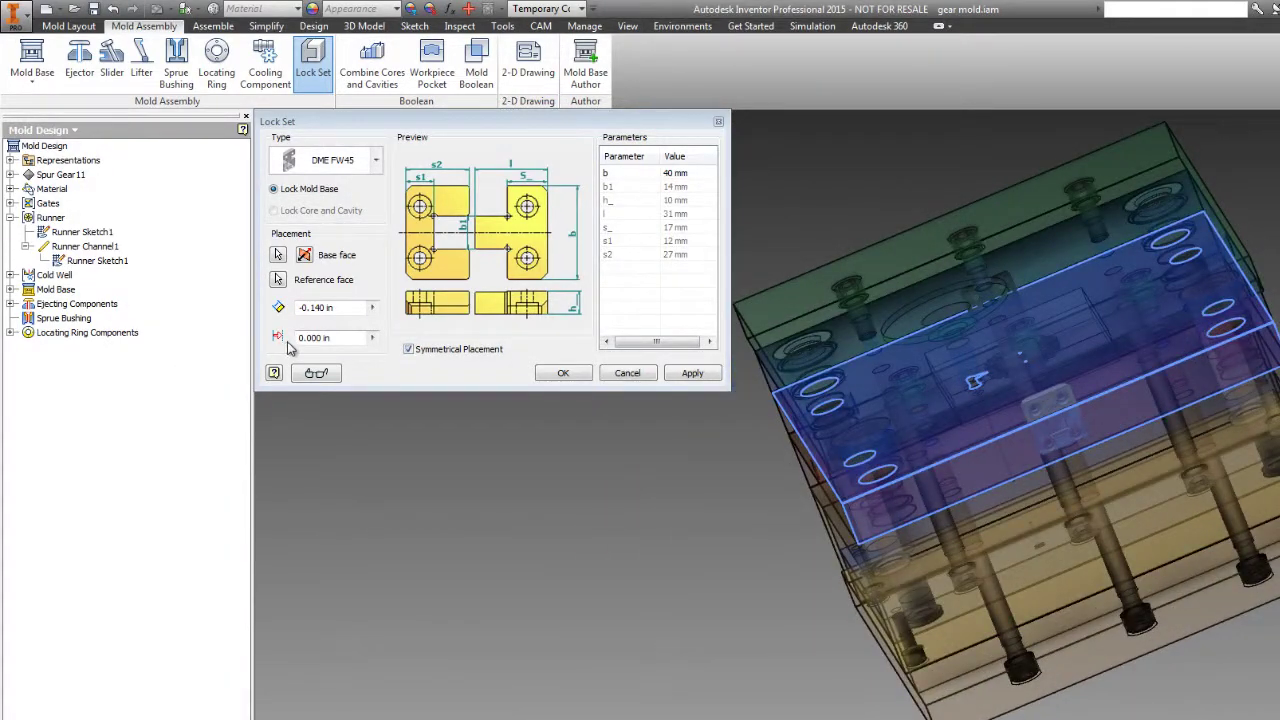
Try a value of .25 in for the lock set's second placement offset, then reset it to 0
click(340, 338)
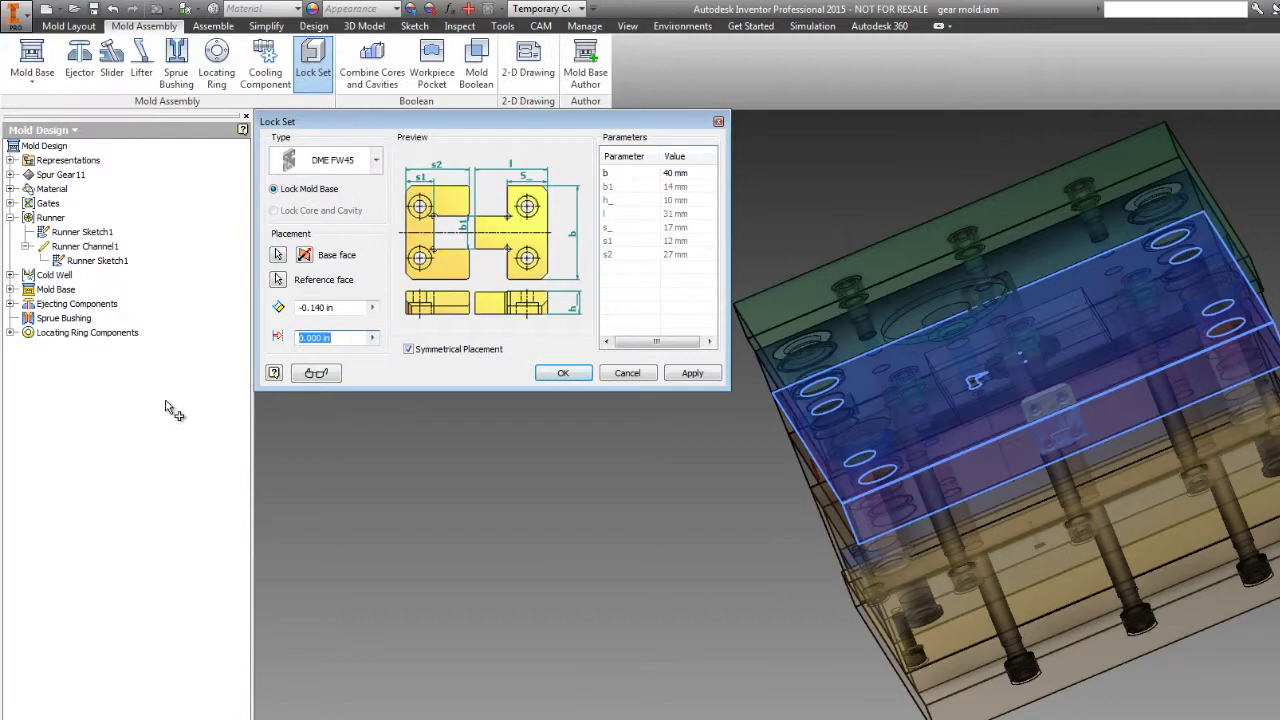
text(.25)
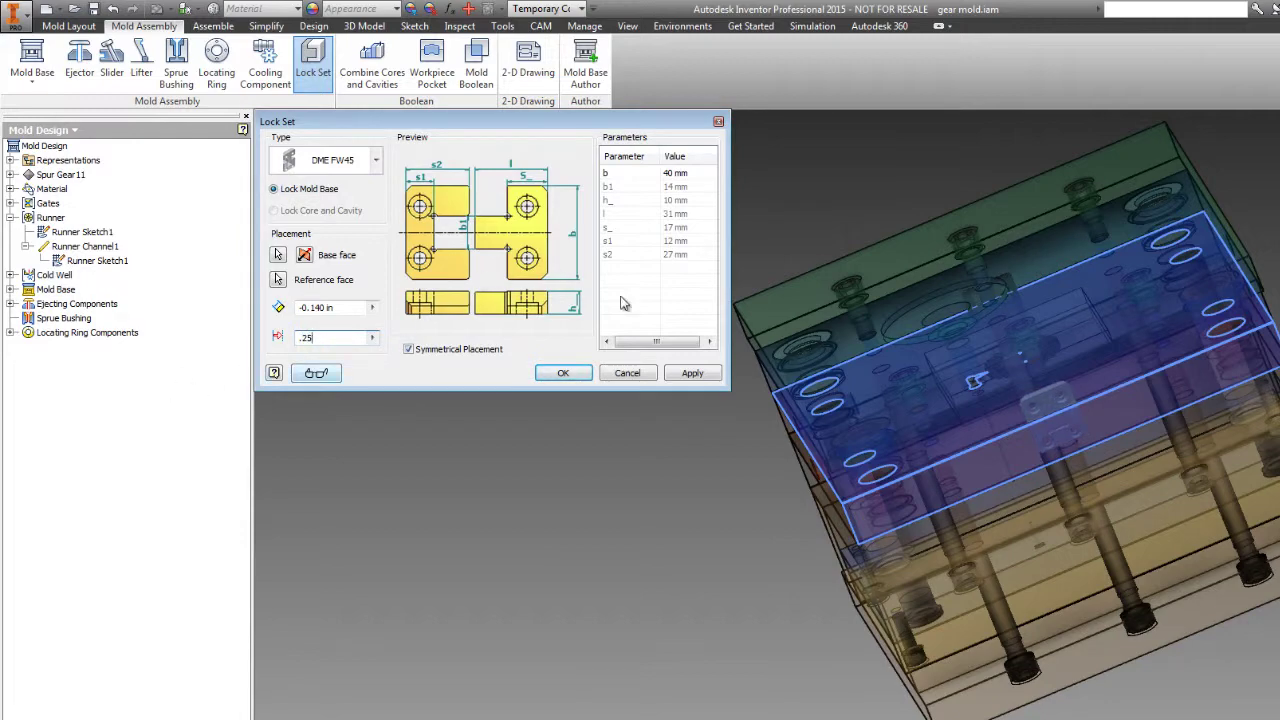
shift+middle_drag(813, 451, 957, 400)
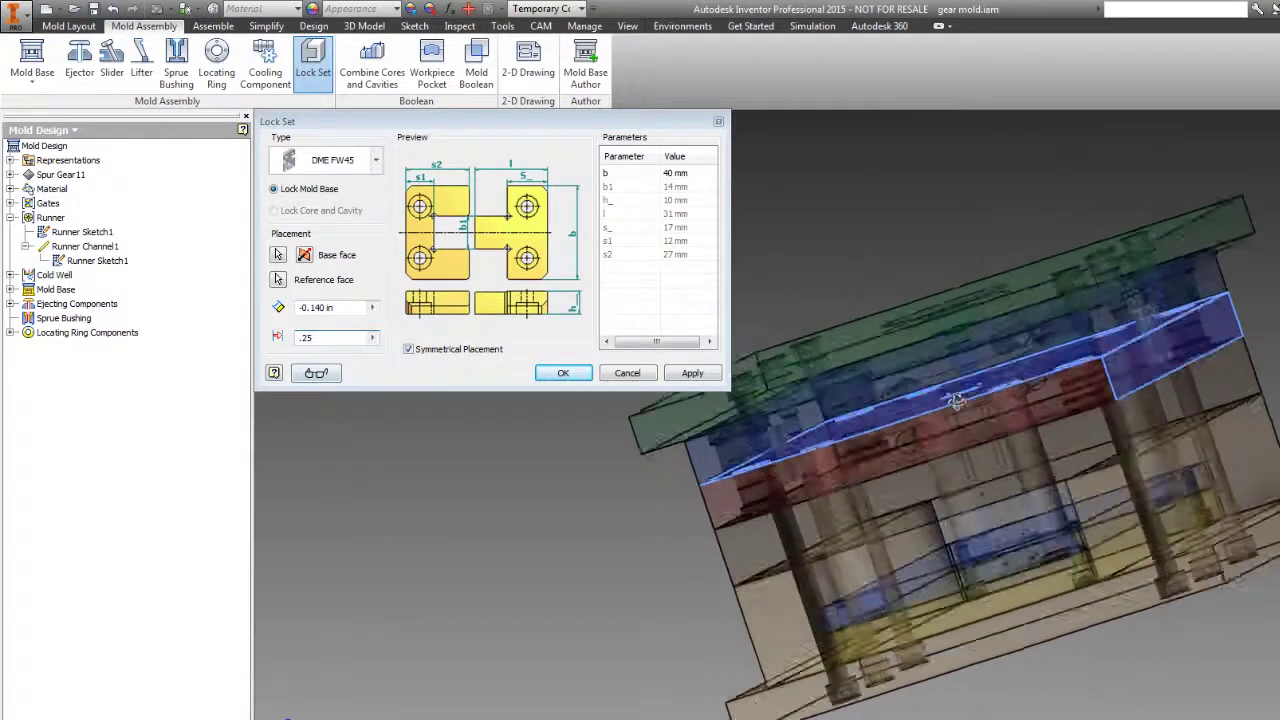
key(F5)
click(327, 339)
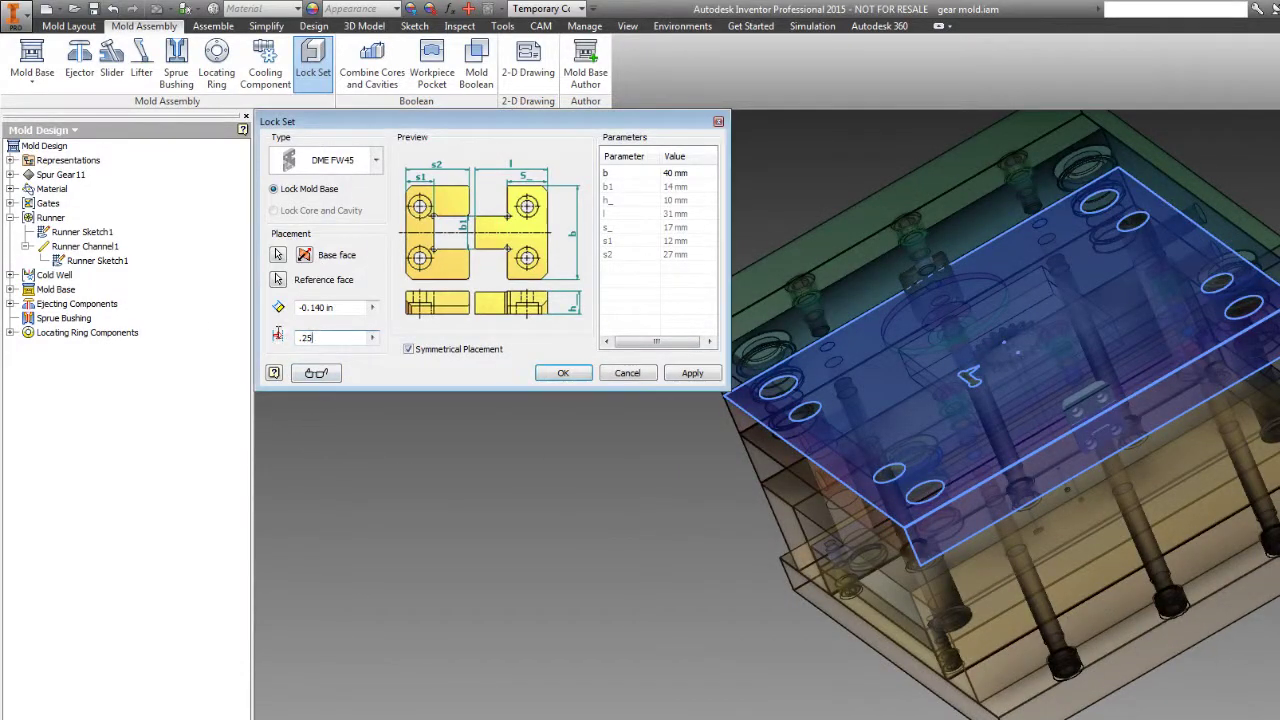
text(0)
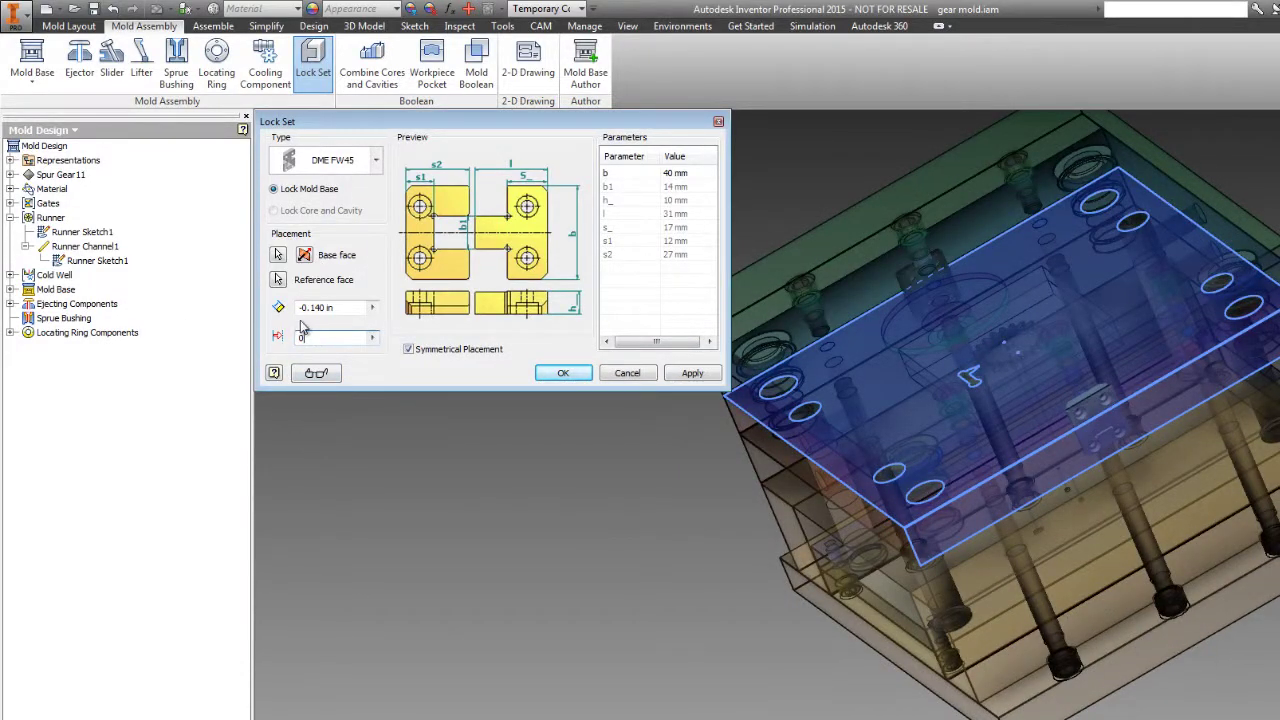
Set the lock set's first placement offset, along the plate edge, to .25 in and create the lock set
drag(343, 307, 120, 308)
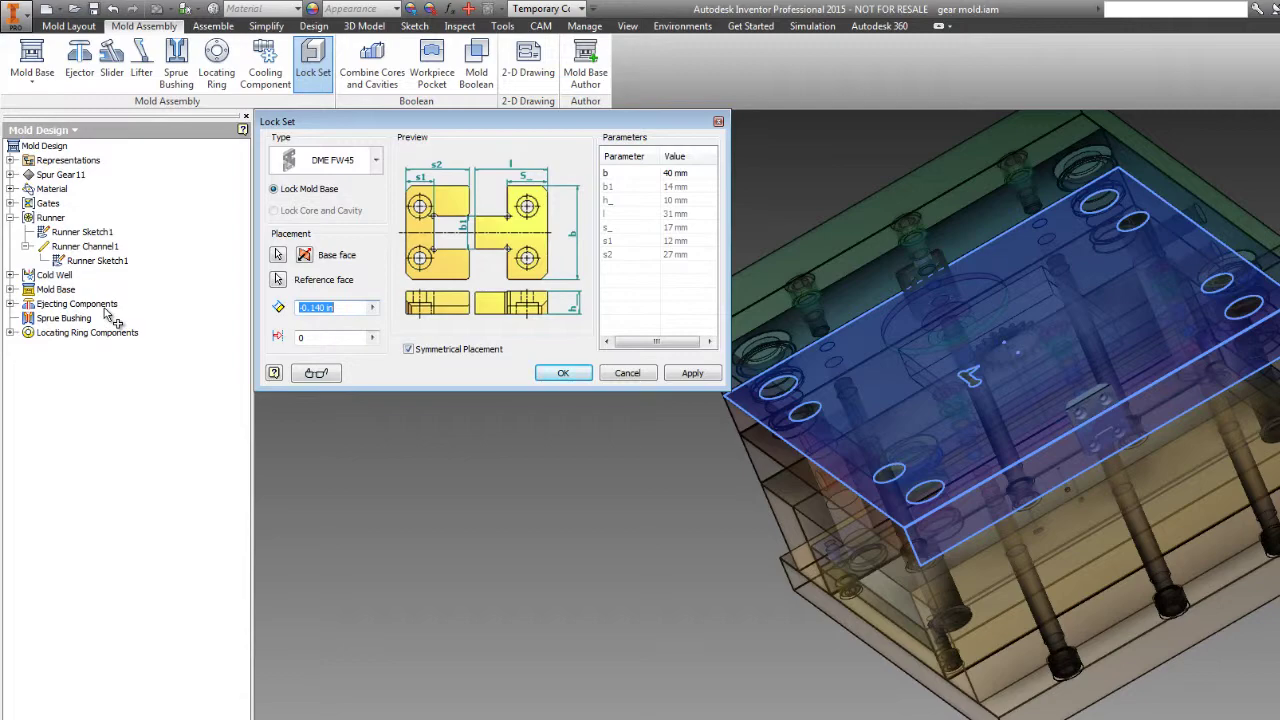
text(.25)
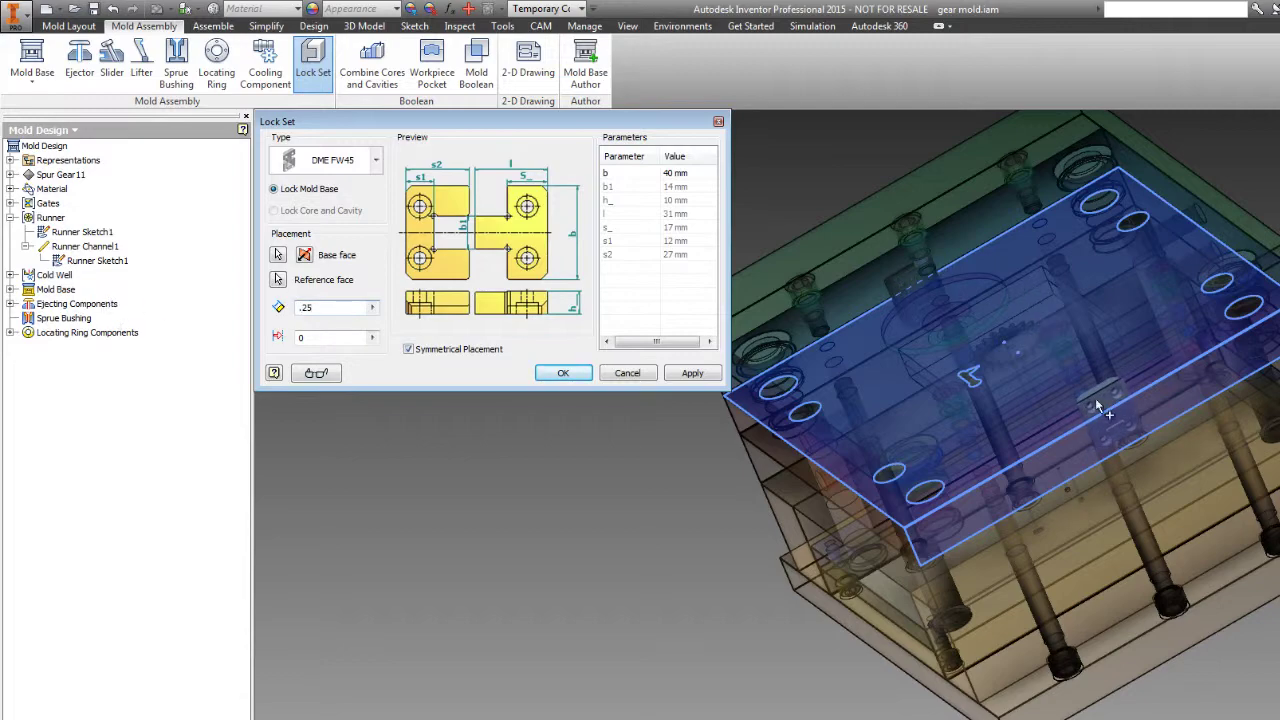
shift+middle_drag(1097, 405, 640, 432)
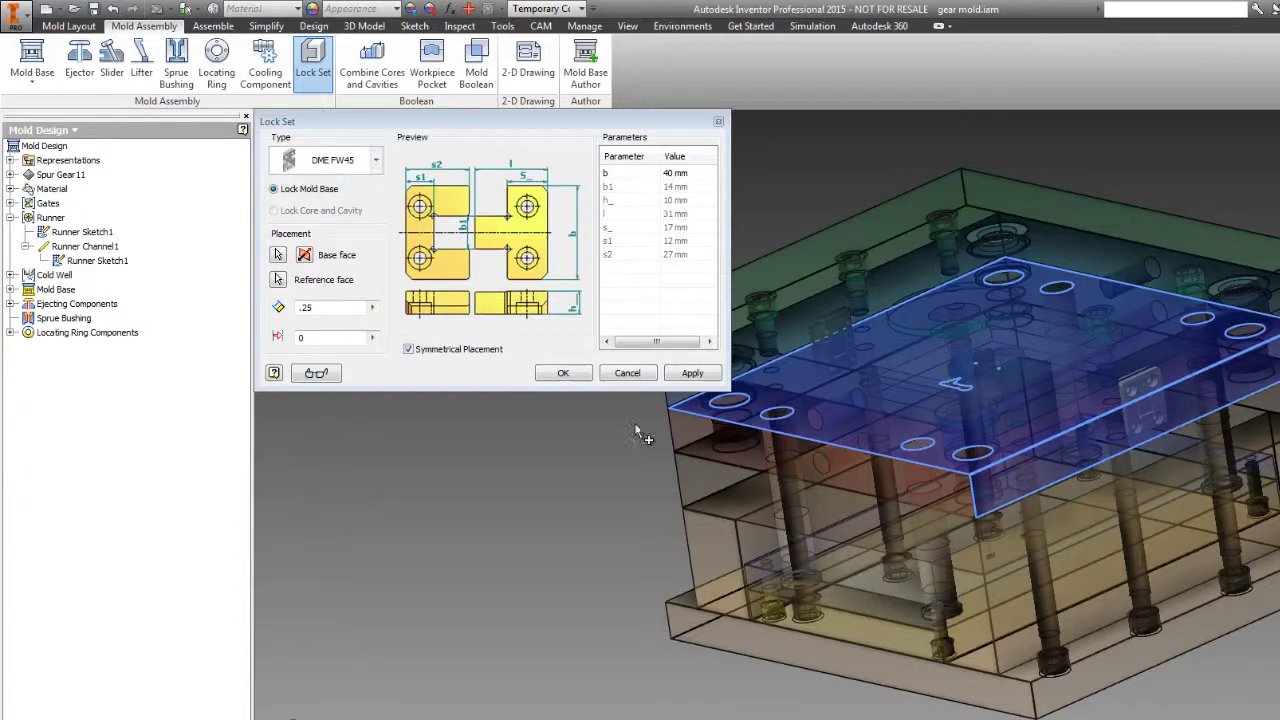
click(563, 372)
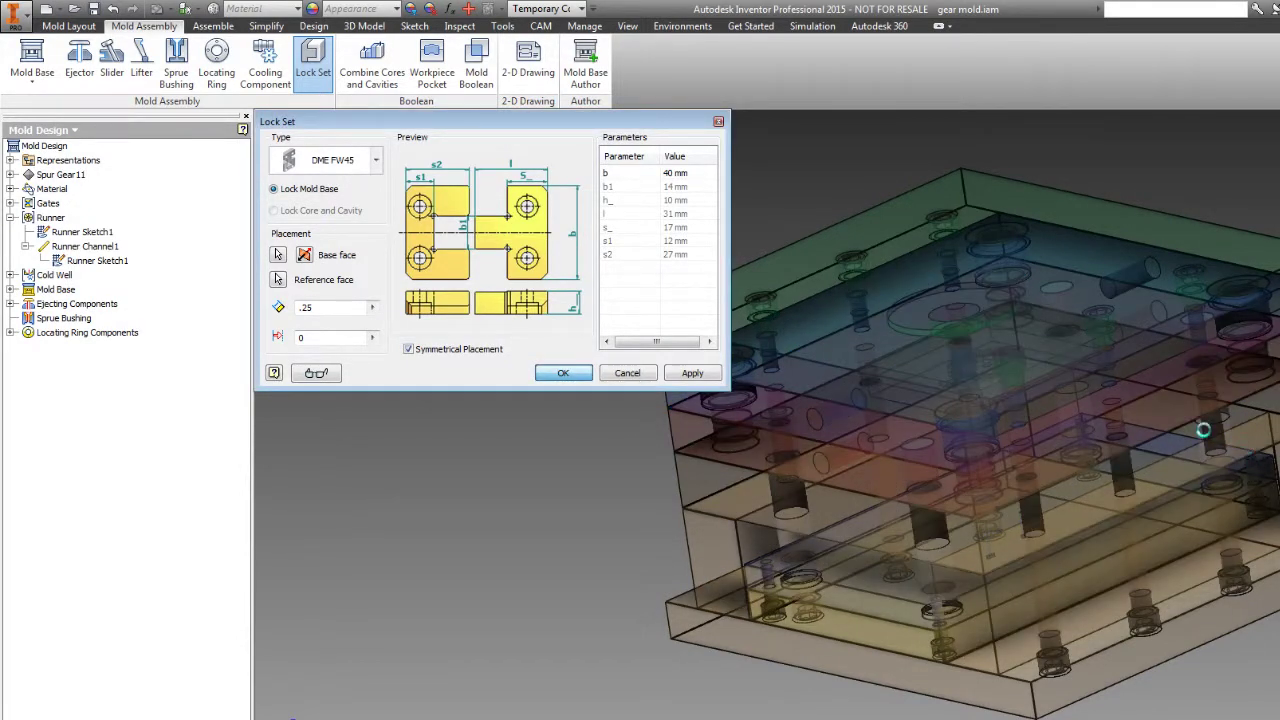
Examine the mold assembly from several sides, checking the new lock set and the locating ring
shift+middle_drag(1050, 400, 1196, 362)
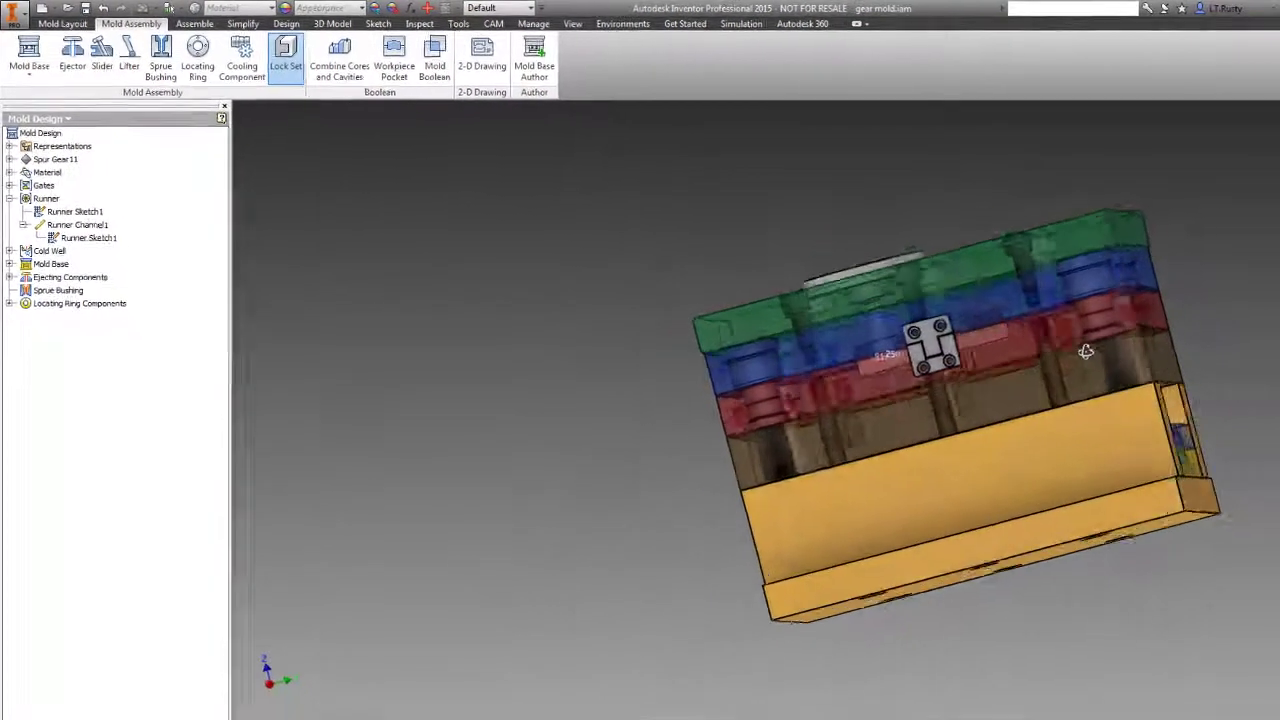
shift+middle_drag(997, 302, 1054, 338)
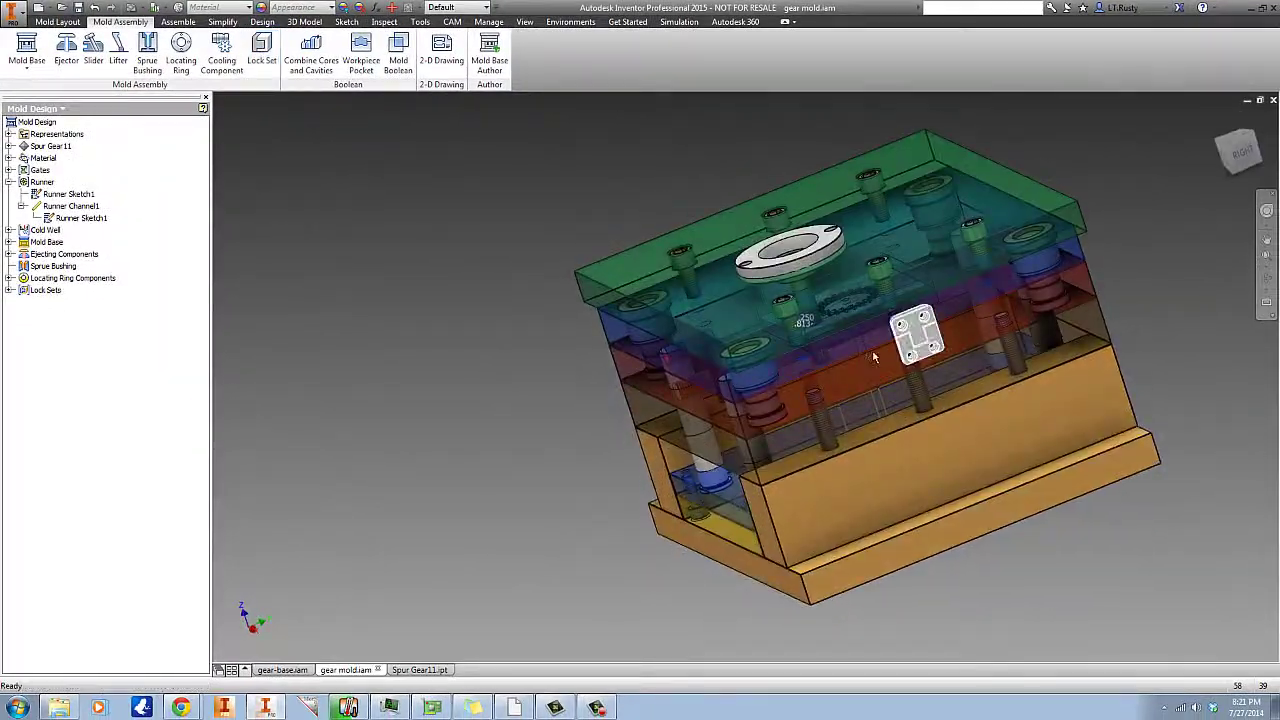
scroll(880, 350, down, 4)
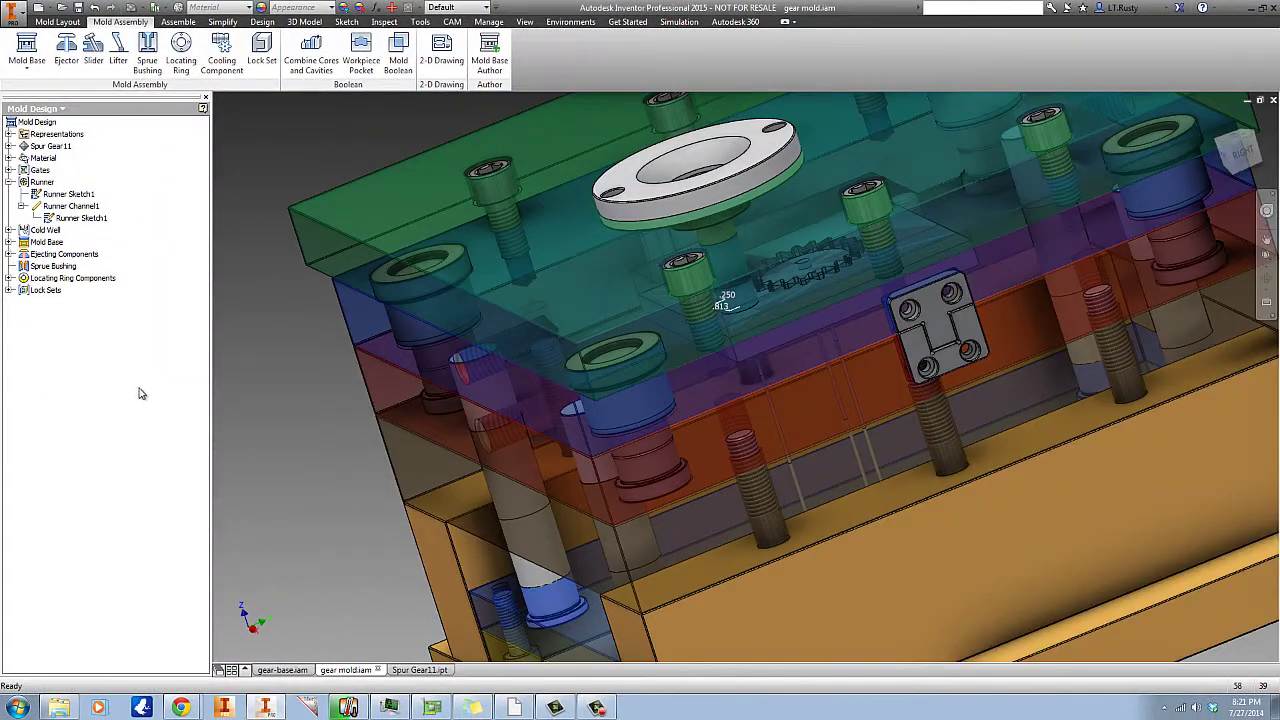
scroll(222, 395, up, 5)
shift+middle_drag(986, 290, 1104, 292)
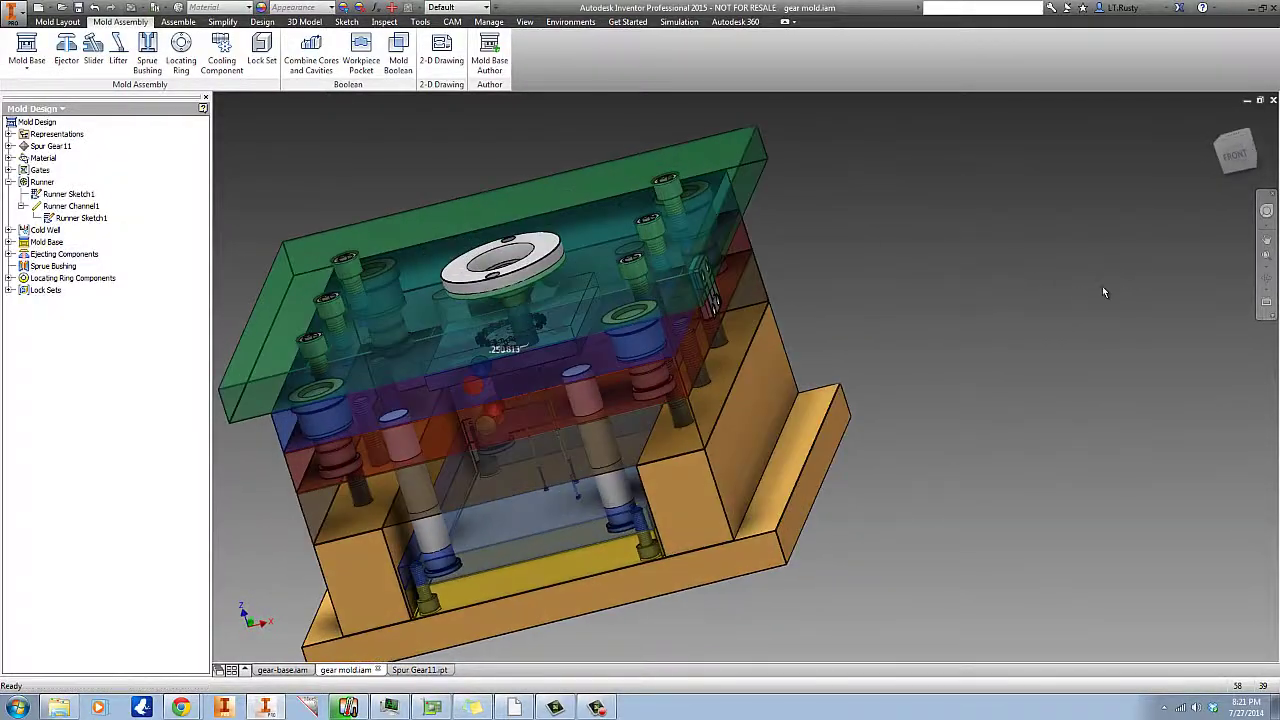
scroll(1031, 278, down, 3)
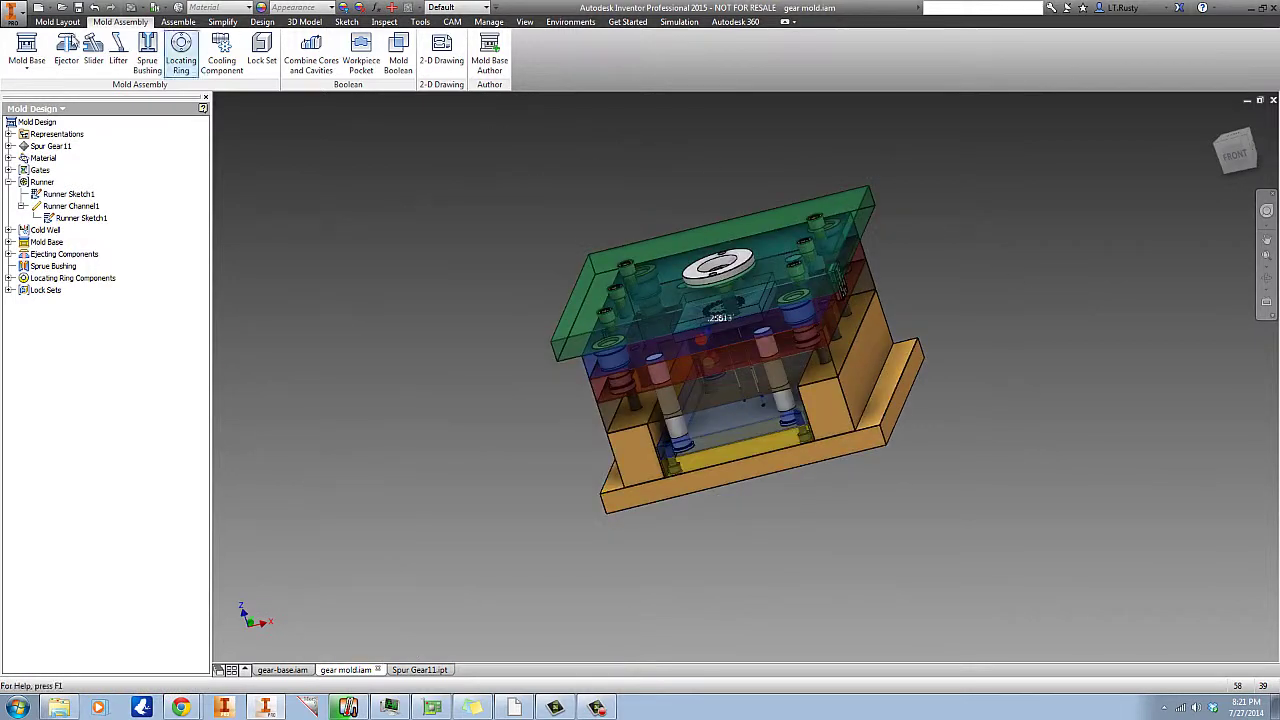
click(58, 22)
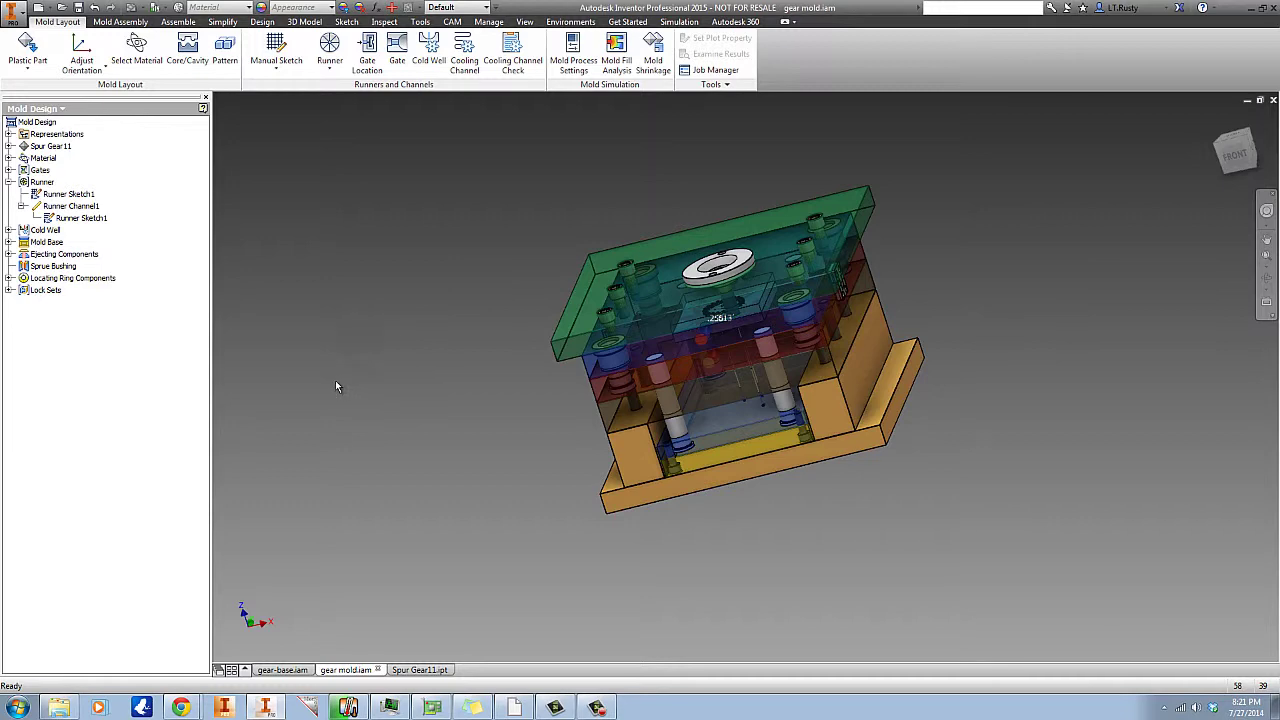
scroll(336, 386, down, 2)
scroll(349, 374, up, 3)
mouse_move(380, 346)
shift+middle_down()
mouse_move(303, 376)
mouse_move(364, 374)
mouse_move(372, 352)
mouse_move(394, 356)
shift+middle_up()
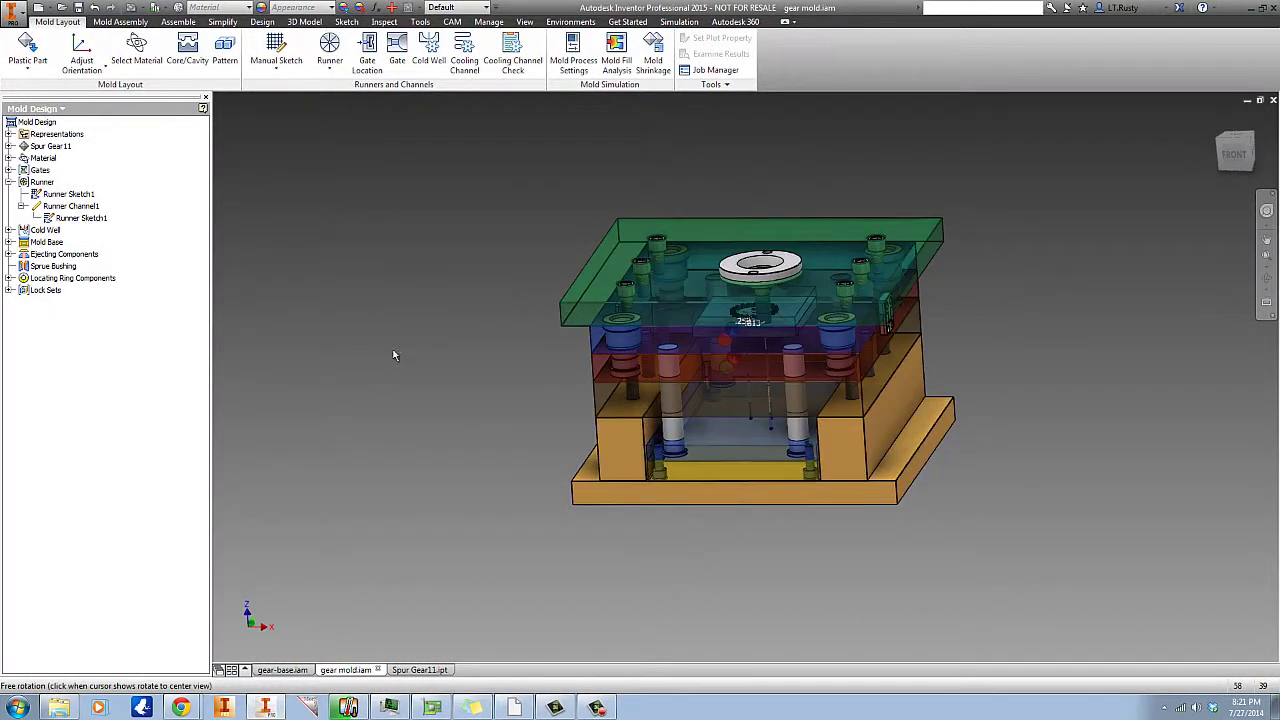
scroll(930, 303, up, 4)
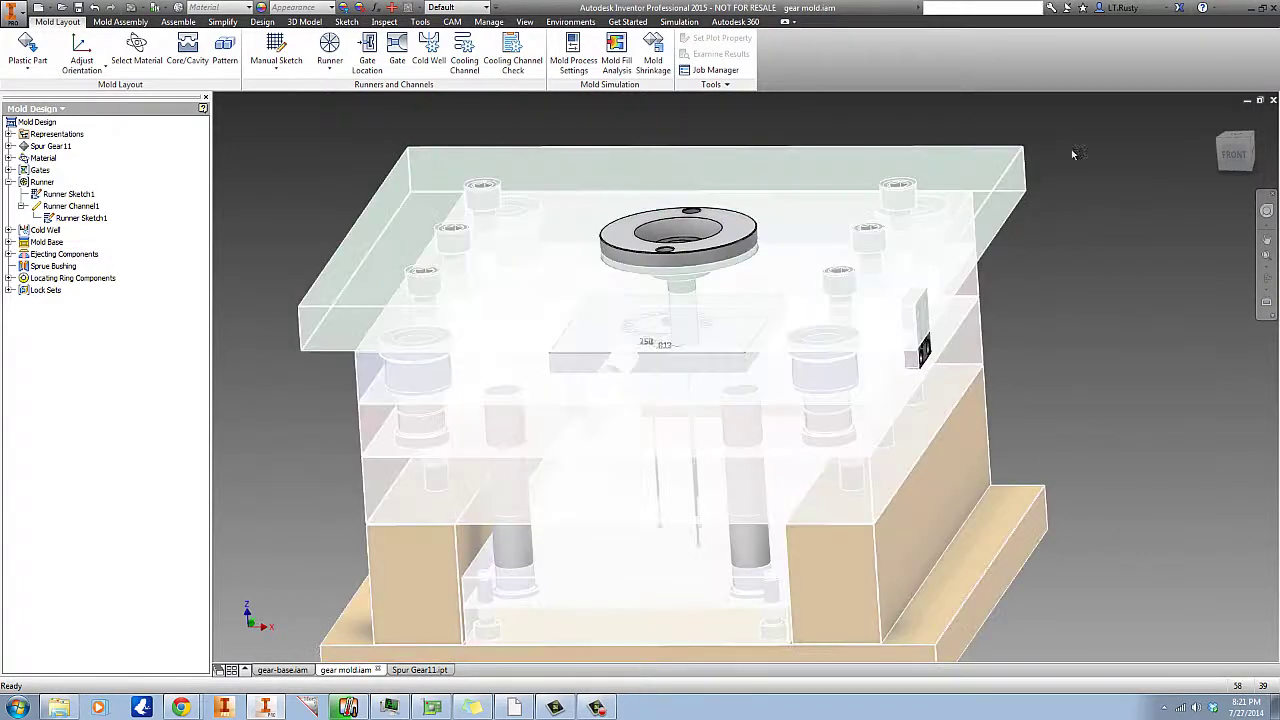